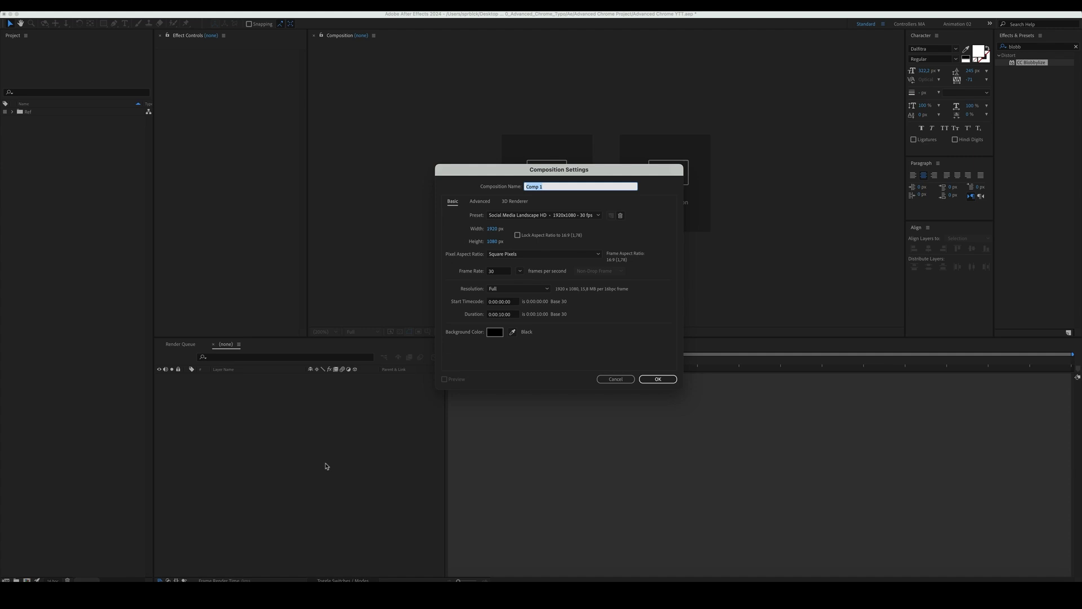
Create a 500×500 px composition named Reflection Texture Map
{"action": "left_click", "coordinate": [492, 229]}
{"action": "type", "text": "500"}
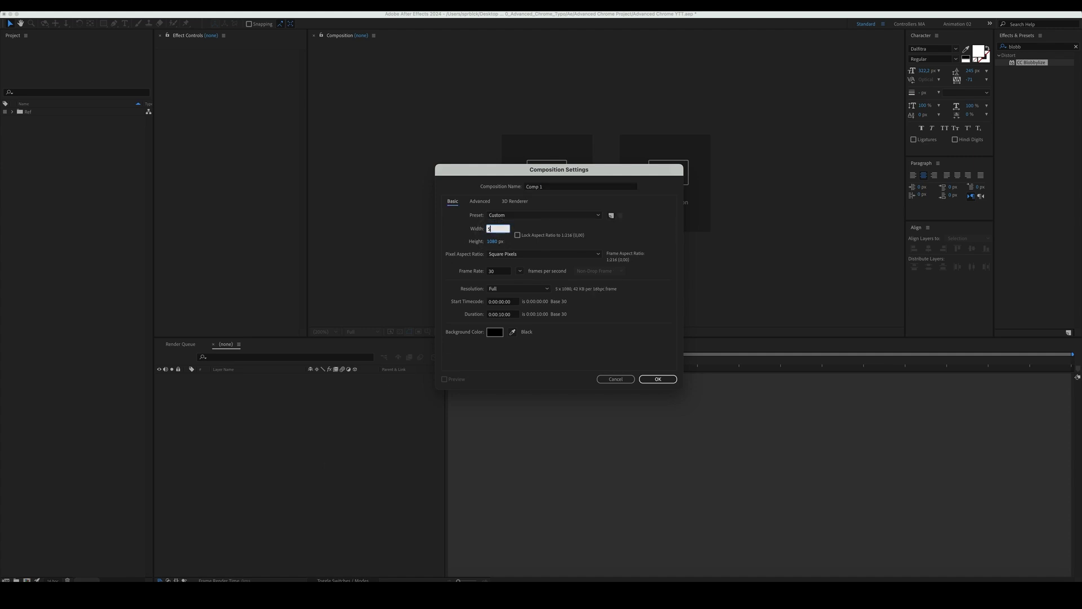
{"action": "key", "text": "Tab"}
{"action": "type", "text": "500"}
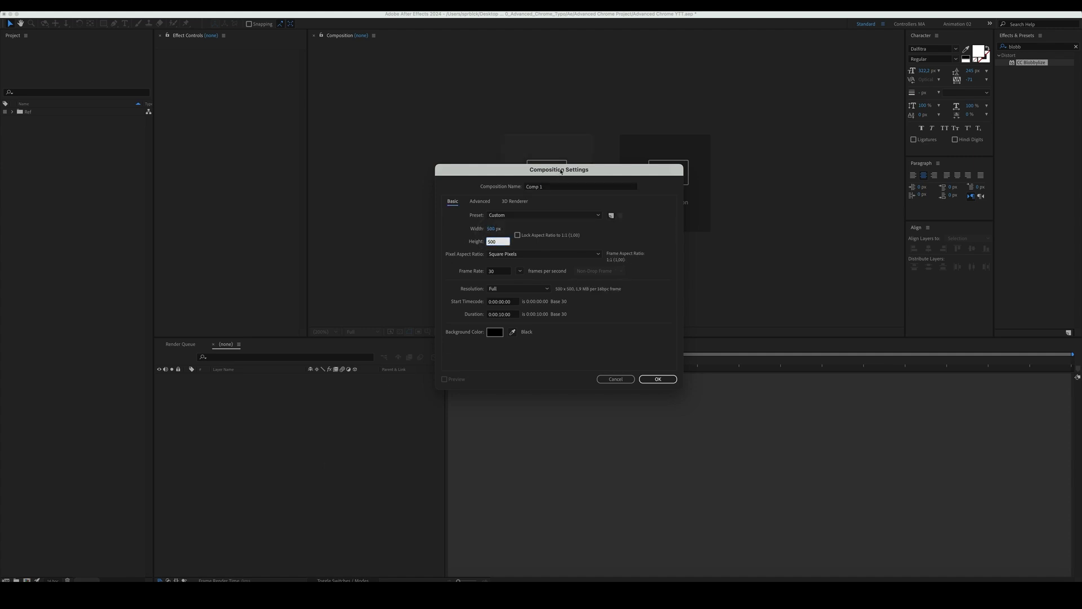
{"action": "left_click", "coordinate": [561, 187]}
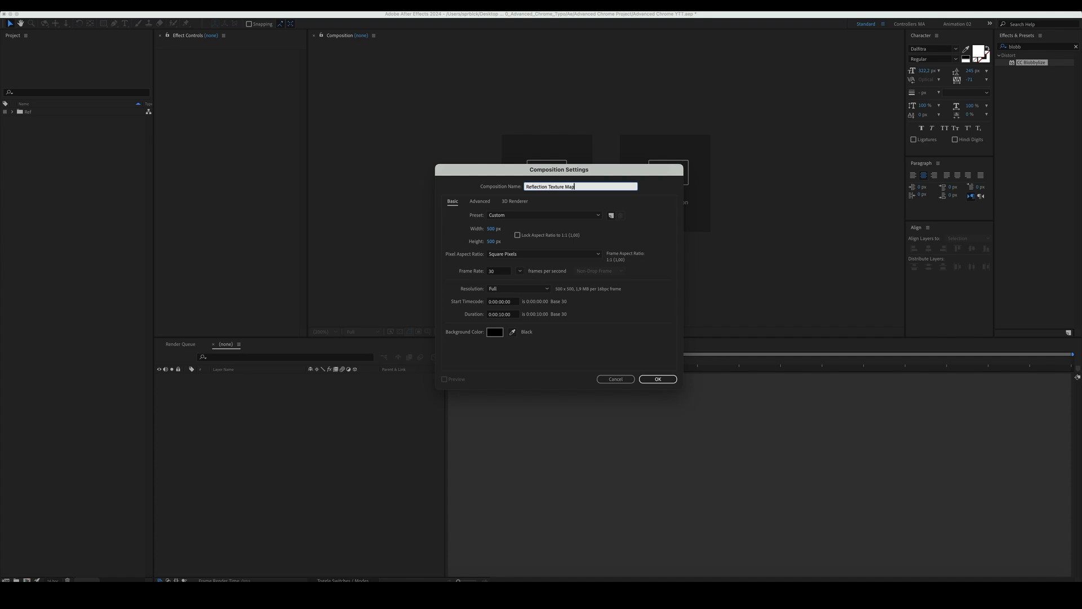
{"action": "key", "text": "Return"}
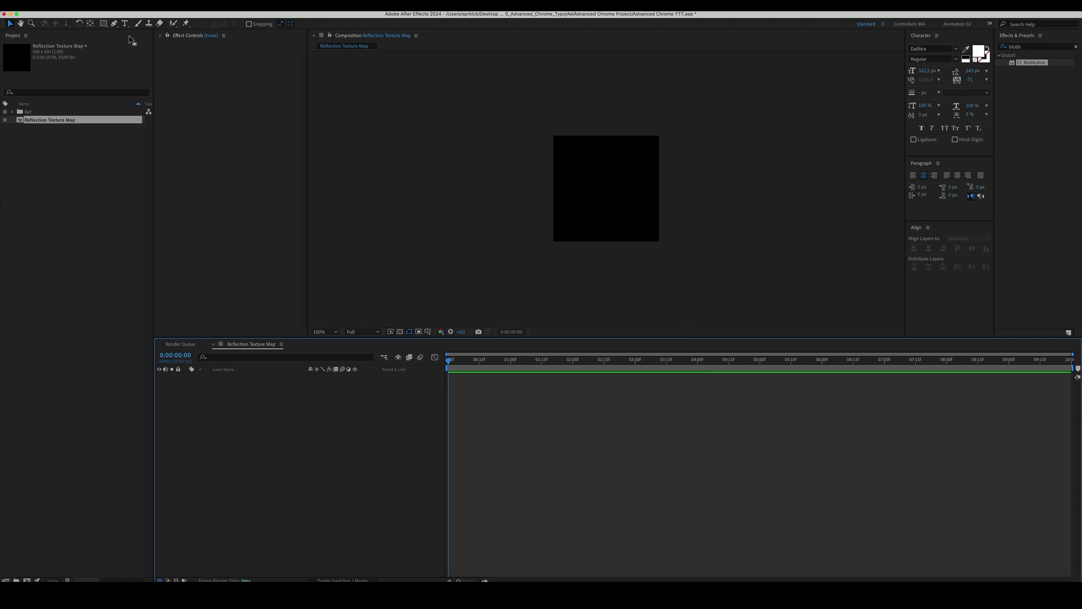
With the Rectangle tool and a white fill, draw a wide white bar across the upper comp
{"action": "left_click", "coordinate": [104, 24]}
{"action": "left_click", "coordinate": [252, 24]}
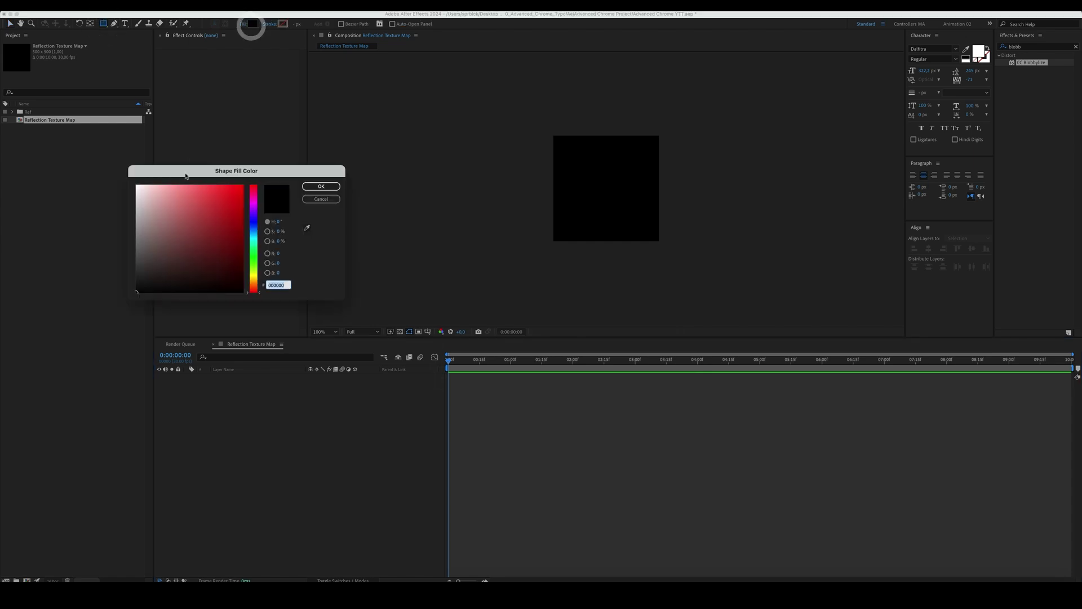
{"action": "left_click", "coordinate": [321, 186]}
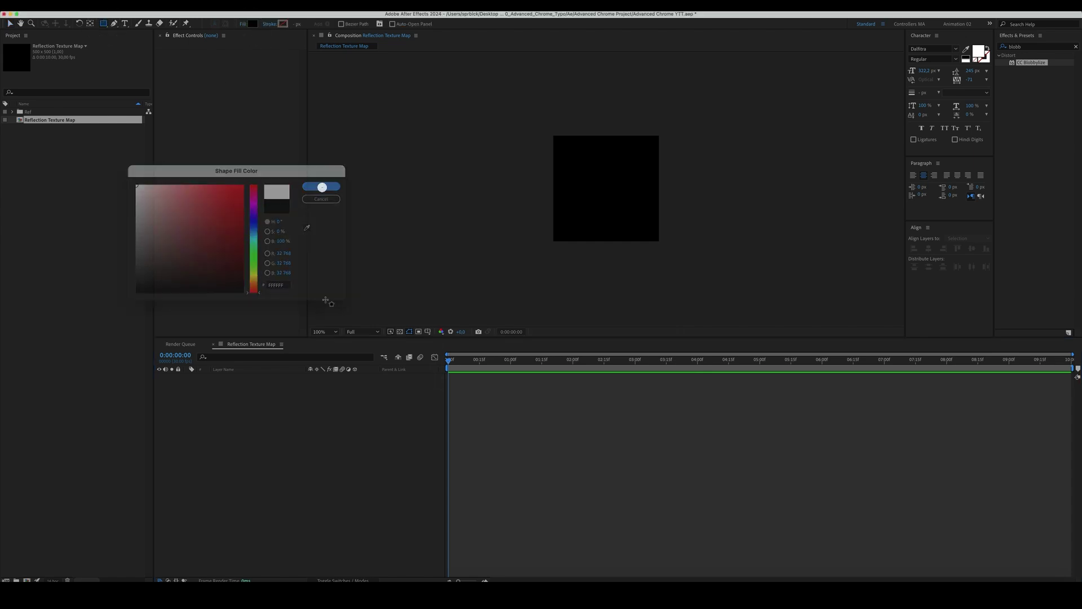
{"action": "left_click", "coordinate": [561, 153]}
{"action": "left_click_drag", "start_coordinate": [560, 153], "coordinate": [680, 160]}
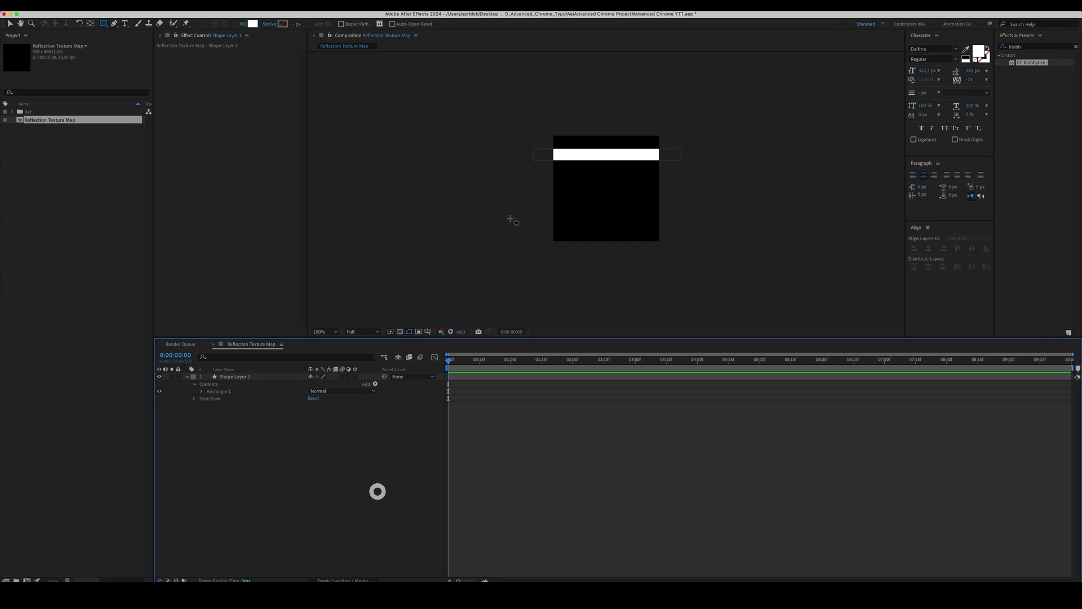
Draw more white bars of varying thickness, including a large lower block, then select all layers
{"action": "key", "text": "period"}
{"action": "left_click_drag", "start_coordinate": [607, 147], "coordinate": [749, 151]}
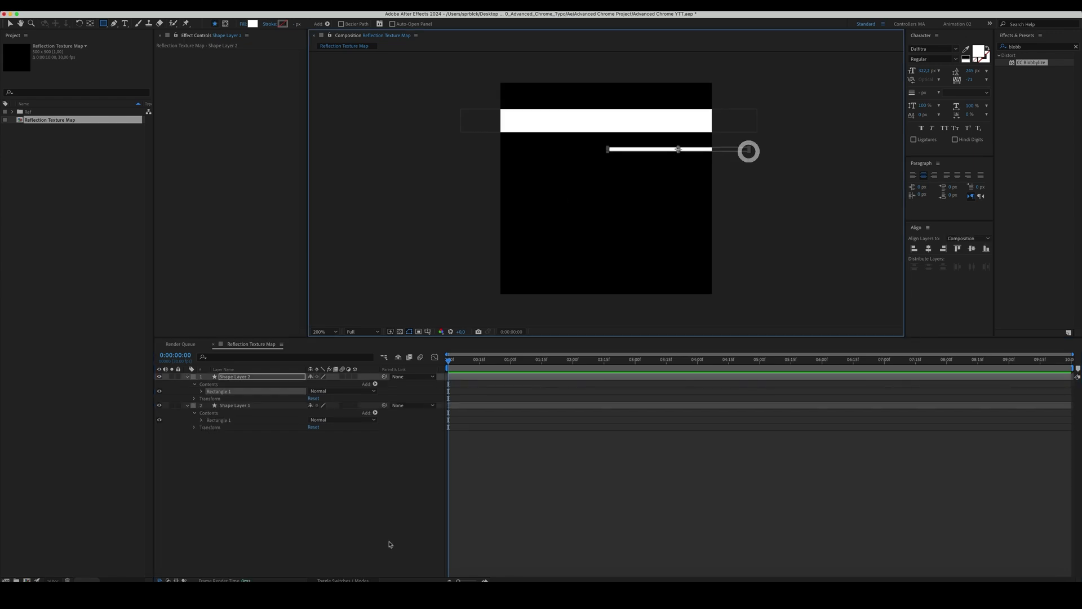
{"action": "mouse_move", "coordinate": [476, 160]}
{"action": "left_mouse_down"}
{"action": "mouse_move", "coordinate": [622, 190]}
{"action": "mouse_move", "coordinate": [624, 171]}
{"action": "mouse_move", "coordinate": [649, 167]}
{"action": "left_mouse_up"}
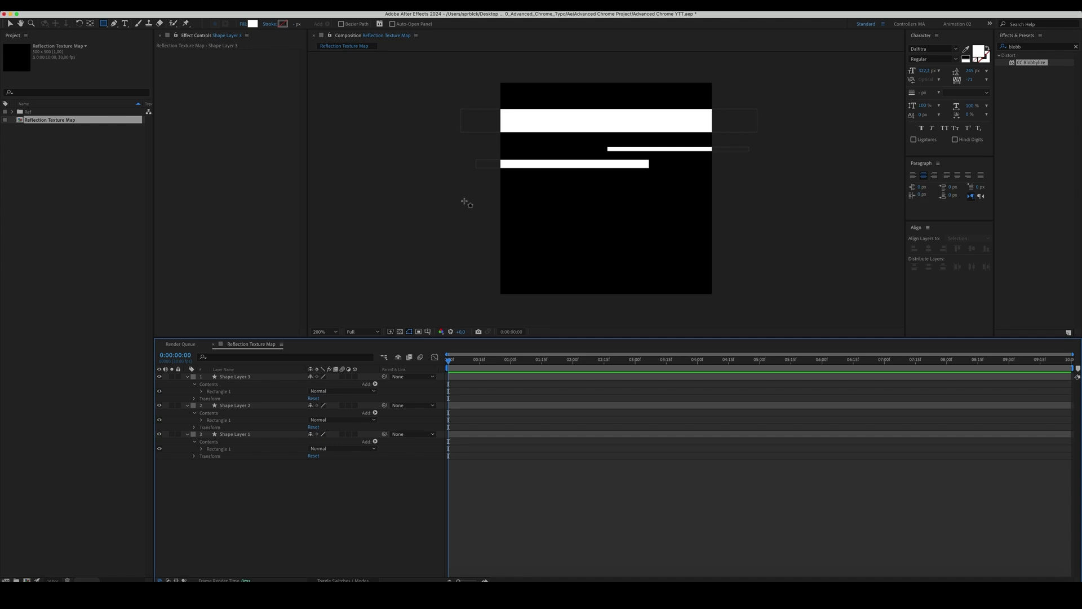
{"action": "mouse_move", "coordinate": [465, 200]}
{"action": "left_mouse_down"}
{"action": "mouse_move", "coordinate": [747, 251]}
{"action": "mouse_move", "coordinate": [732, 269]}
{"action": "left_mouse_up"}
{"action": "left_click", "coordinate": [746, 252]}
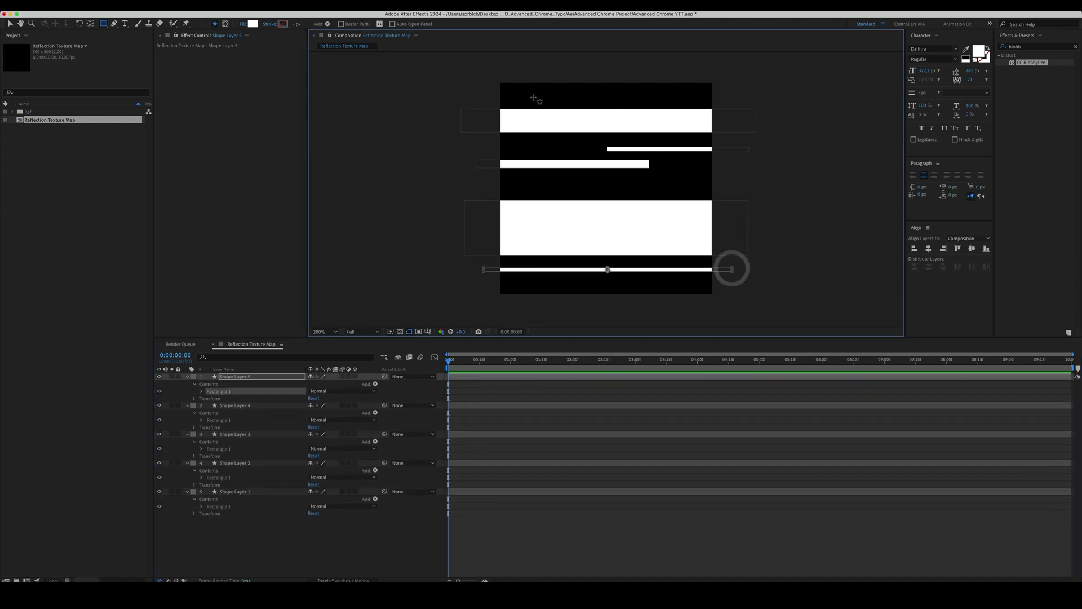
{"action": "key", "text": "v"}
{"action": "key", "text": "ctrl+a"}
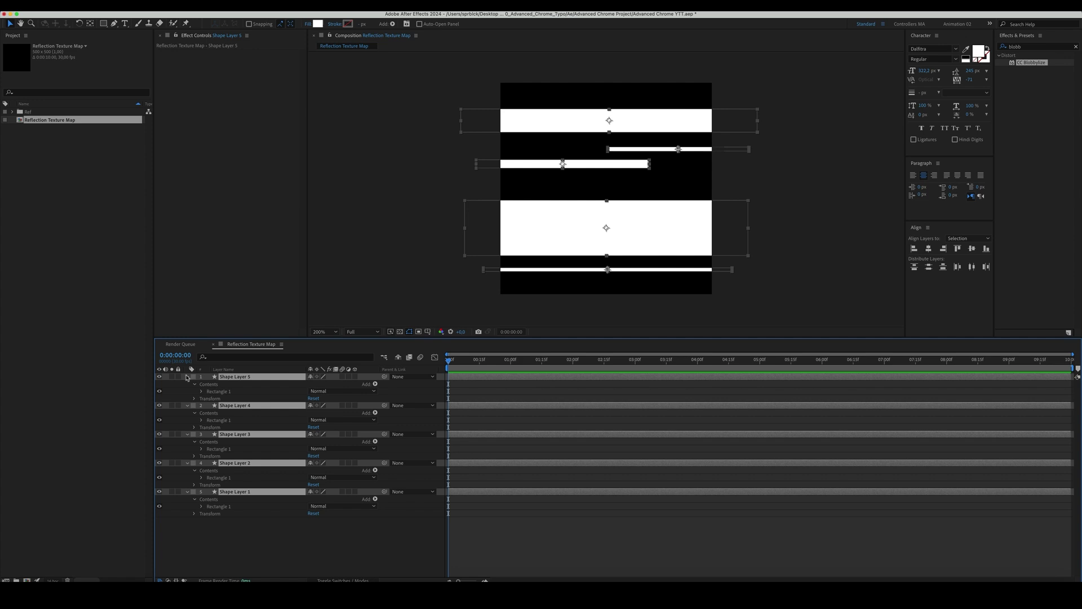
Apply Gaussian Blur to all bars with Blurriness 50 and Repeat Edge Pixels turned off
{"action": "left_click", "coordinate": [188, 376]}
{"action": "left_click", "coordinate": [1034, 46]}
{"action": "type", "text": "gau"}
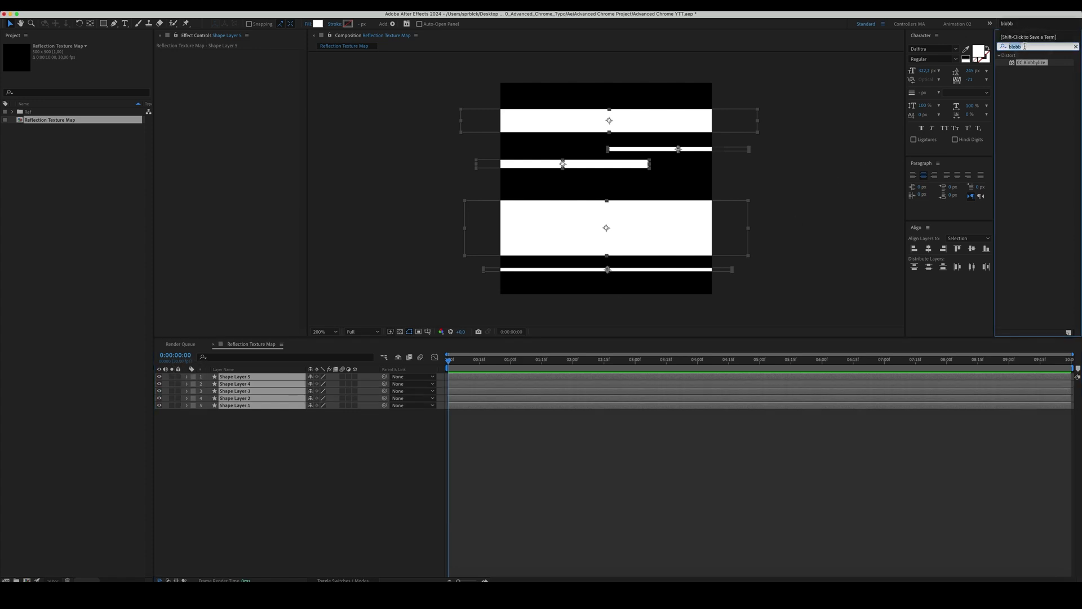
{"action": "type", "text": "ssian"}
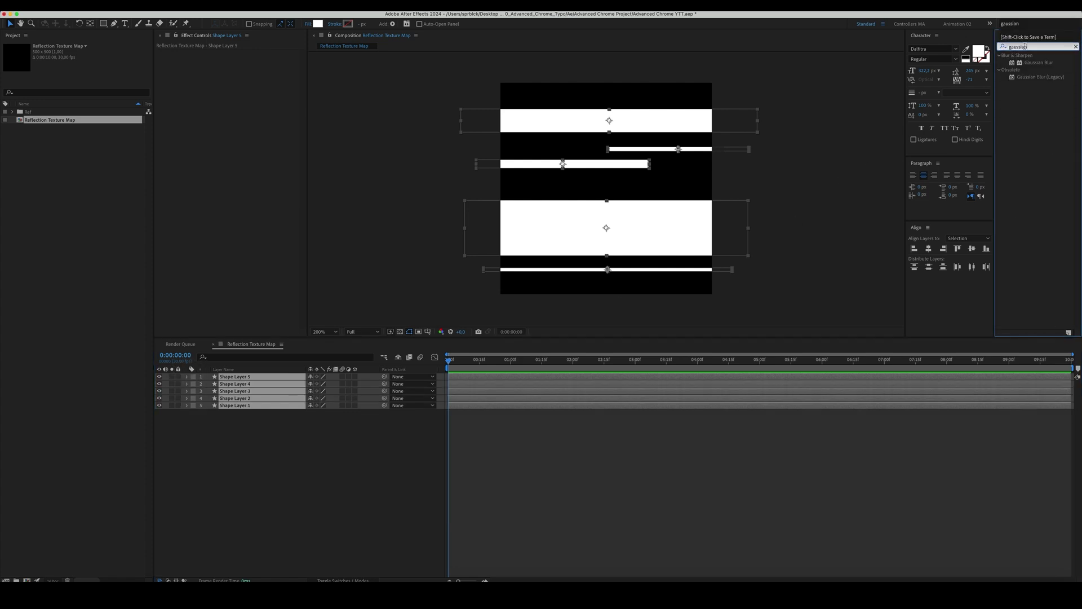
{"action": "double_click", "coordinate": [1038, 63]}
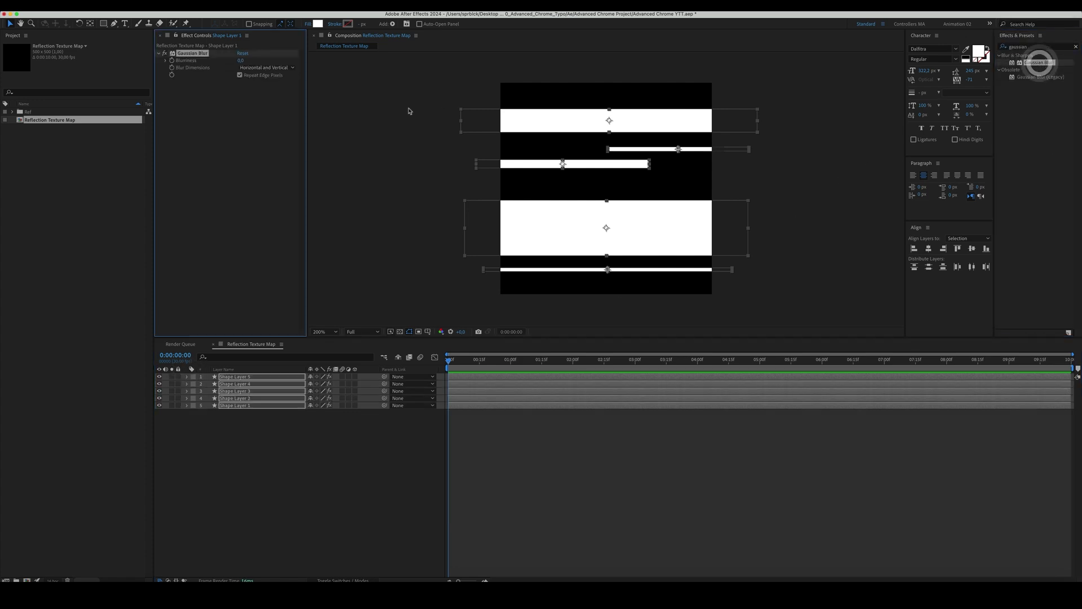
{"action": "left_click", "coordinate": [242, 60]}
{"action": "type", "text": "50"}
{"action": "key", "text": "Return"}
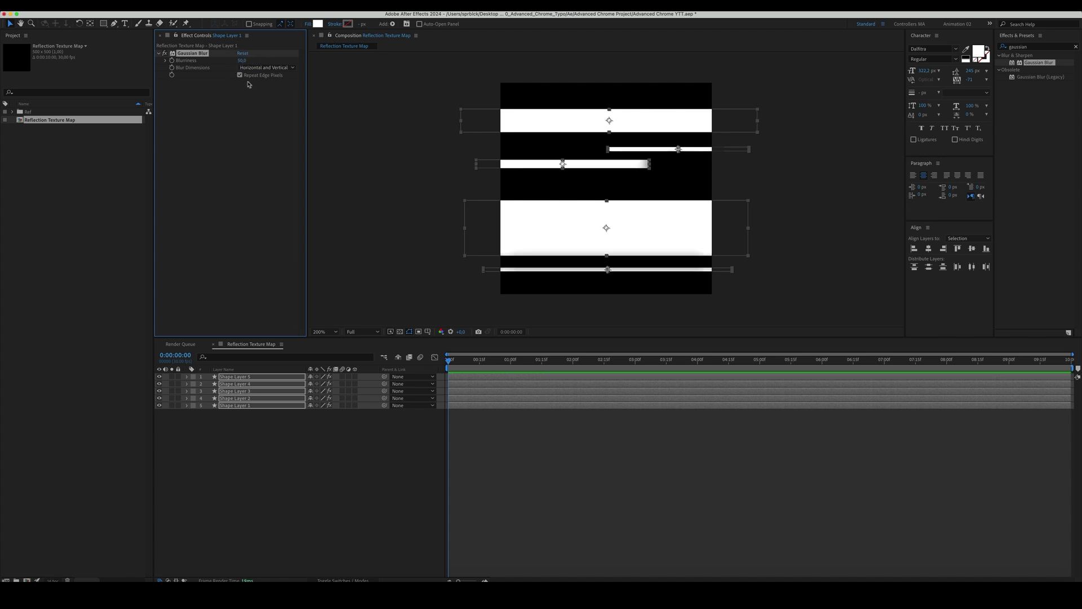
{"action": "left_click", "coordinate": [251, 79]}
Shift the thin right bar further right, nudge the middle bar down, and thin the large block
{"action": "left_click", "coordinate": [323, 483]}
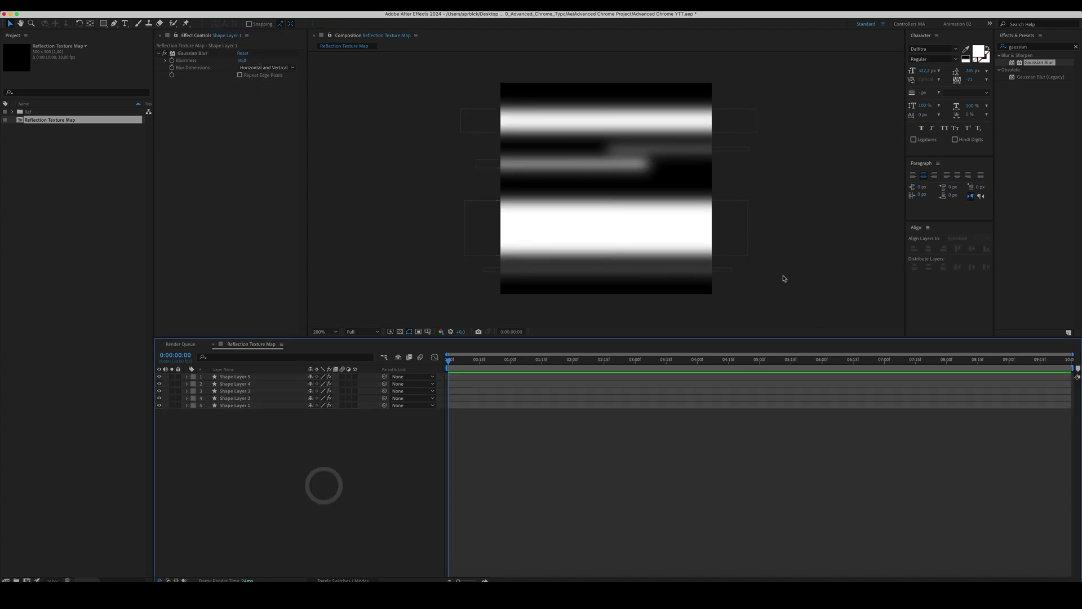
{"action": "left_click", "coordinate": [723, 275]}
{"action": "left_click_drag", "start_coordinate": [716, 149], "coordinate": [747, 151]}
{"action": "left_click_drag", "start_coordinate": [586, 168], "coordinate": [587, 176]}
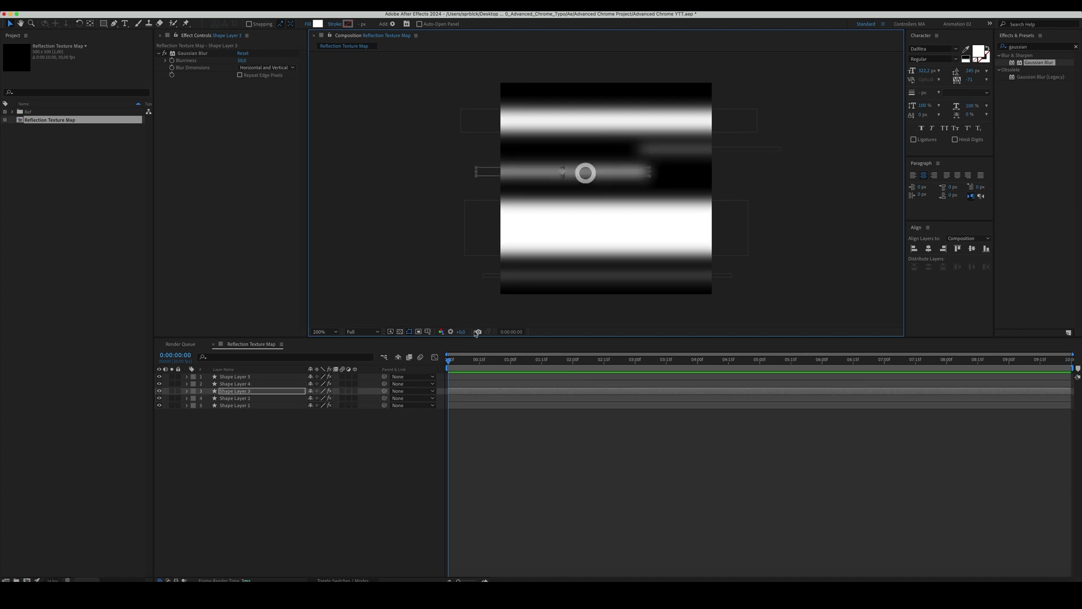
{"action": "left_click", "coordinate": [407, 426]}
{"action": "left_click", "coordinate": [678, 248]}
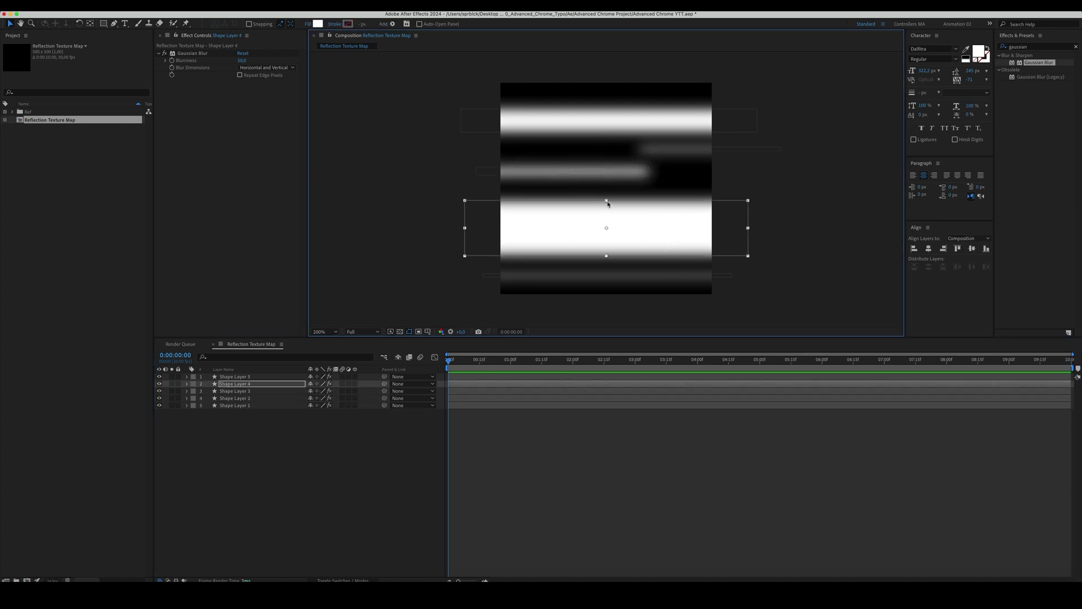
{"action": "left_click_drag", "start_coordinate": [608, 203], "coordinate": [608, 208]}
{"action": "left_click", "coordinate": [389, 497]}
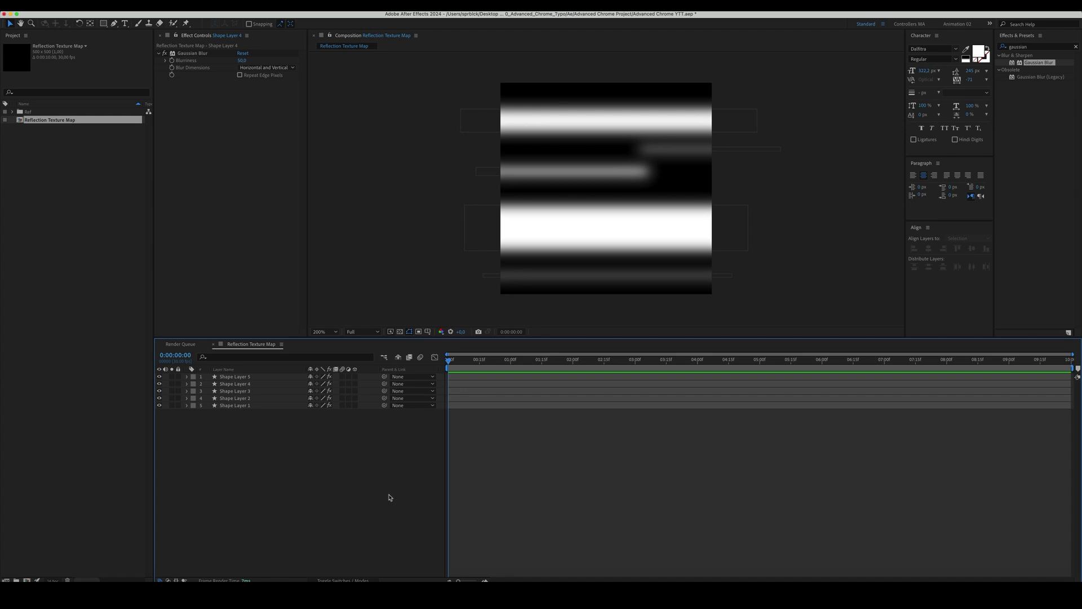
Add a comp-sized black rectangle and send it behind the white bars
{"action": "left_click", "coordinate": [103, 23]}
{"action": "left_click", "coordinate": [253, 24]}
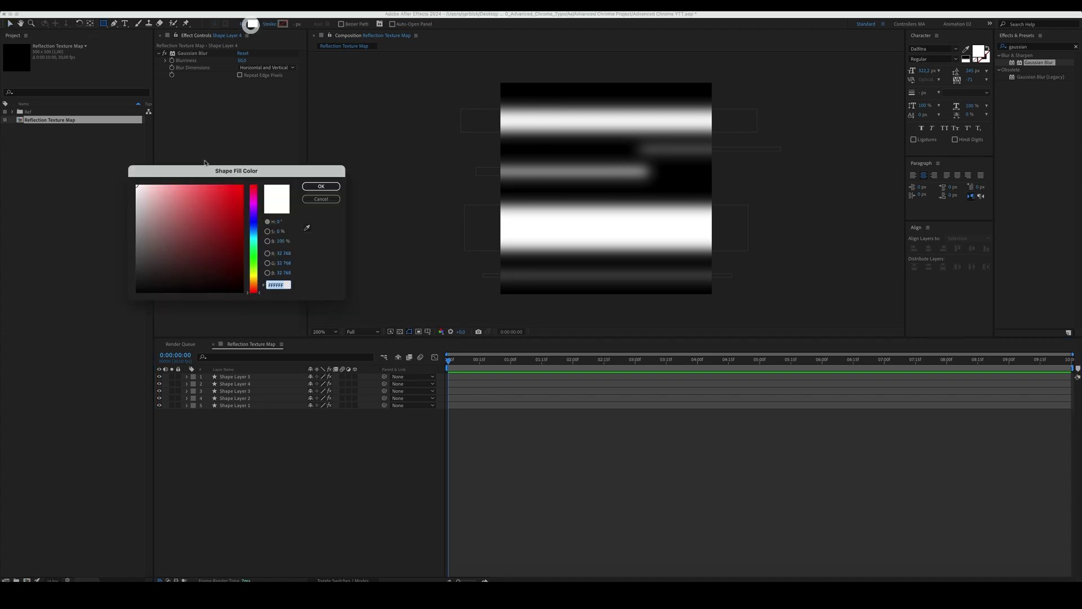
{"action": "left_click", "coordinate": [318, 186]}
{"action": "double_click", "coordinate": [104, 25]}
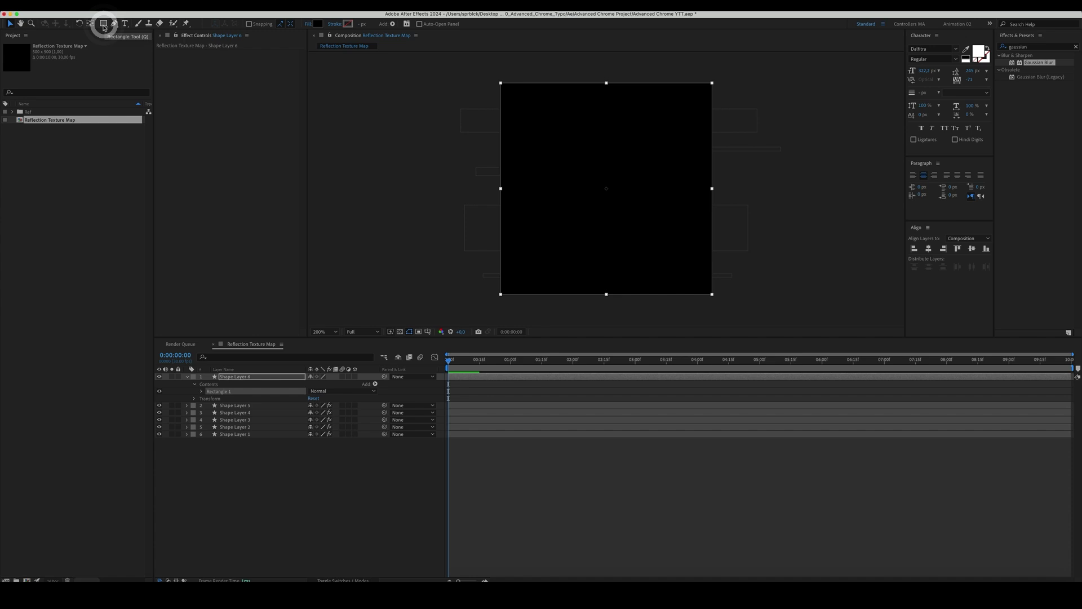
{"action": "key", "text": "super+shift+bracketleft"}
Rename the black rectangle layer to BG
{"action": "key", "text": "v"}
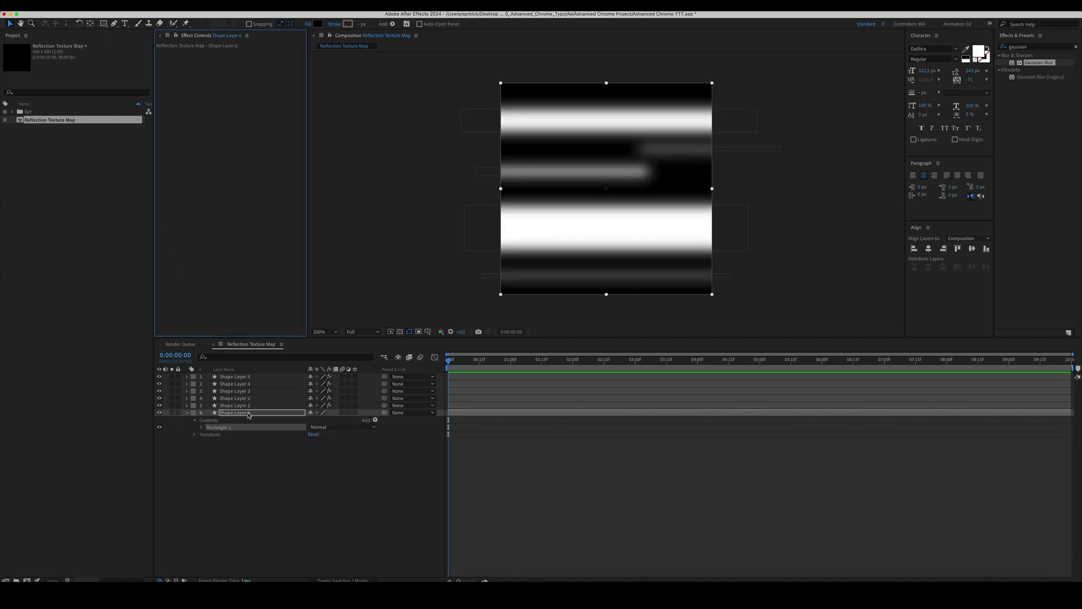
{"action": "left_click", "coordinate": [244, 412]}
{"action": "key", "text": "Return"}
{"action": "type", "text": "BG"}
{"action": "key", "text": "Return"}
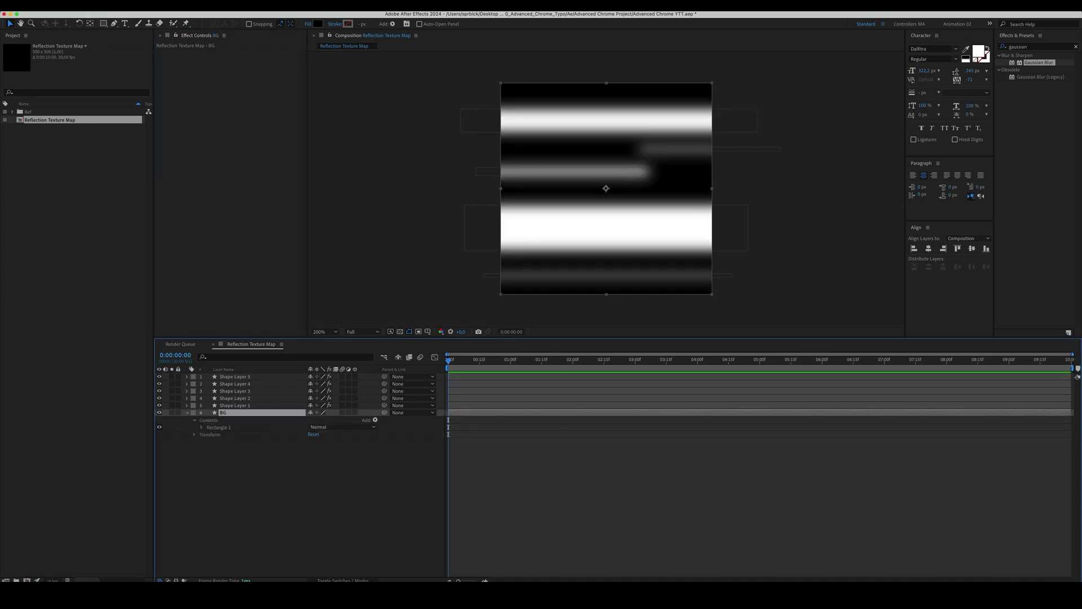
{"action": "left_click", "coordinate": [293, 476]}
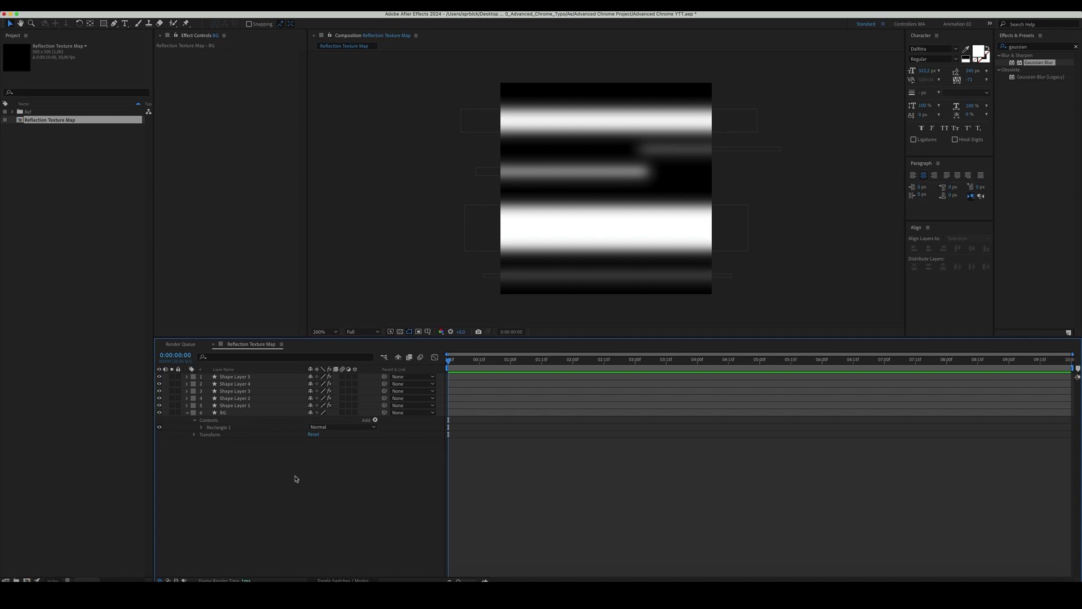
Create a Reflection Texture comp holding Reflection Texture Map scaled to 70%
{"action": "key", "text": "super+n"}
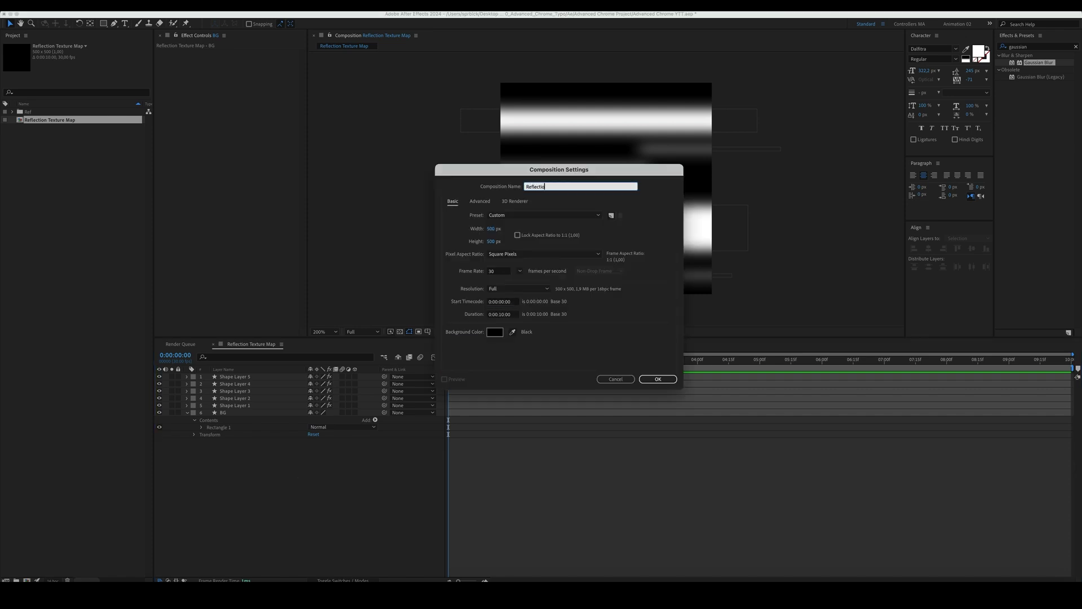
{"action": "type", "text": "Reflection Texture"}
{"action": "key", "text": "Return"}
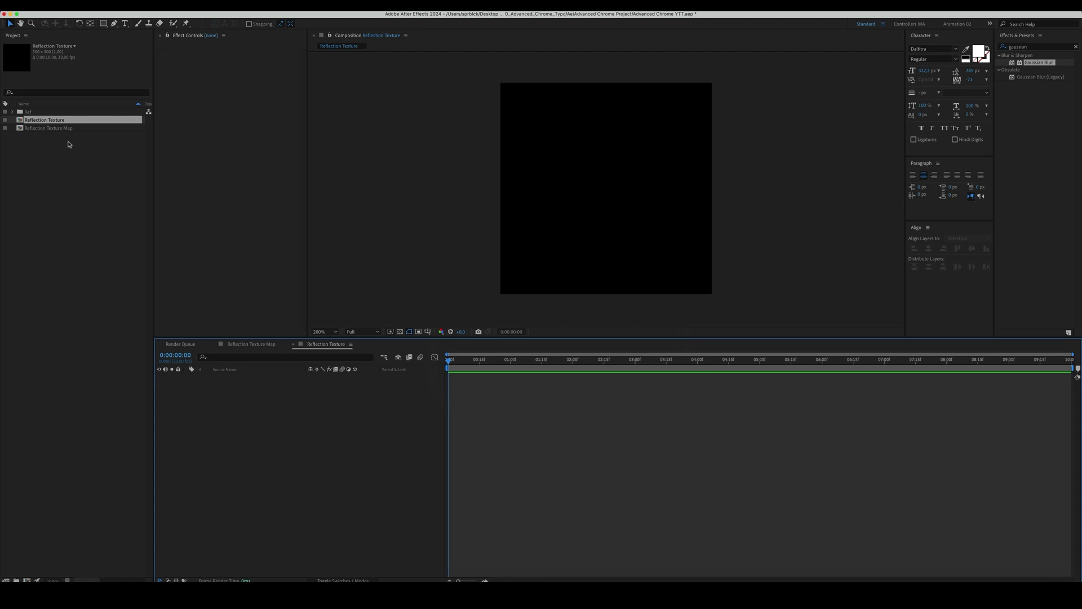
{"action": "left_click", "coordinate": [54, 129]}
{"action": "left_click_drag", "start_coordinate": [246, 413], "coordinate": [245, 413]}
{"action": "key", "text": "s"}
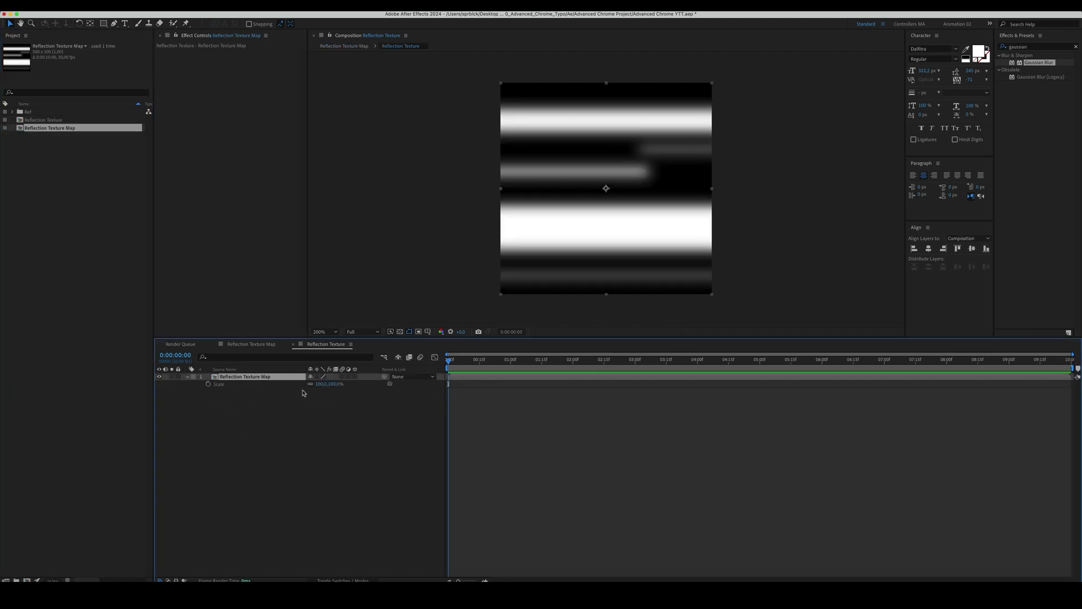
{"action": "left_click", "coordinate": [318, 384]}
{"action": "type", "text": "70"}
{"action": "key", "text": "Return"}
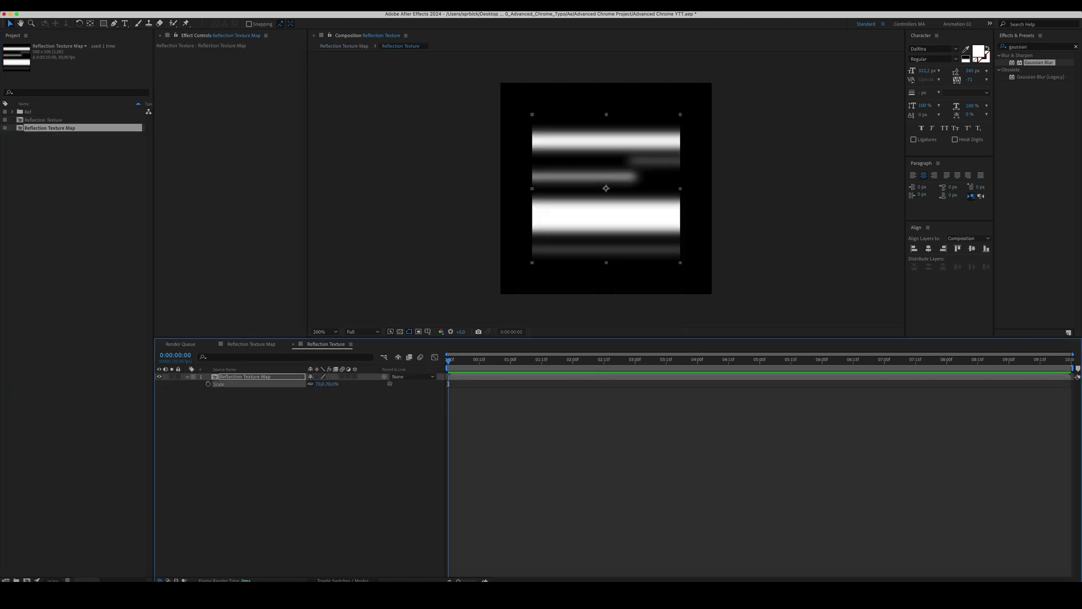
Apply Motion Tile with output width and height 150 and Mirror Edges enabled
{"action": "double_click", "coordinate": [1031, 47]}
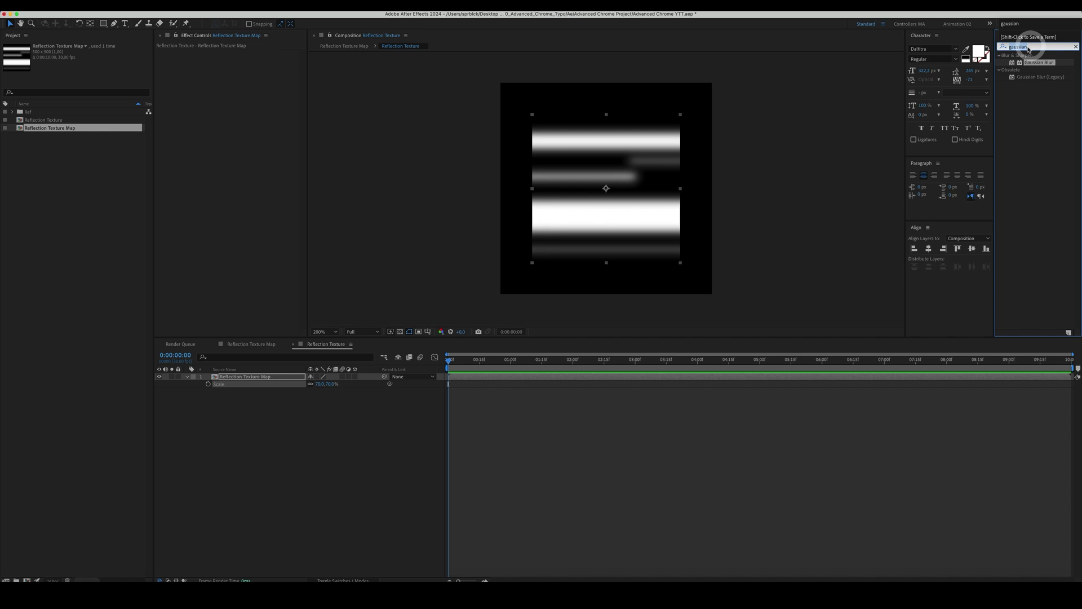
{"action": "type", "text": "motion t"}
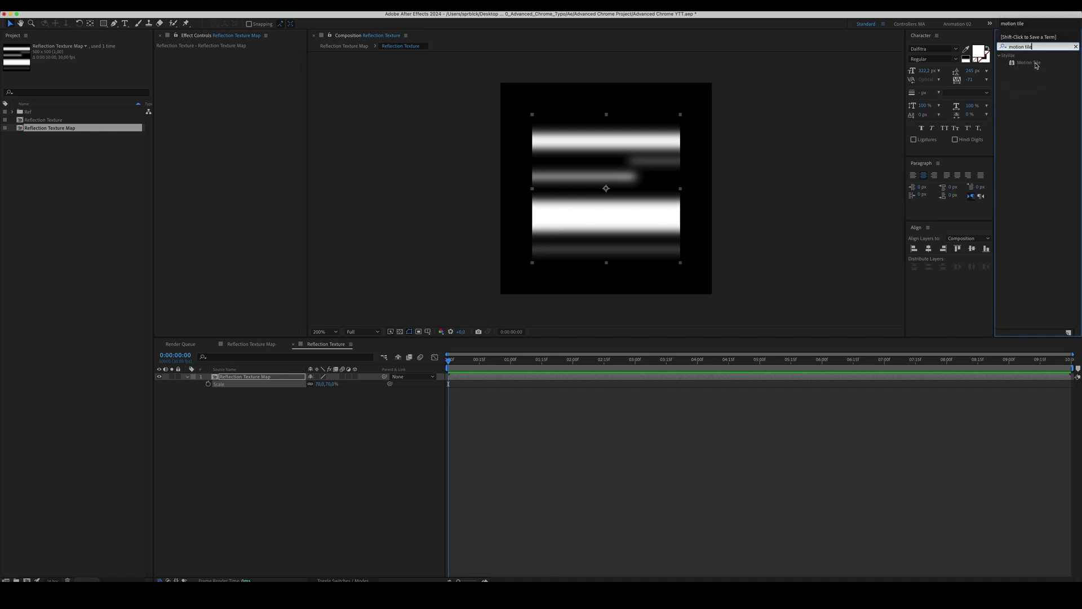
{"action": "type", "text": "ile"}
{"action": "double_click", "coordinate": [1029, 62]}
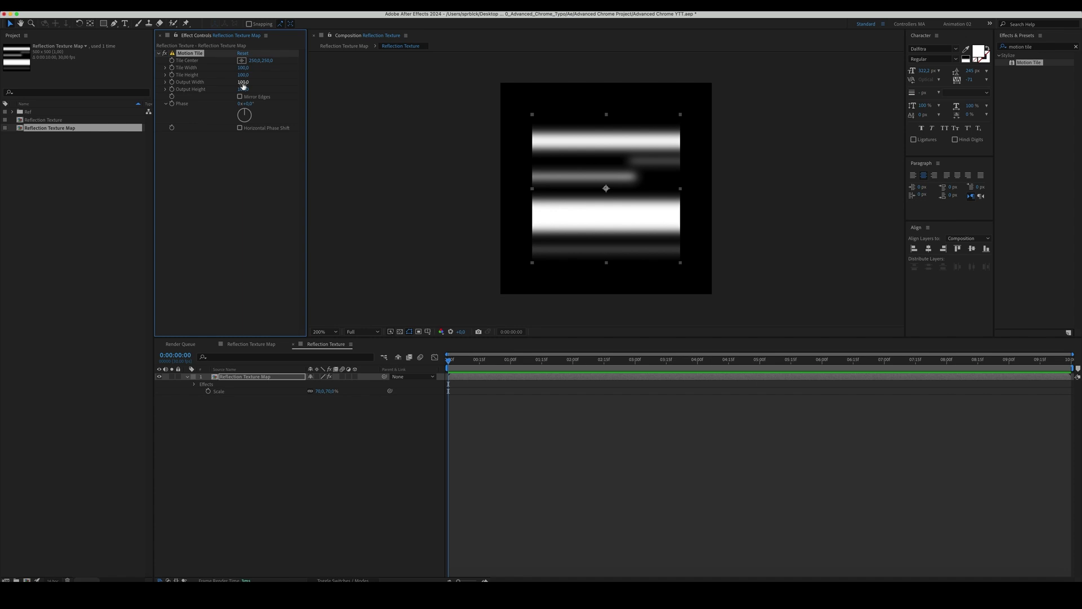
{"action": "key", "text": "Tab"}
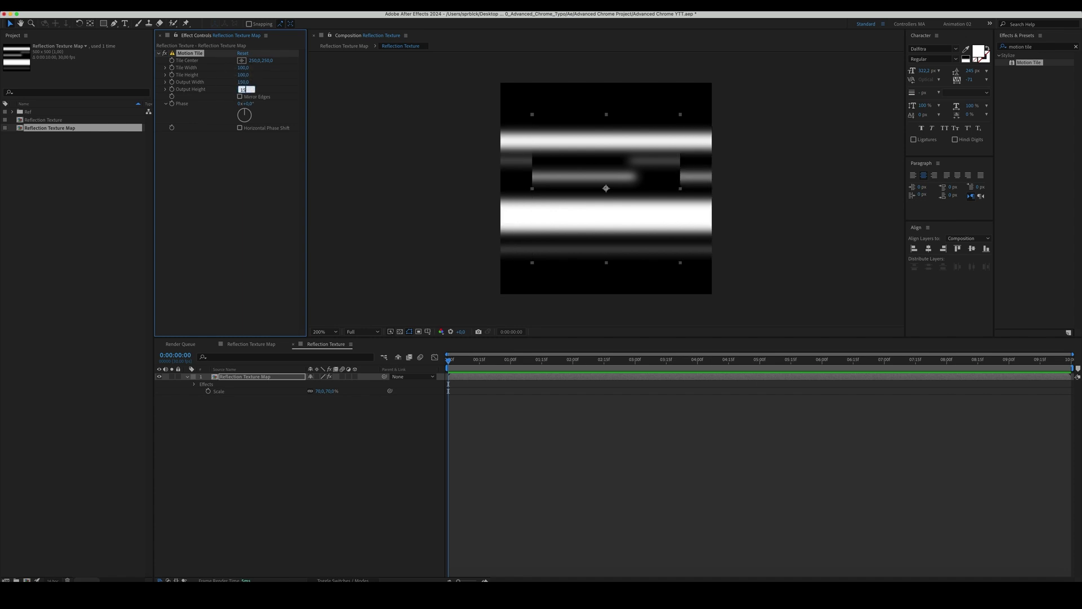
{"action": "type", "text": "150"}
{"action": "key", "text": "Return"}
{"action": "left_click", "coordinate": [250, 95]}
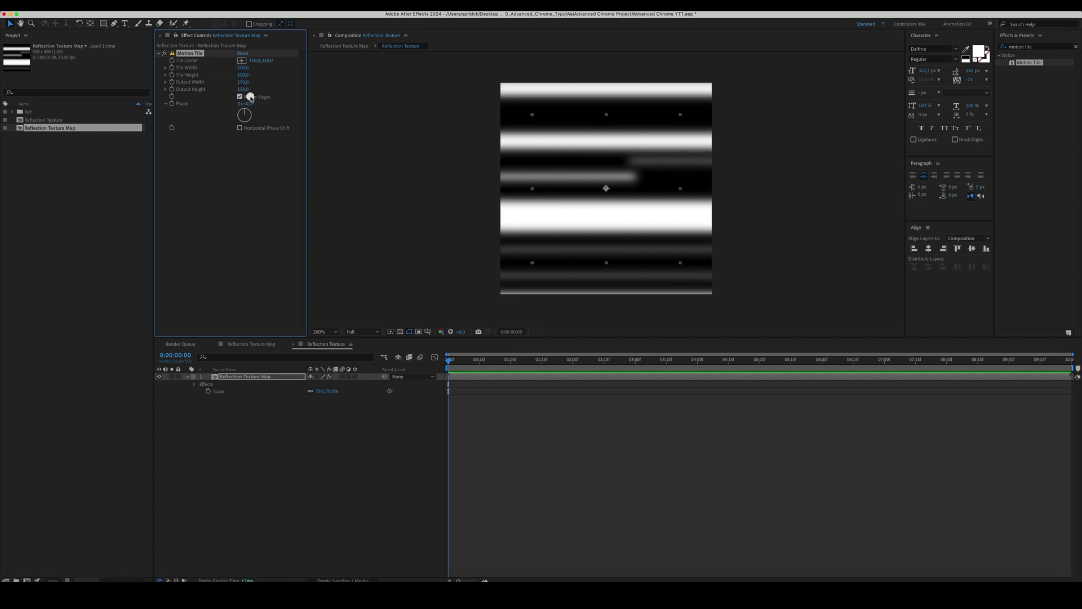
{"action": "left_click", "coordinate": [278, 476]}
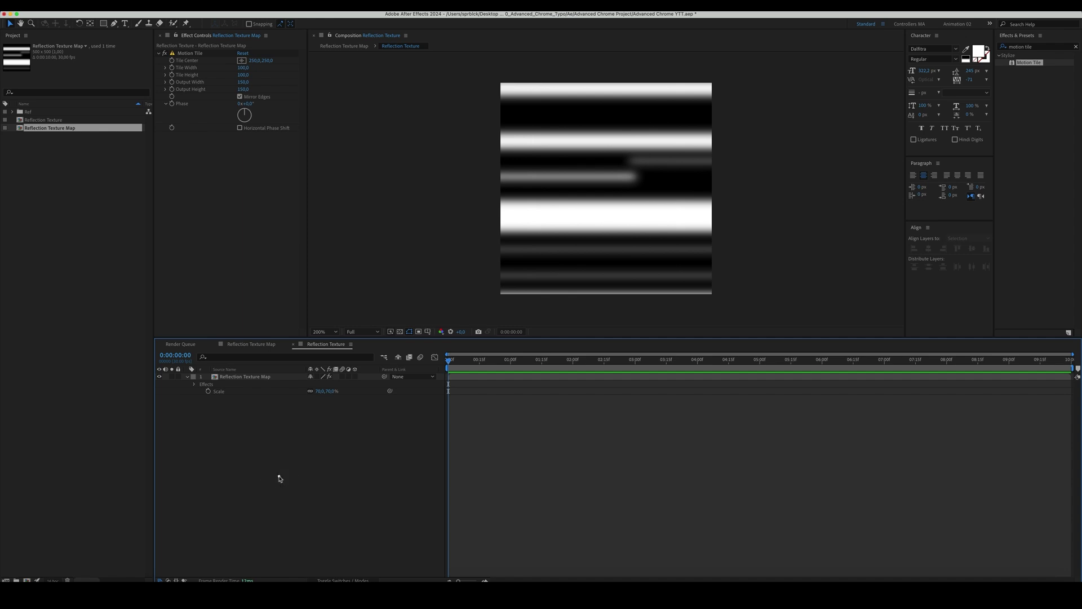
Create a 1920×1080 Reflection Map comp and place Reflection Texture in it
{"action": "key", "text": "super+n"}
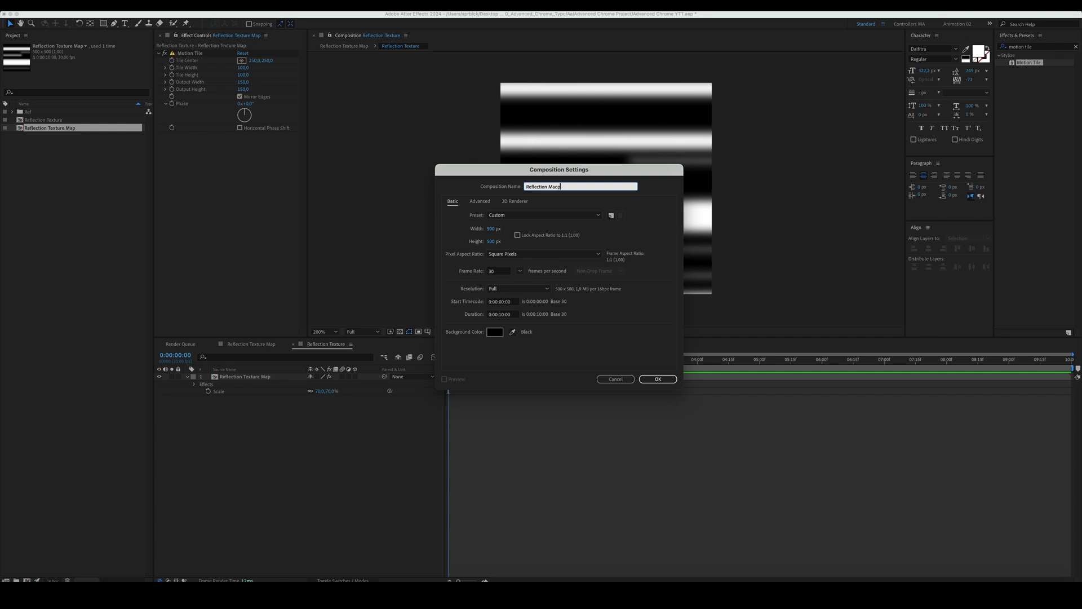
{"action": "left_click", "coordinate": [492, 229]}
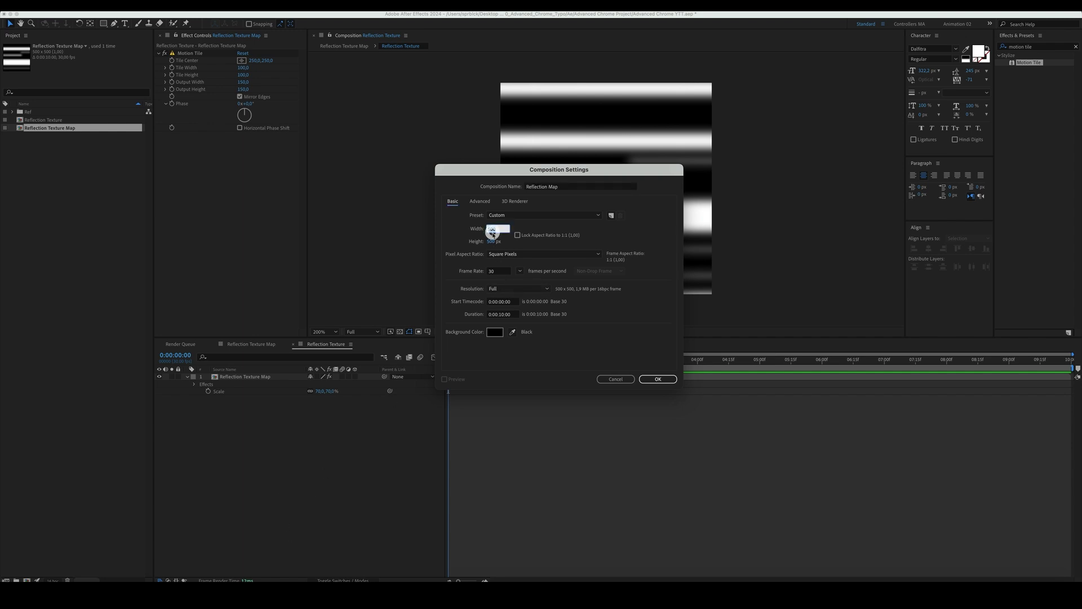
{"action": "type", "text": "1920"}
{"action": "key", "text": "Tab"}
{"action": "type", "text": "1080"}
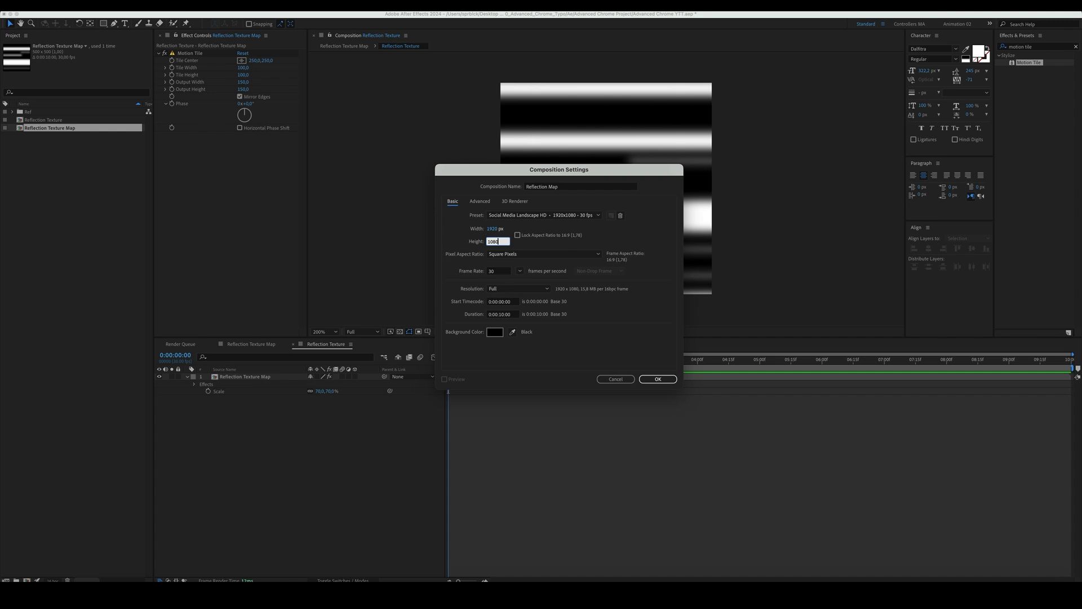
{"action": "key", "text": "Return"}
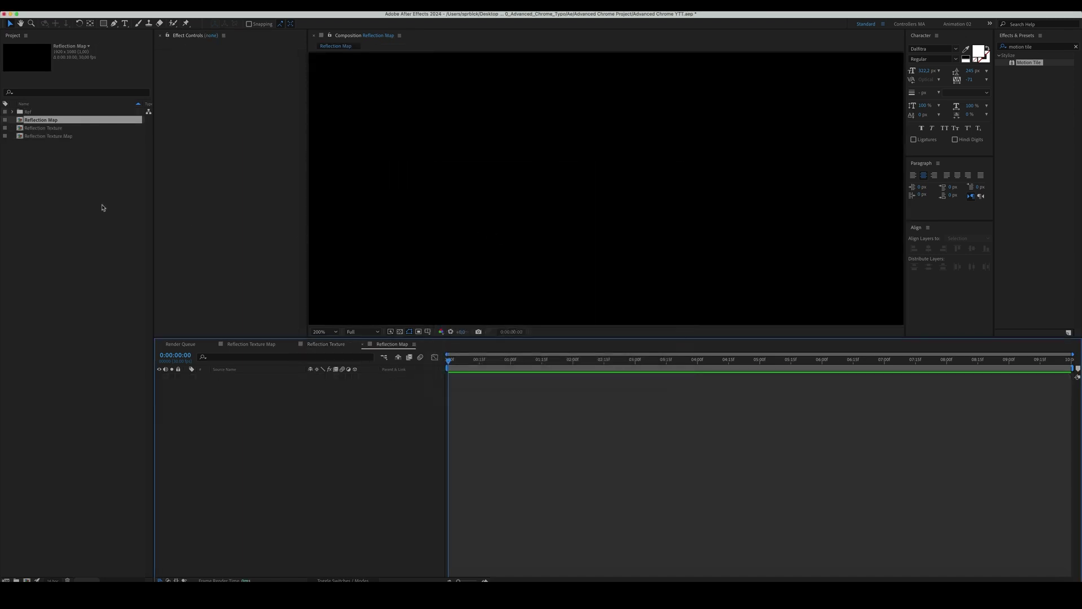
{"action": "left_click_drag", "start_coordinate": [49, 128], "coordinate": [230, 431]}
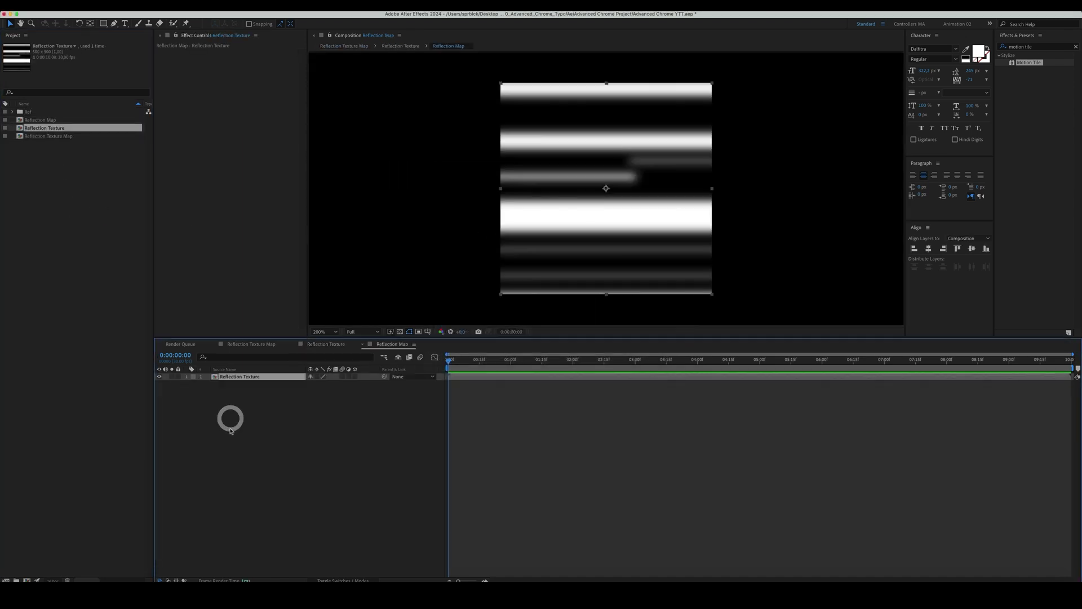
Add Motion Tile to the Reflection Texture layer with output 400 × 310 and Mirror Edges
{"action": "key", "text": "comma"}
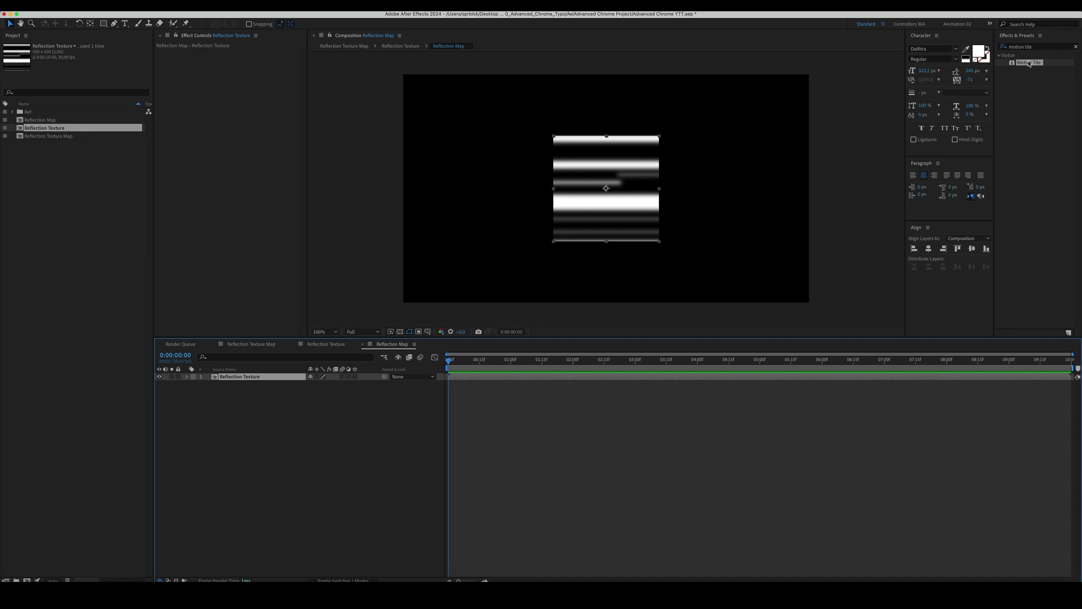
{"action": "left_click_drag", "start_coordinate": [1029, 64], "coordinate": [570, 200]}
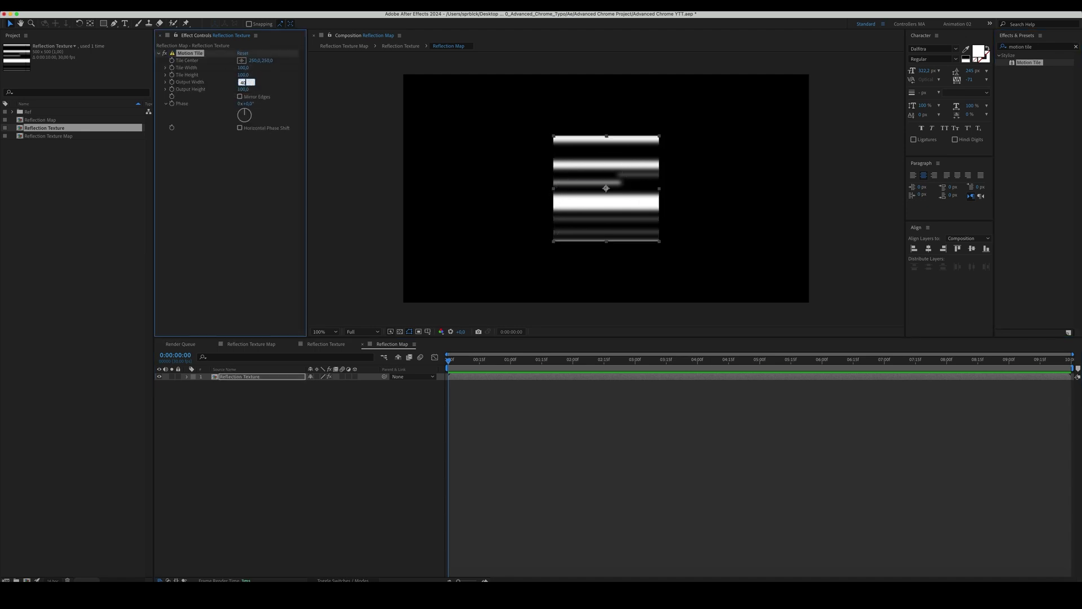
{"action": "type", "text": "0"}
{"action": "key", "text": "Tab"}
{"action": "key", "text": "Return"}
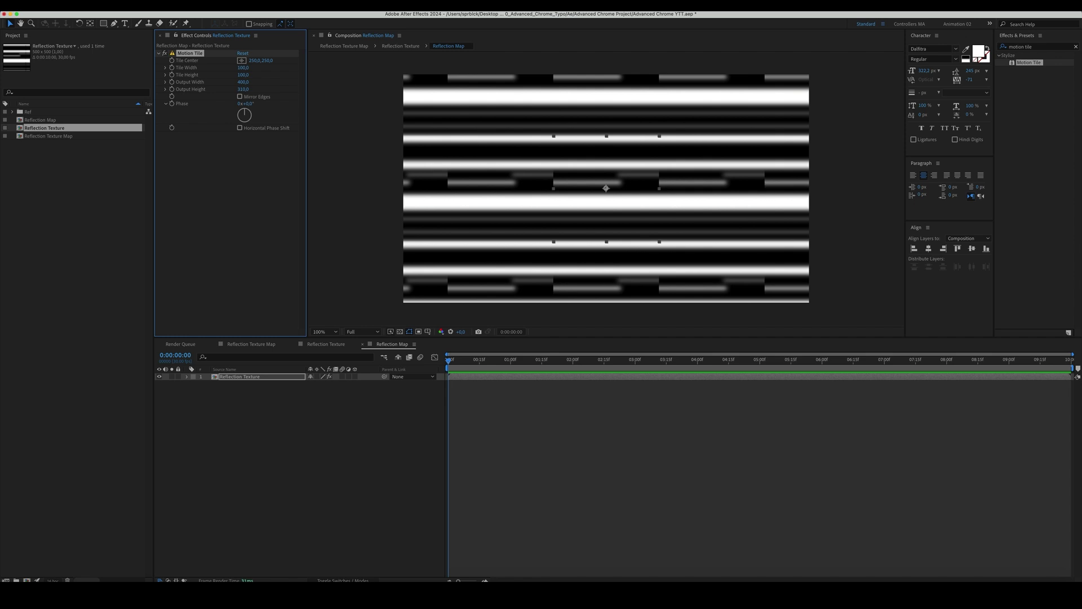
{"action": "left_click", "coordinate": [241, 97]}
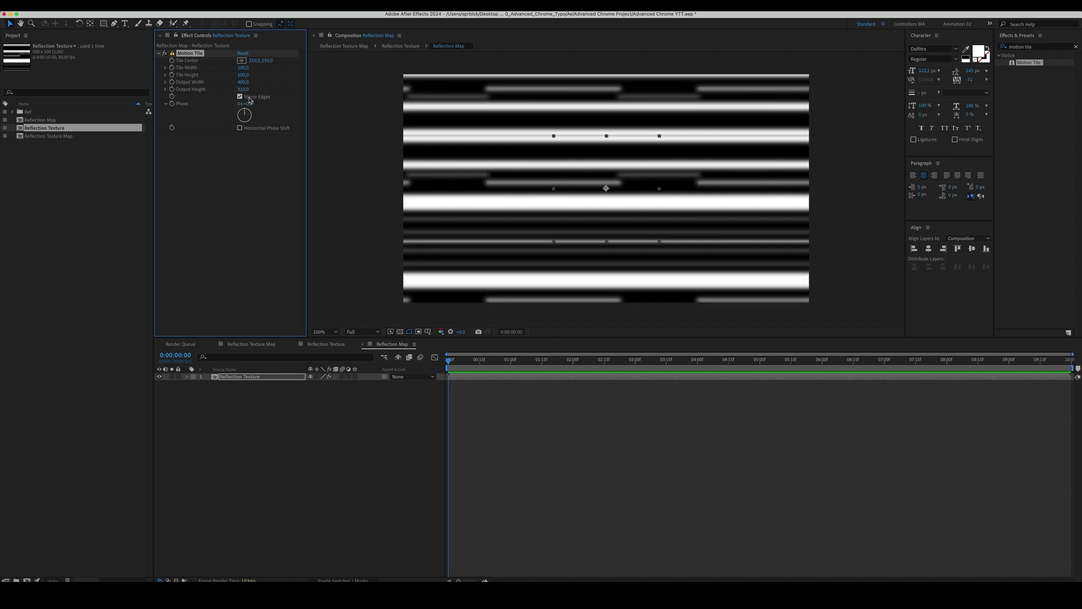
{"action": "left_click", "coordinate": [323, 405]}
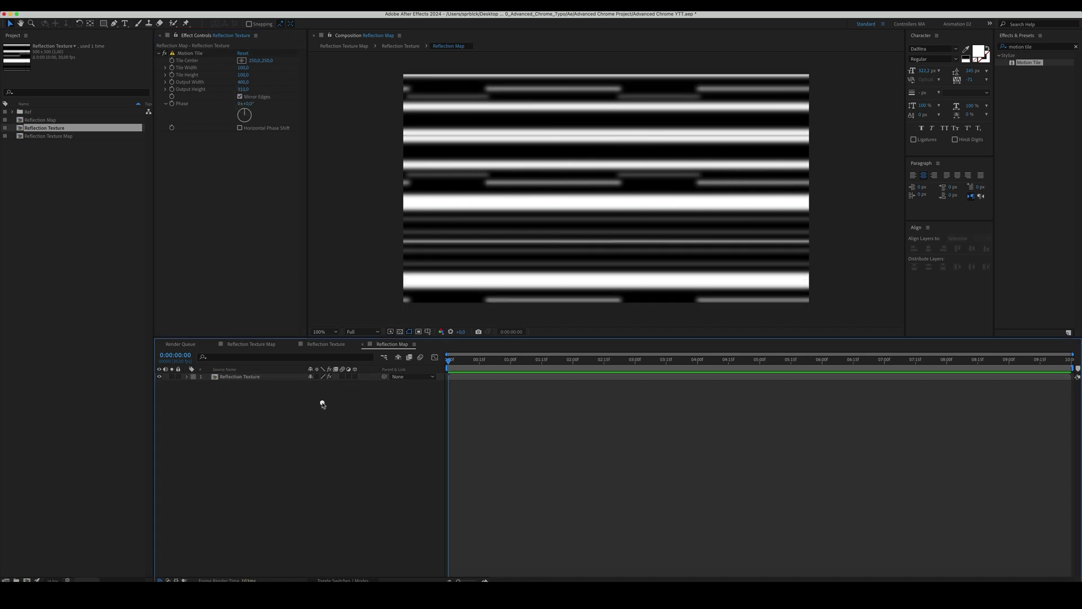
Add Fast Box Blur above Motion Tile with a blur radius of 10
{"action": "triple_click", "coordinate": [1031, 49]}
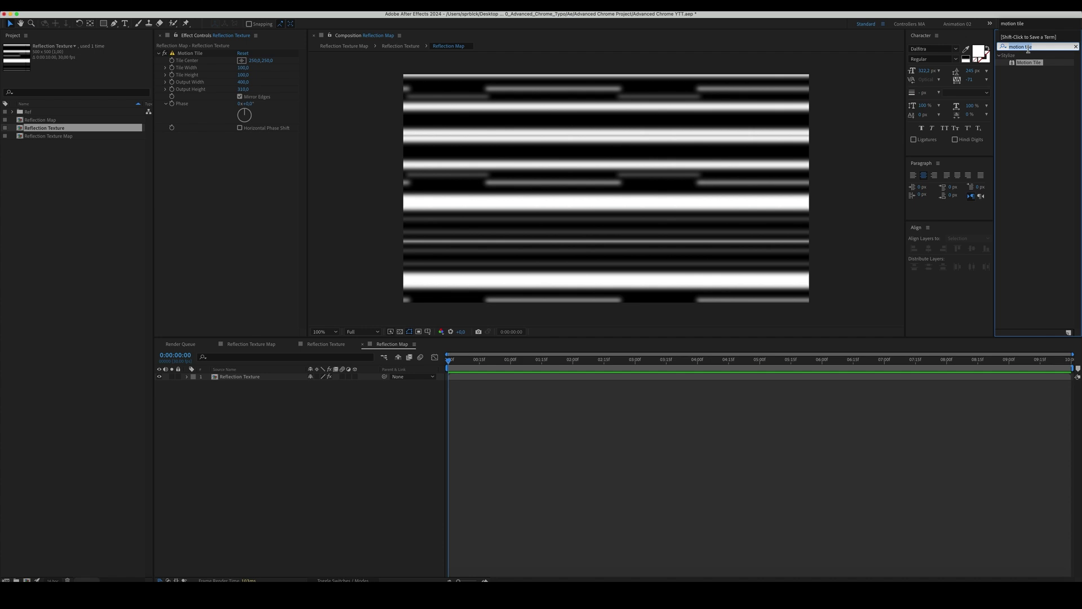
{"action": "type", "text": "fast"}
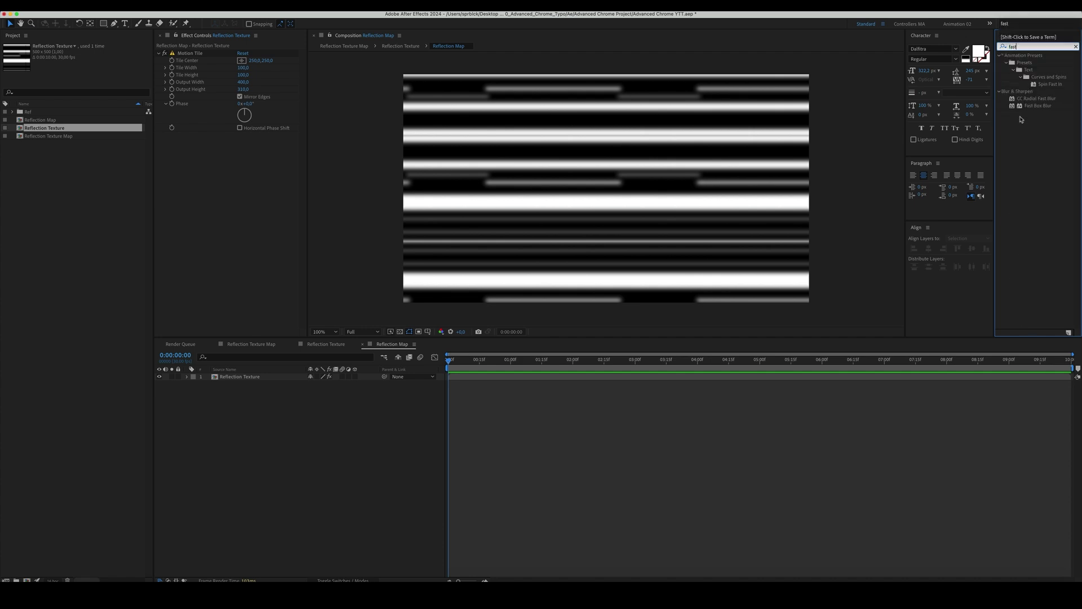
{"action": "left_click", "coordinate": [1039, 106]}
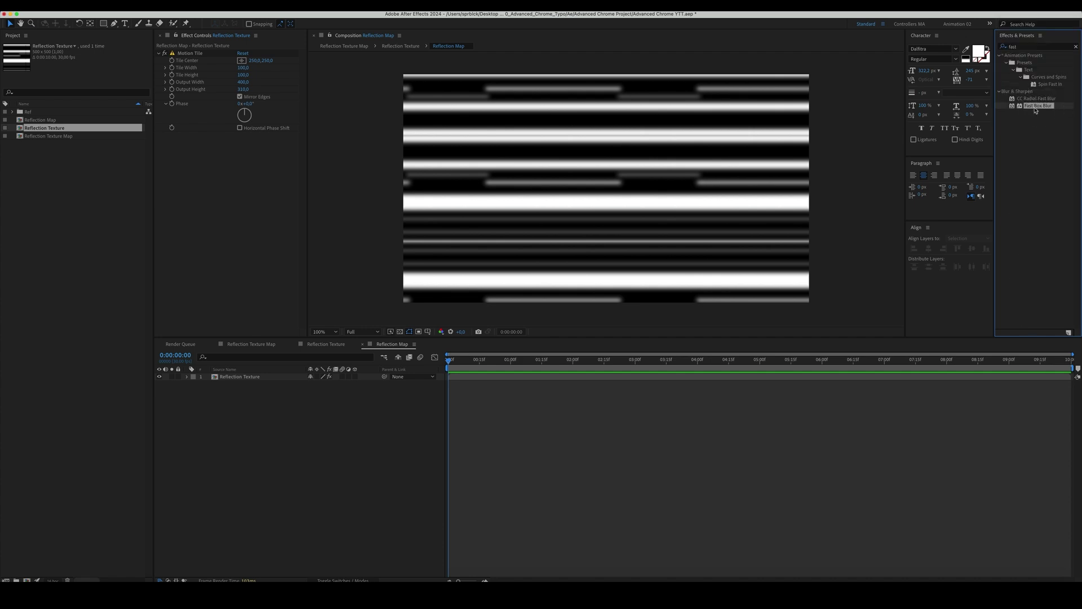
{"action": "left_click_drag", "start_coordinate": [1036, 111], "coordinate": [268, 187]}
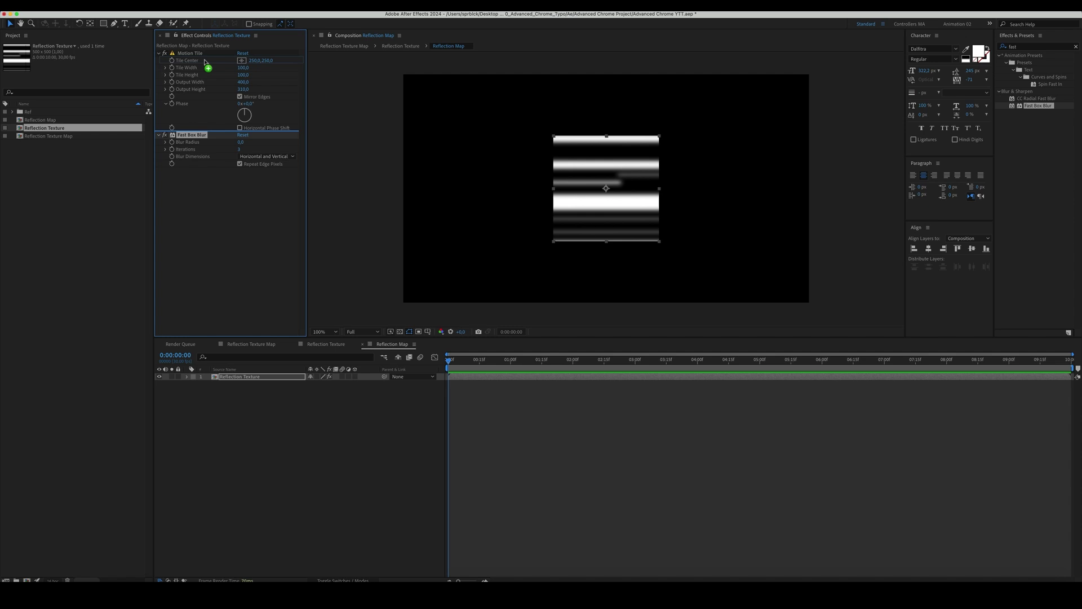
{"action": "left_click_drag", "start_coordinate": [204, 62], "coordinate": [205, 52]}
{"action": "left_click", "coordinate": [240, 61]}
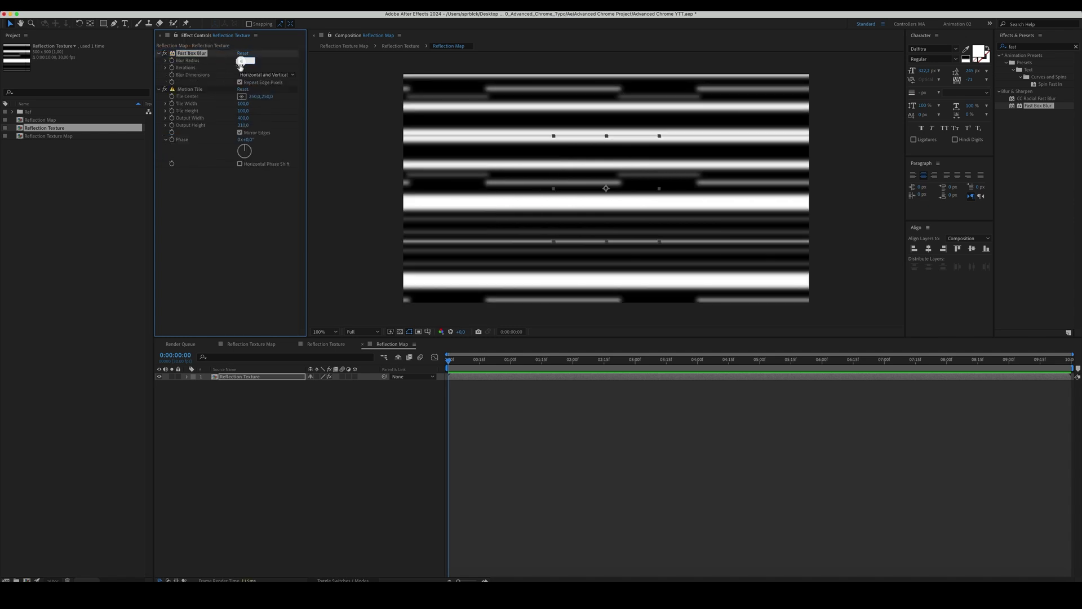
{"action": "type", "text": "0"}
{"action": "key", "text": "Return"}
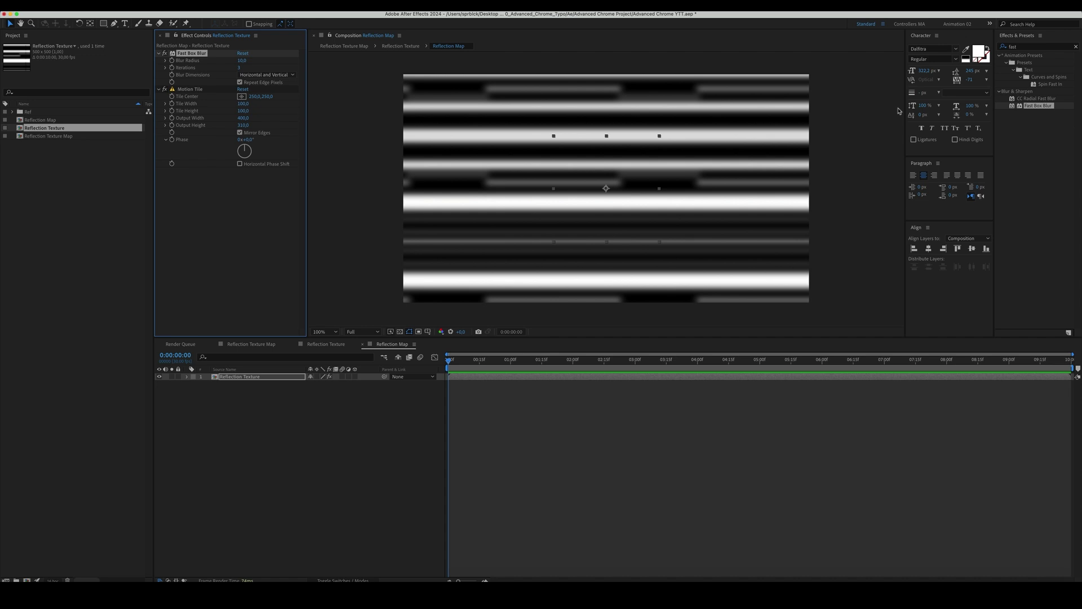
{"action": "double_click", "coordinate": [1039, 46]}
Apply Turbulent Displace to the Reflection Texture layer to warp the stripes into wavy bands
{"action": "type", "text": "tu"}
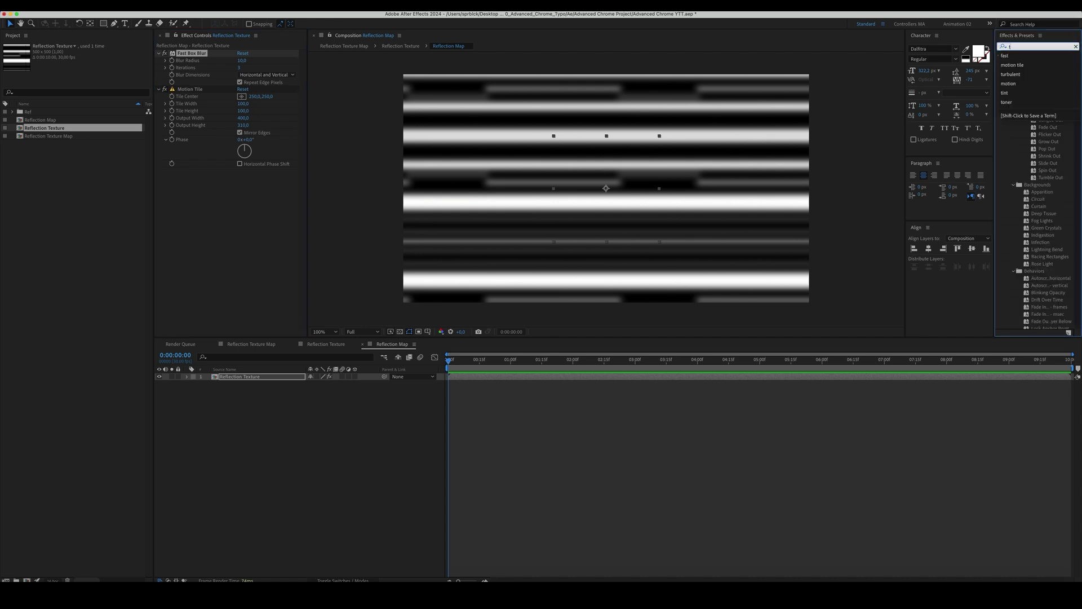
{"action": "type", "text": "rbulent"}
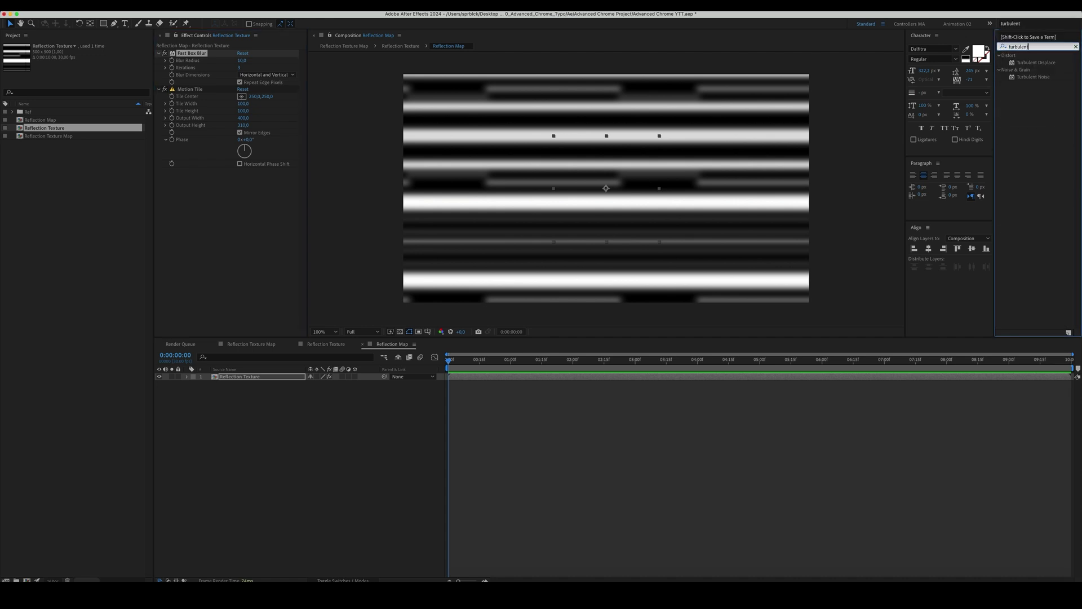
{"action": "type", "text": " di"}
{"action": "mouse_move", "coordinate": [1036, 65]}
{"action": "left_mouse_down"}
{"action": "mouse_move", "coordinate": [310, 256]}
{"action": "mouse_move", "coordinate": [246, 230]}
{"action": "left_mouse_up"}
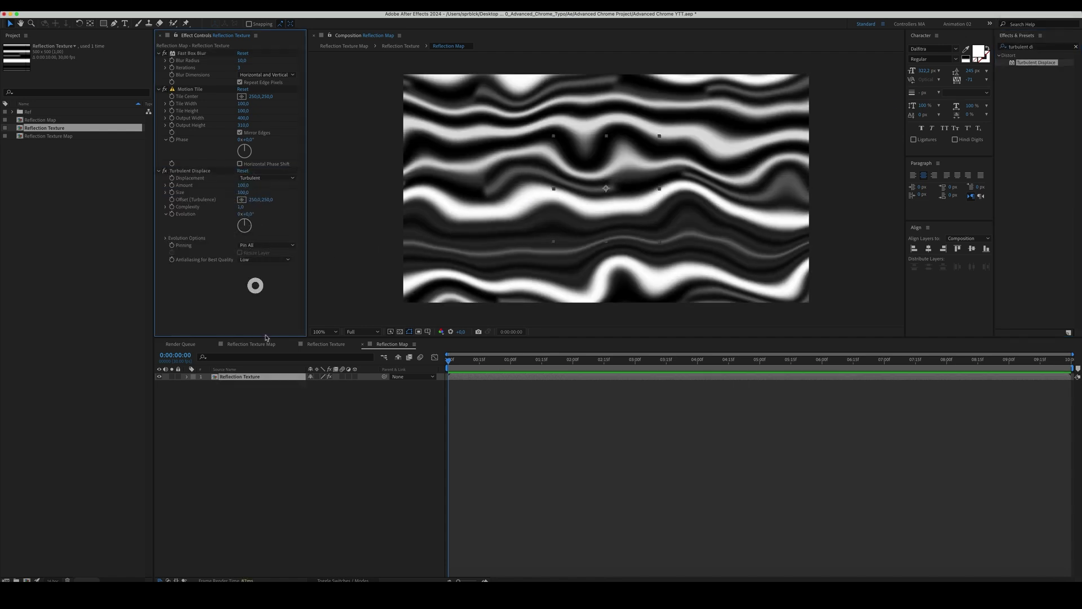
{"action": "left_click", "coordinate": [306, 432]}
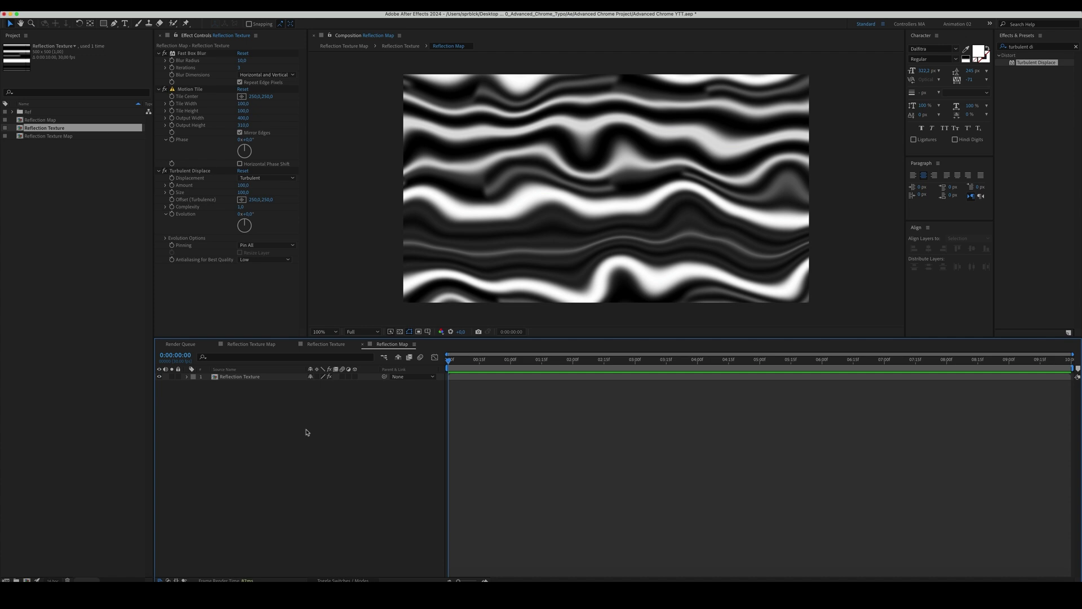
Add a new adjustment layer named Effects
{"action": "right_click", "coordinate": [306, 433]}
{"action": "left_click", "coordinate": [308, 425]}
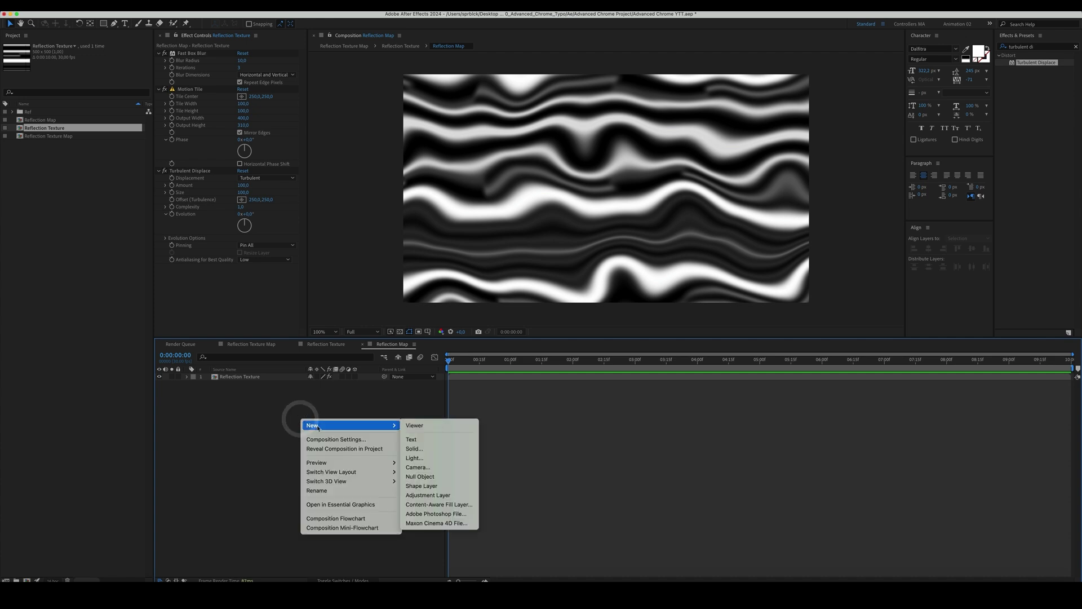
{"action": "left_click", "coordinate": [472, 495]}
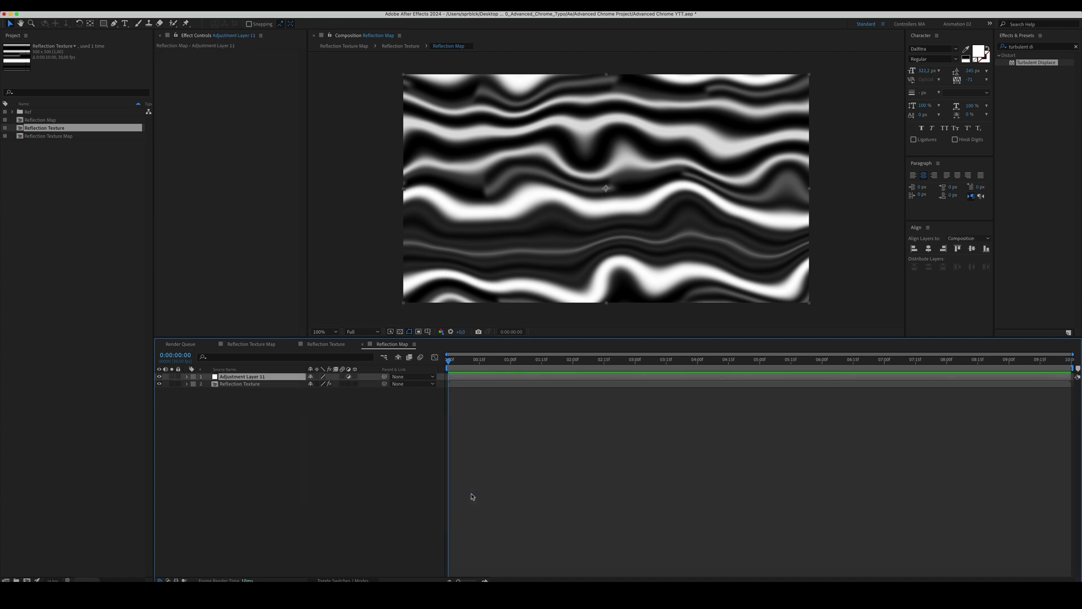
{"action": "key", "text": "Return"}
{"action": "type", "text": "E"}
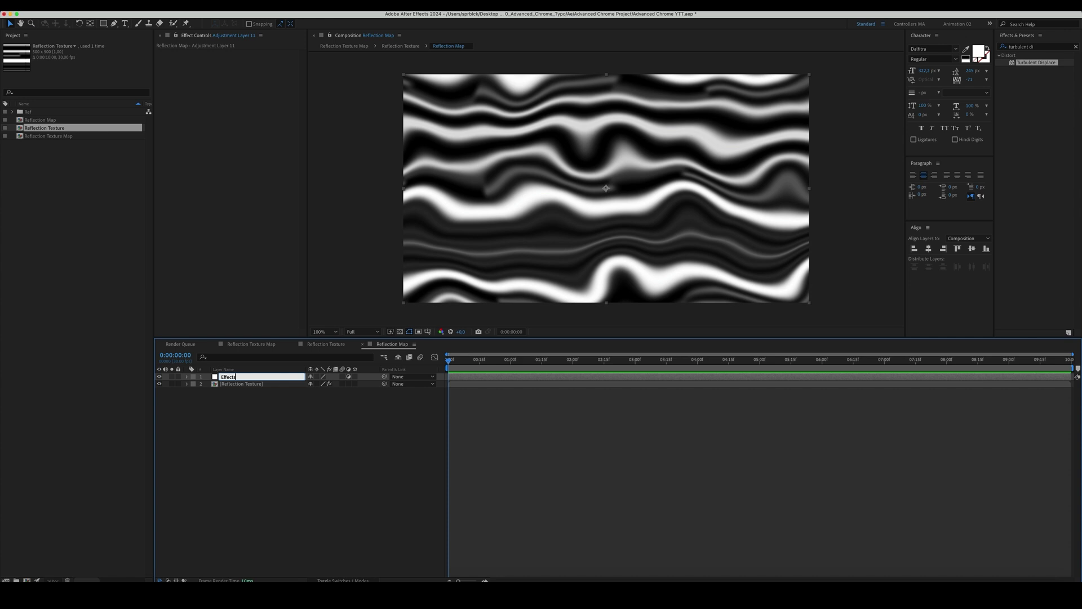
{"action": "type", "text": "ffects"}
{"action": "key", "text": "Return"}
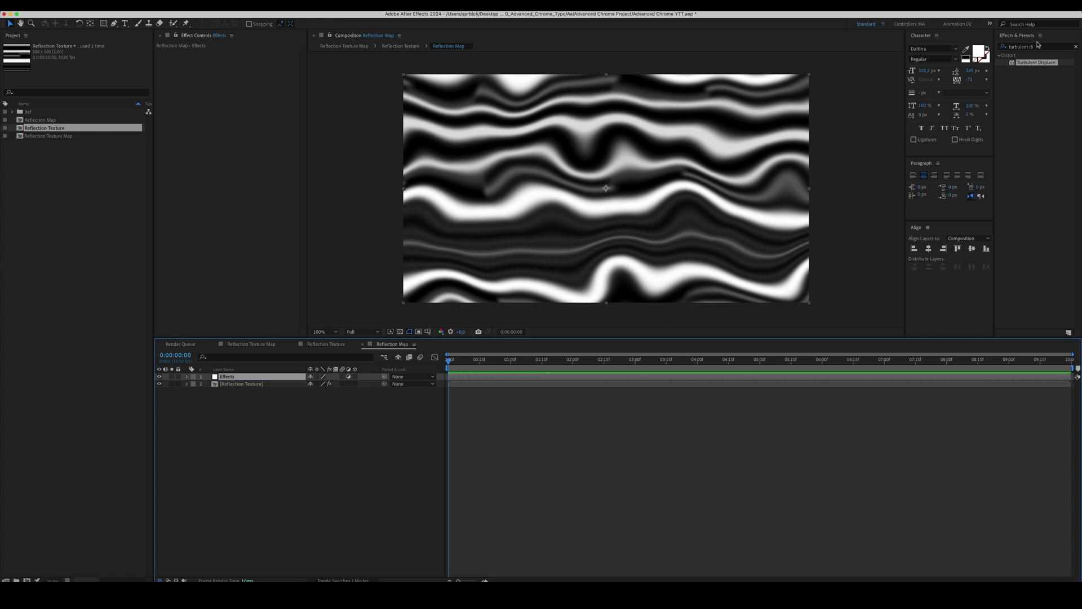
Apply Colorama and Compound Arithmetic to the Effects layer
{"action": "left_click", "coordinate": [1037, 47]}
{"action": "type", "text": "color"}
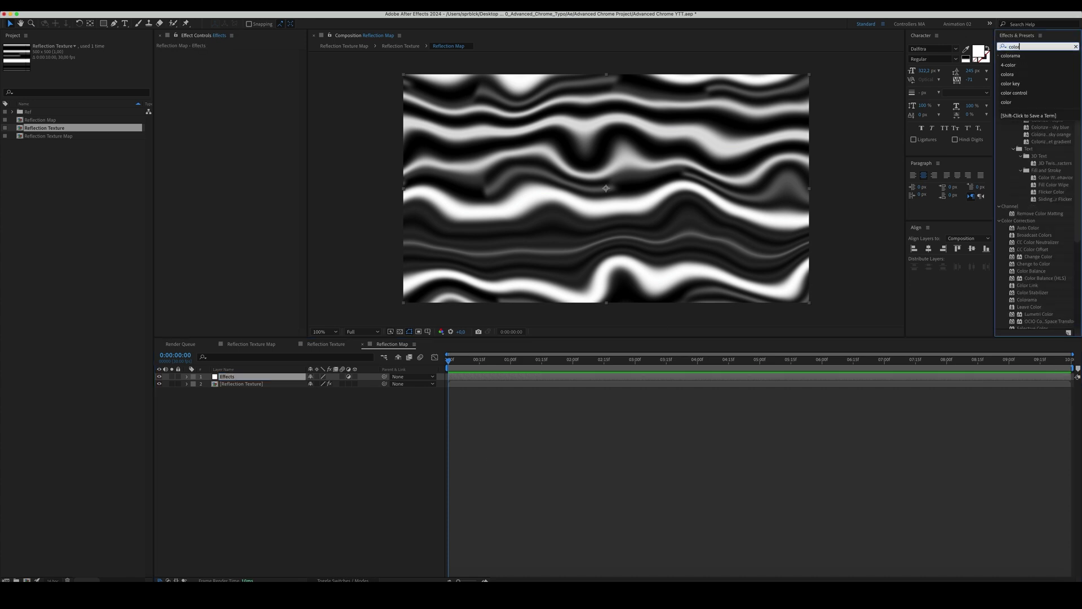
{"action": "type", "text": "ama"}
{"action": "left_click_drag", "start_coordinate": [1031, 64], "coordinate": [188, 201]}
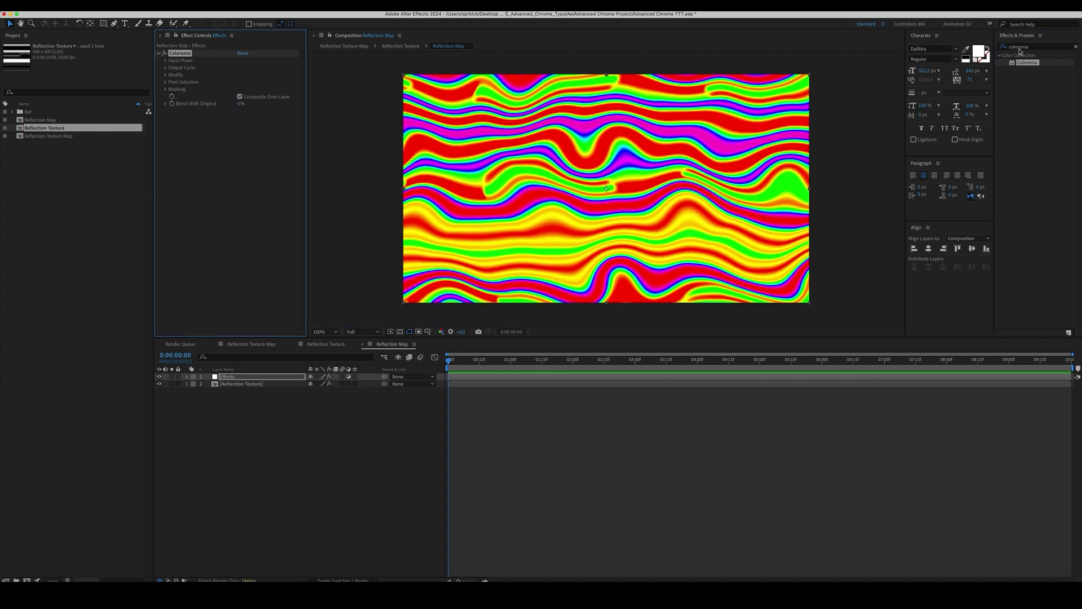
{"action": "left_click", "coordinate": [1020, 48]}
{"action": "type", "text": "comp"}
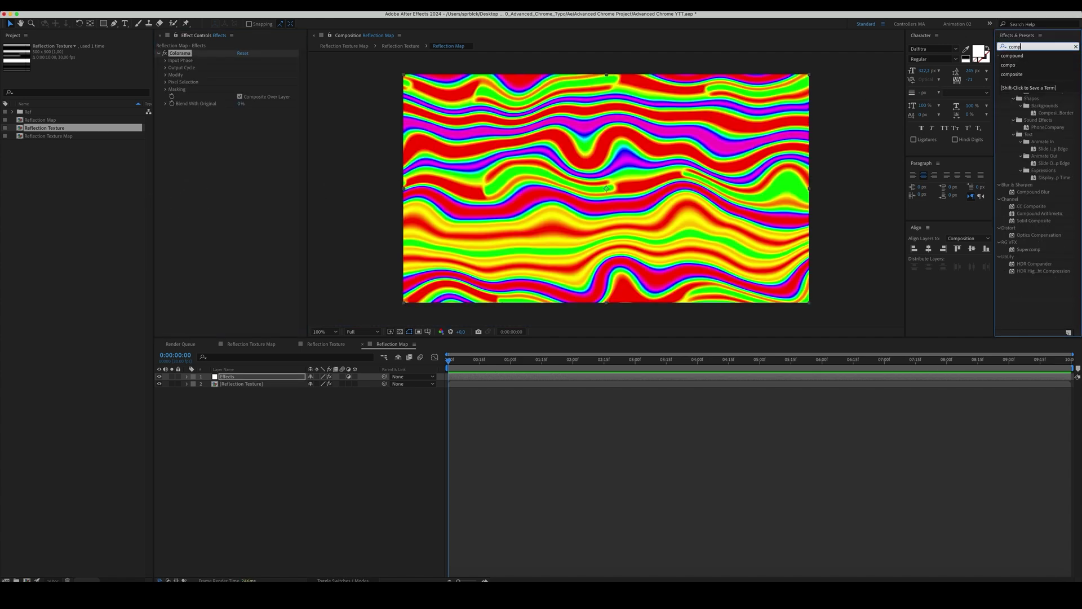
{"action": "type", "text": "oun"}
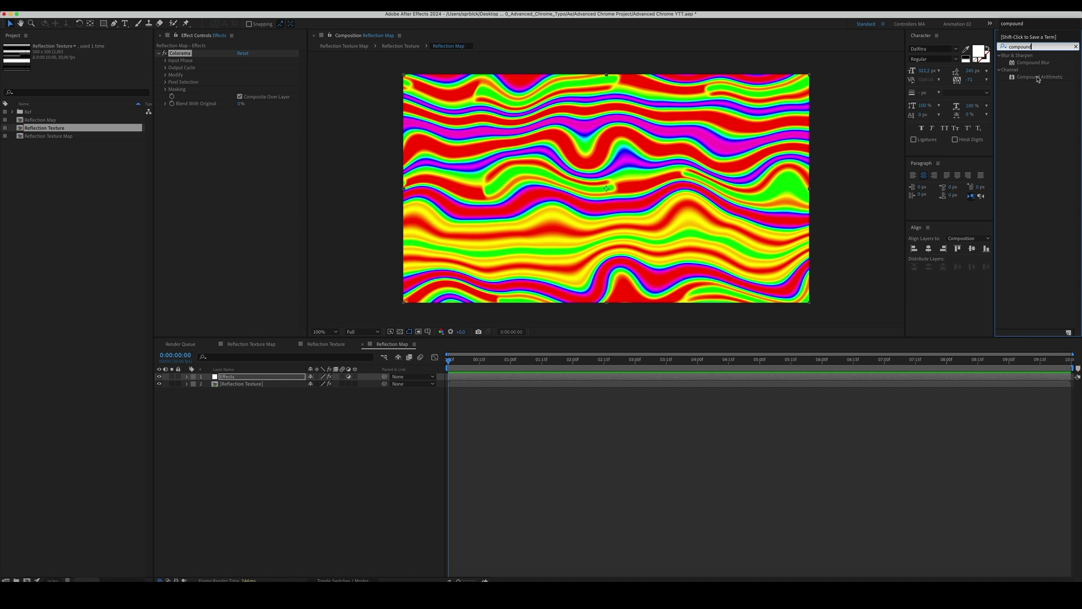
{"action": "type", "text": "d"}
{"action": "left_click_drag", "start_coordinate": [1037, 77], "coordinate": [278, 177]}
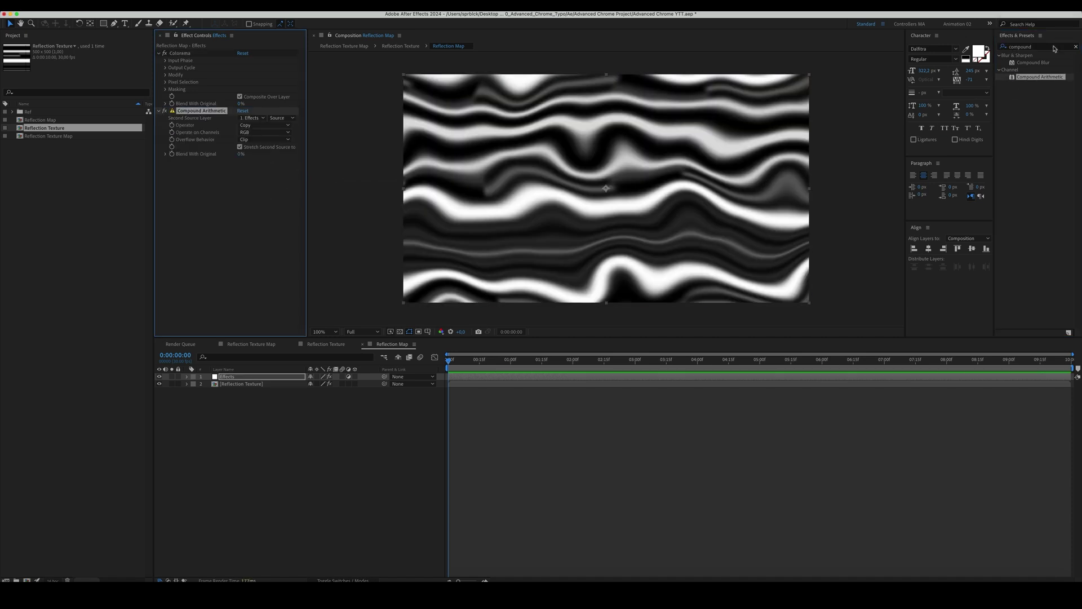
Add Gaussian Blur to the Effects layer with Blurriness 2.0
{"action": "left_click", "coordinate": [1055, 48]}
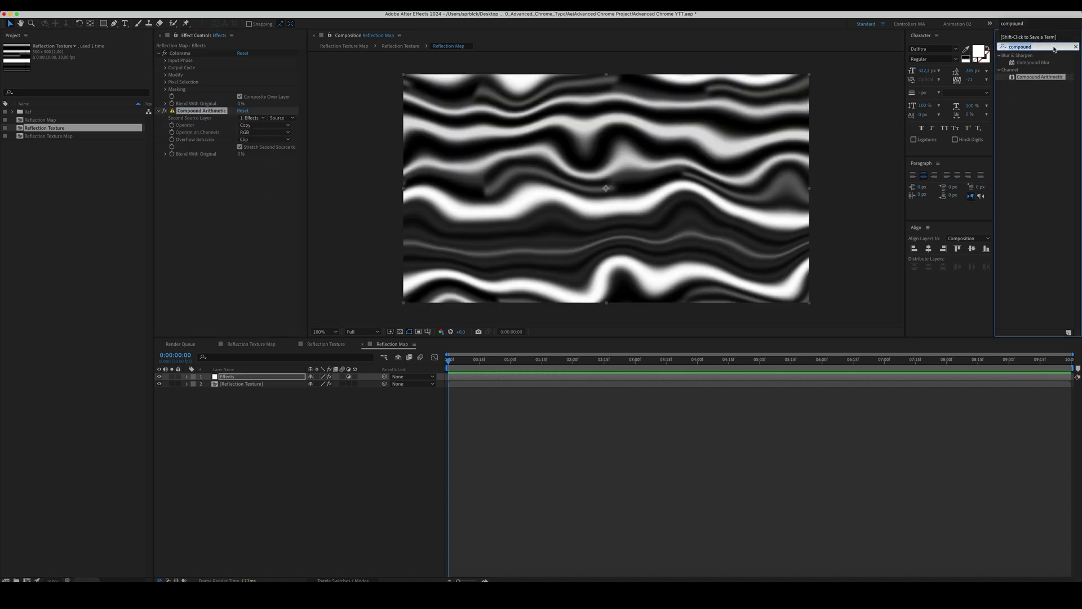
{"action": "type", "text": "ga"}
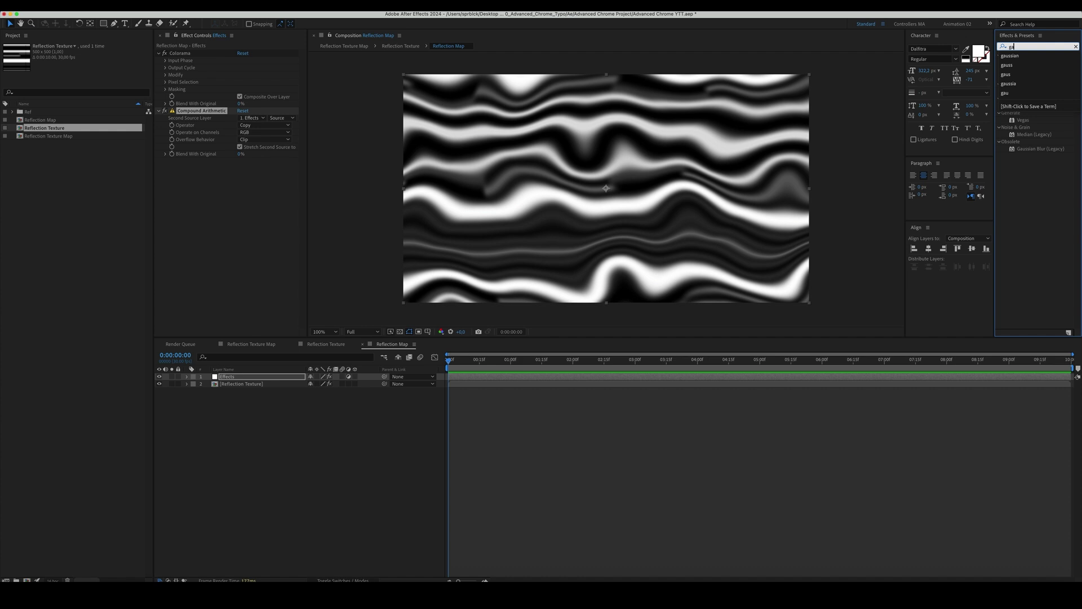
{"action": "type", "text": "uss"}
{"action": "left_click", "coordinate": [1043, 141]}
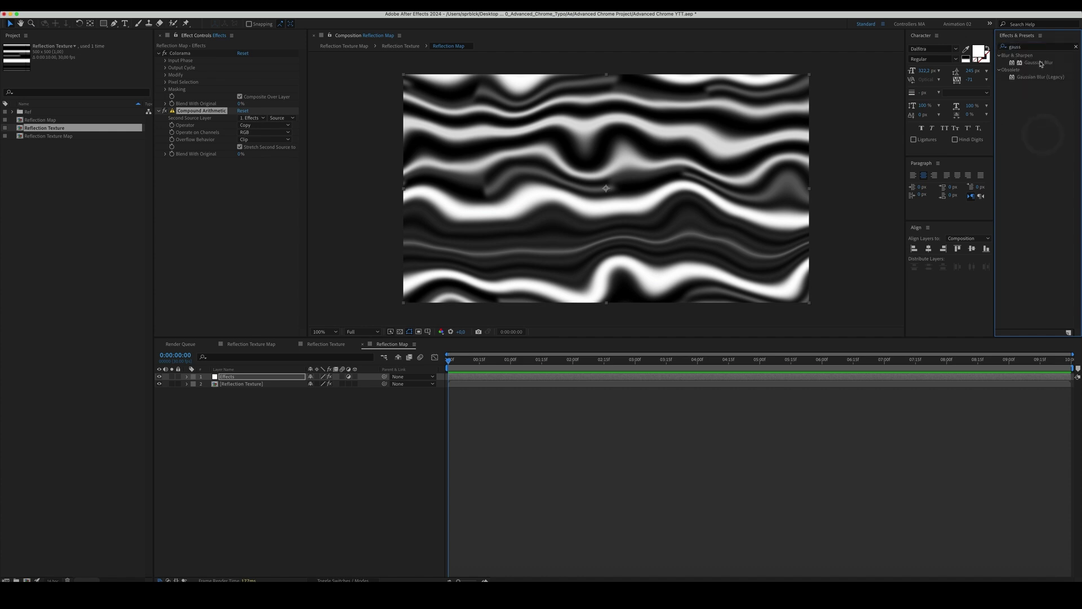
{"action": "left_click_drag", "start_coordinate": [1038, 62], "coordinate": [267, 251]}
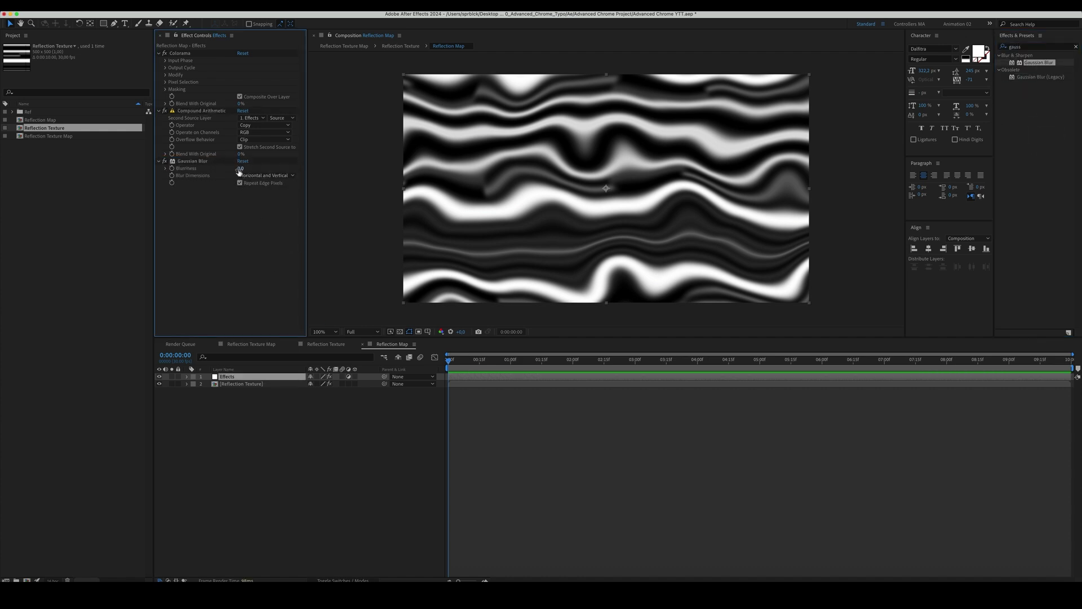
{"action": "left_click_drag", "start_coordinate": [240, 168], "coordinate": [255, 233]}
{"action": "left_click", "coordinate": [263, 125]}
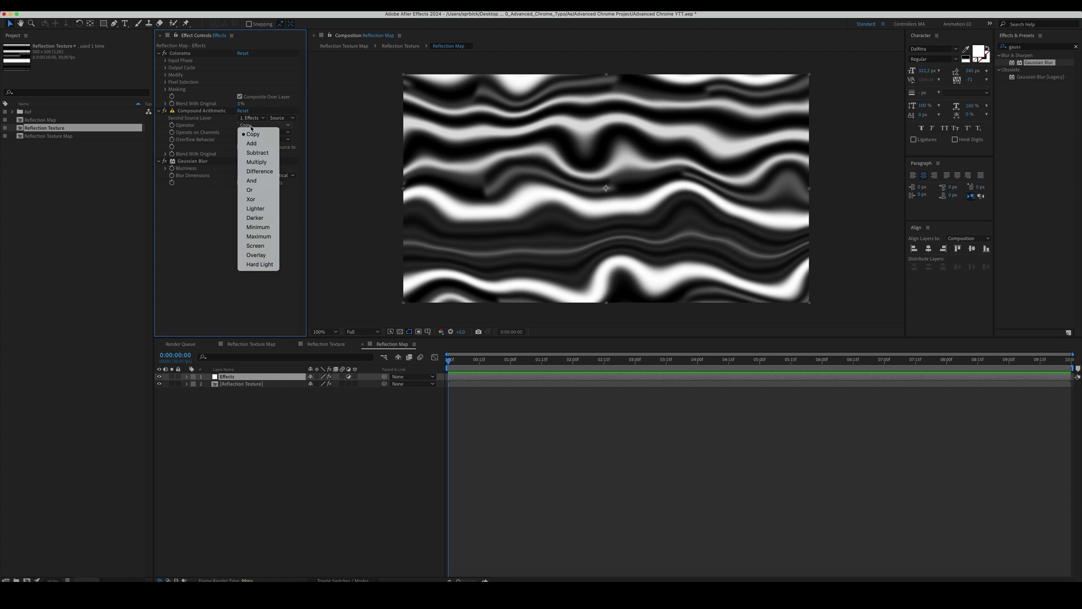
Set Compound Arithmetic to Overlay and recolour Colorama's first output-cycle point black
{"action": "left_click", "coordinate": [252, 253]}
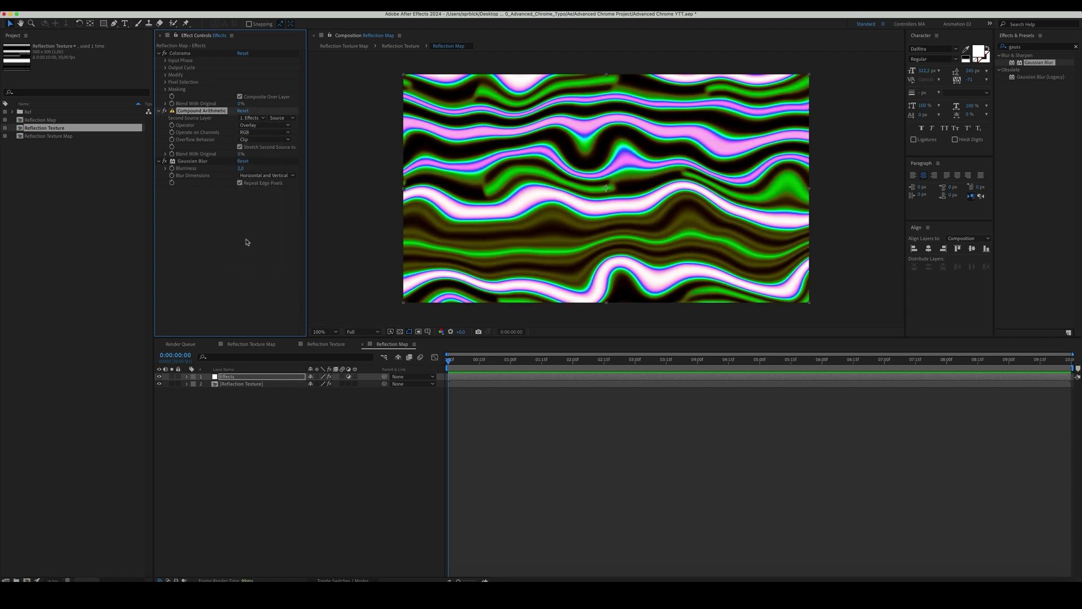
{"action": "left_click", "coordinate": [246, 241]}
{"action": "left_click", "coordinate": [165, 68]}
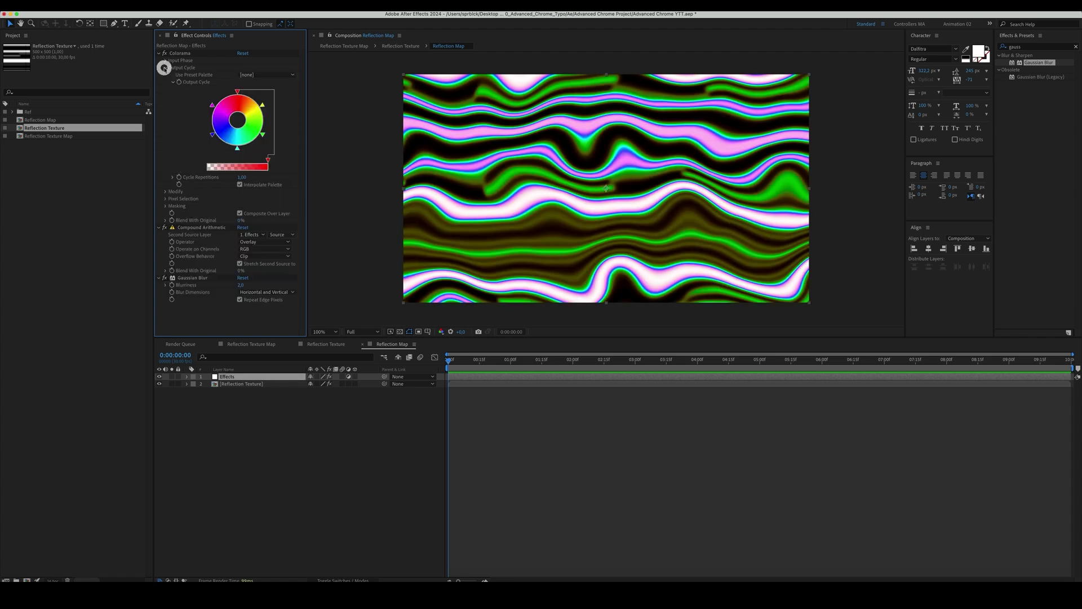
{"action": "double_click", "coordinate": [238, 93]}
{"action": "left_click_drag", "start_coordinate": [194, 216], "coordinate": [101, 315]}
{"action": "left_click", "coordinate": [321, 186]}
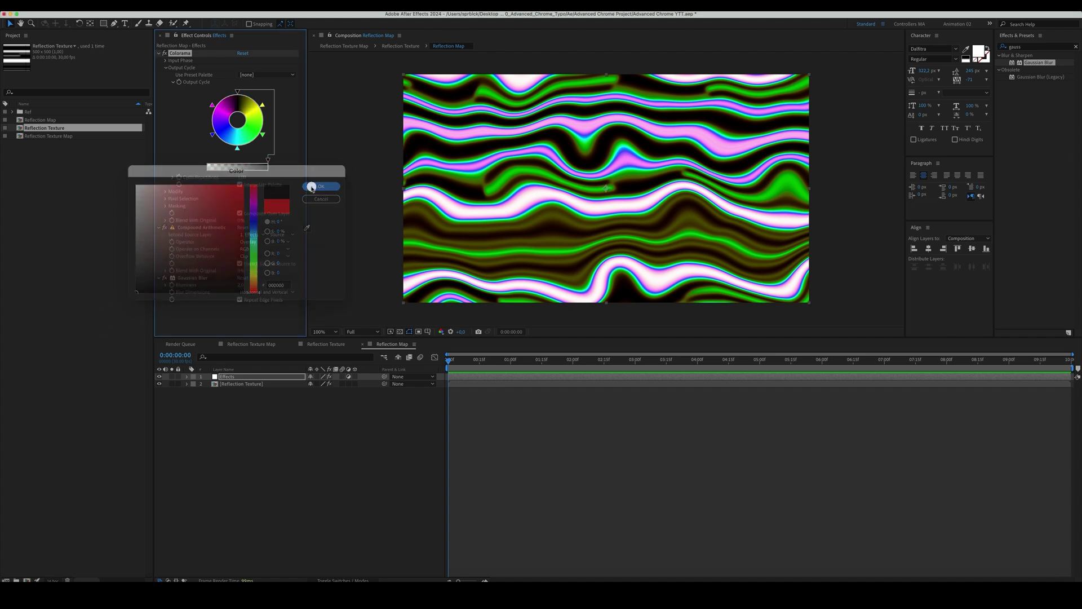
Recolour the remaining cycle points: cyan to white, magenta and yellow to black, green to magenta
{"action": "double_click", "coordinate": [237, 149]}
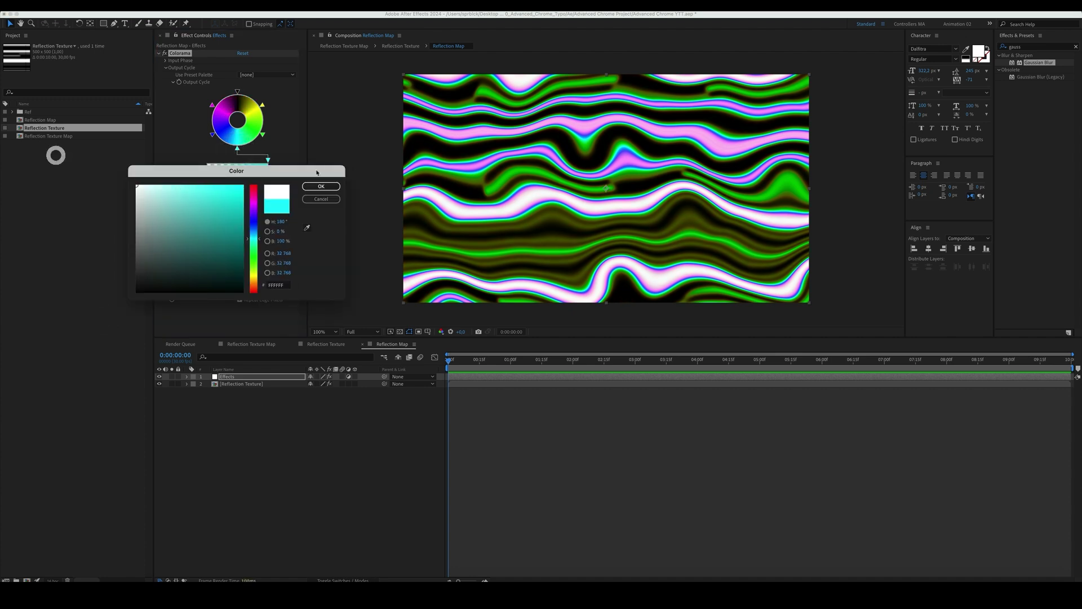
{"action": "left_click", "coordinate": [321, 188]}
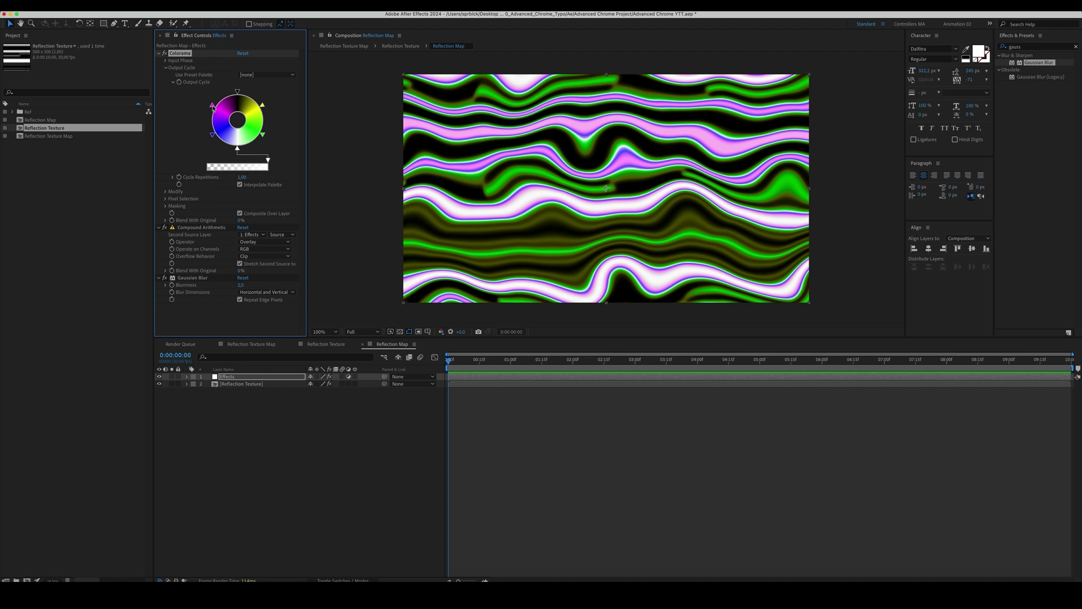
{"action": "double_click", "coordinate": [213, 107]}
{"action": "left_click_drag", "start_coordinate": [169, 237], "coordinate": [25, 415]}
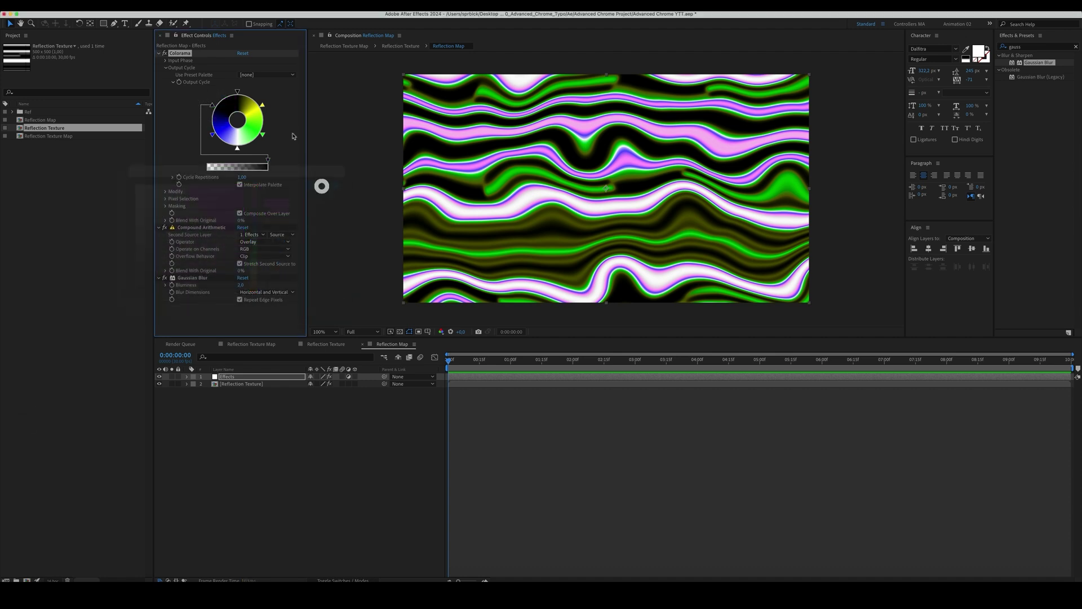
{"action": "double_click", "coordinate": [262, 105]}
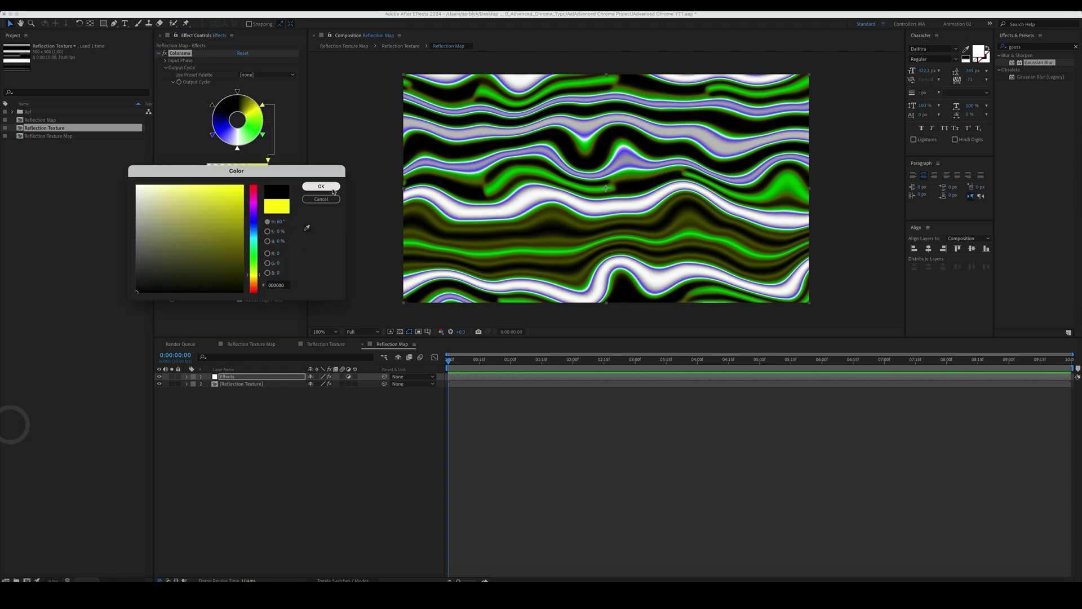
{"action": "left_click", "coordinate": [333, 192]}
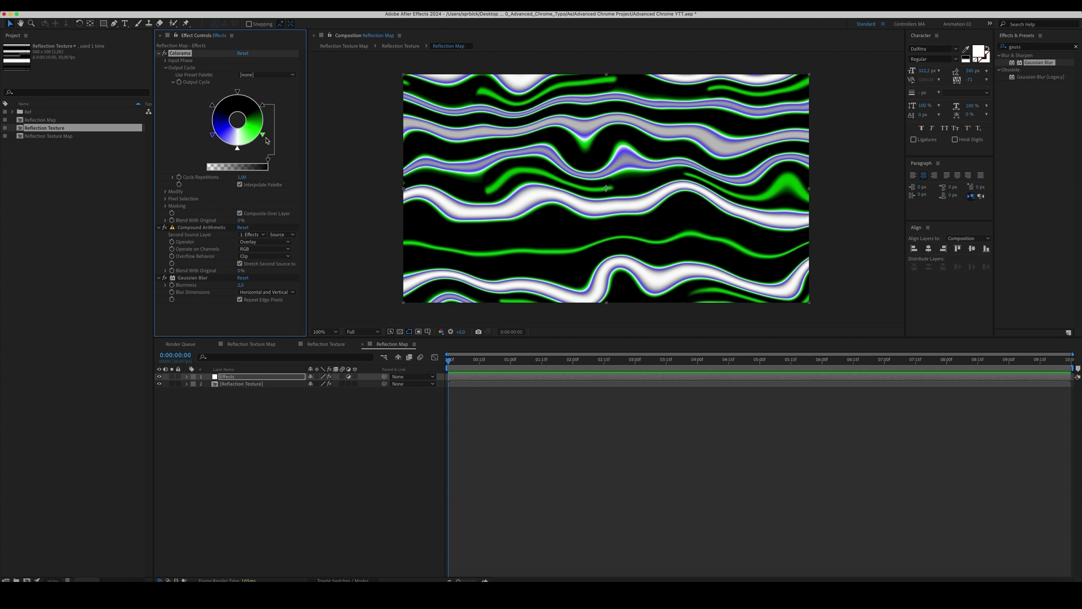
{"action": "double_click", "coordinate": [263, 135]}
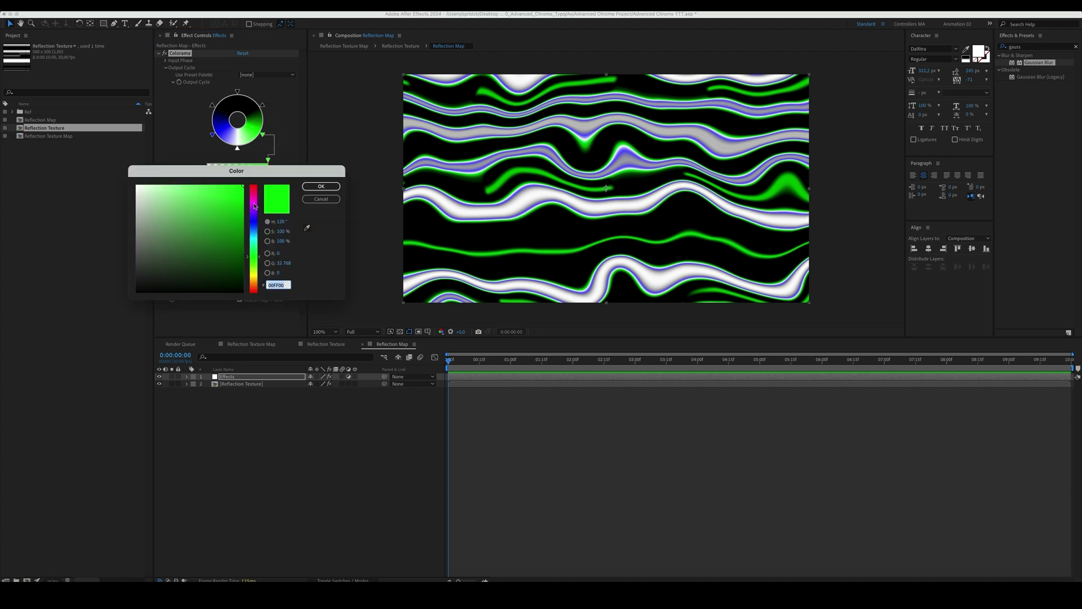
{"action": "left_click", "coordinate": [254, 205]}
{"action": "left_click", "coordinate": [307, 186]}
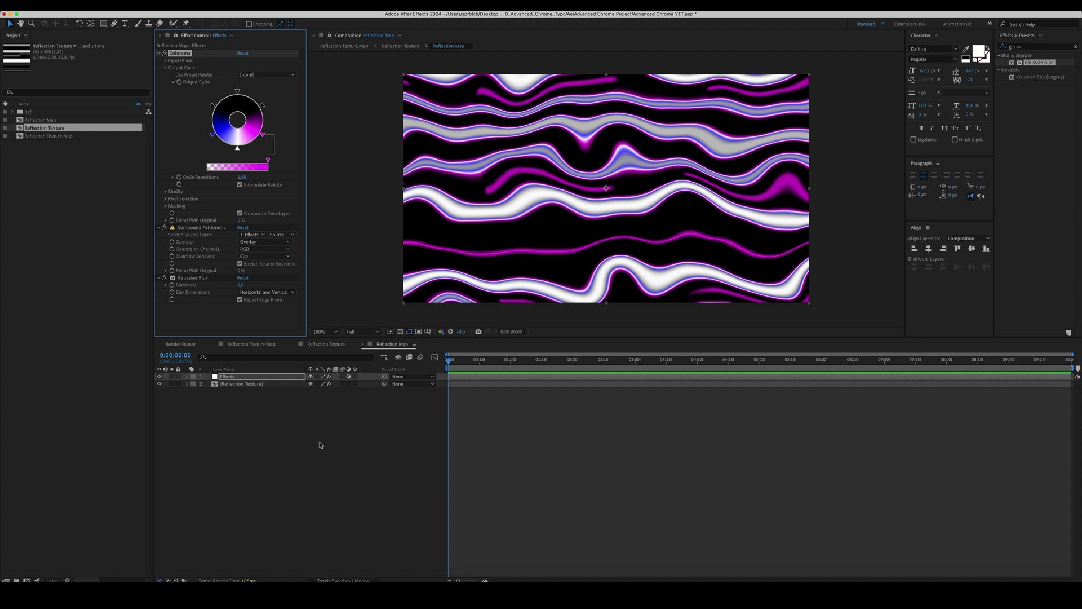
{"action": "left_click", "coordinate": [320, 445]}
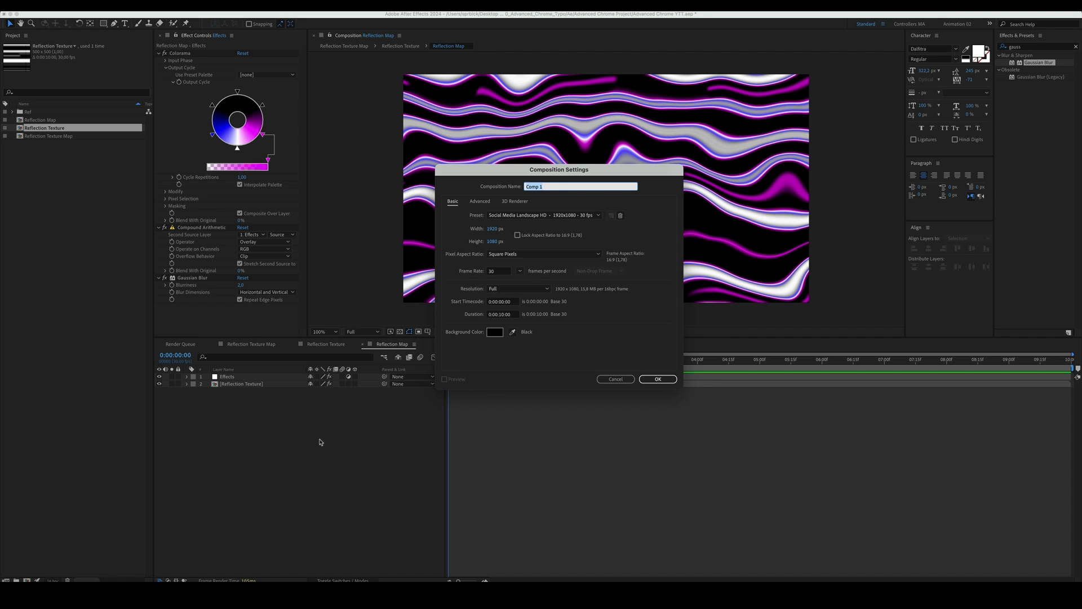
Create the Text comp and type the title ADVANCED CHROME
{"action": "key", "text": "Return"}
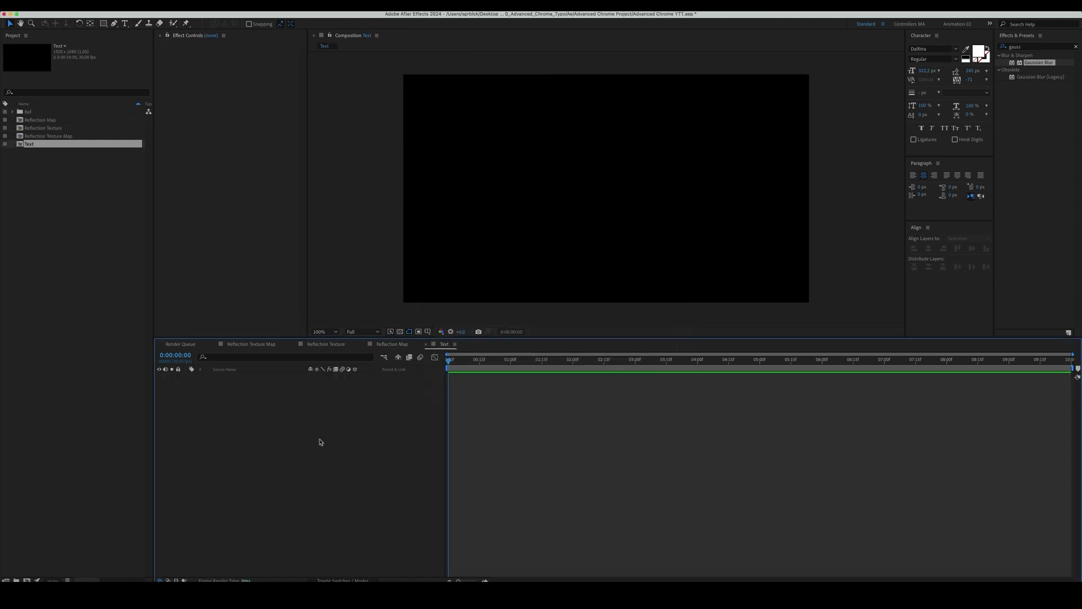
{"action": "left_click", "coordinate": [124, 23]}
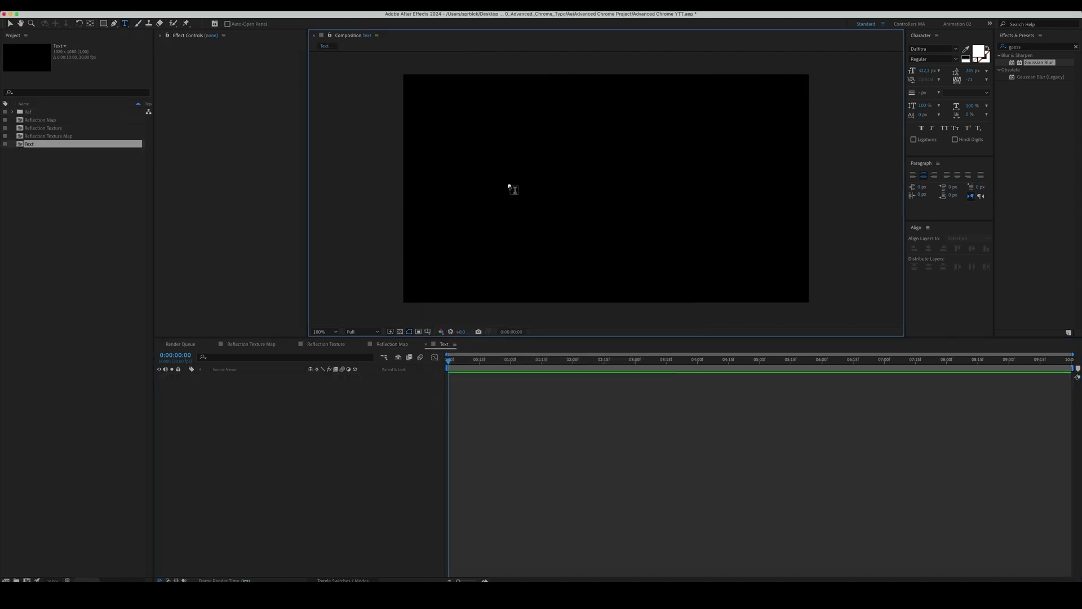
{"action": "left_click", "coordinate": [507, 190]}
{"action": "type", "text": "ADVANCED "}
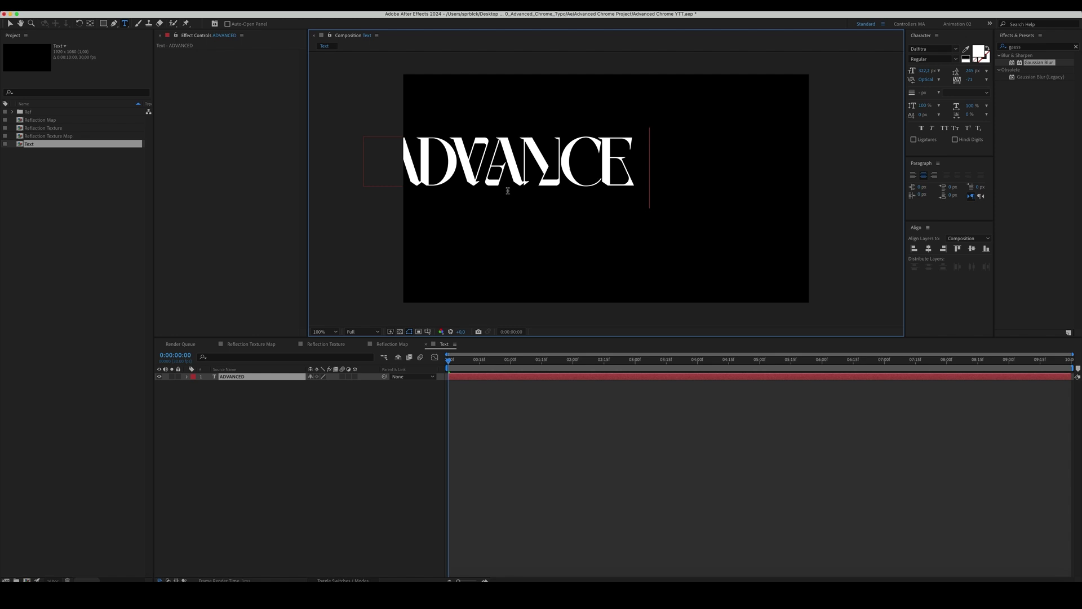
{"action": "type", "text": "CHROME"}
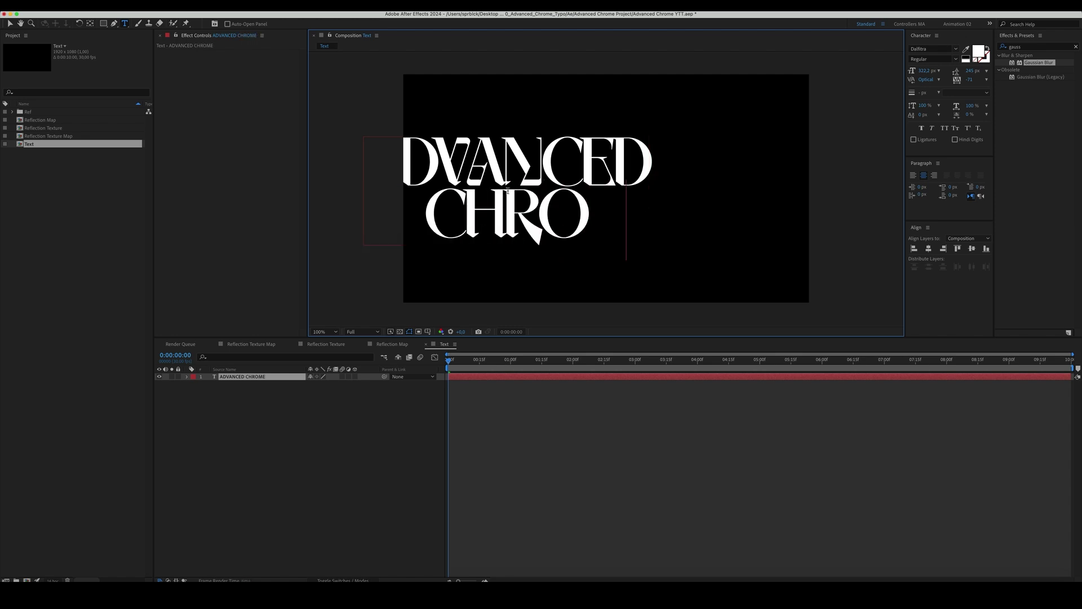
{"action": "key", "text": "Escape"}
Centre the ADVANCED CHROME title horizontally and add a horizontal ruler guide across the comp
{"action": "key", "text": "'"}
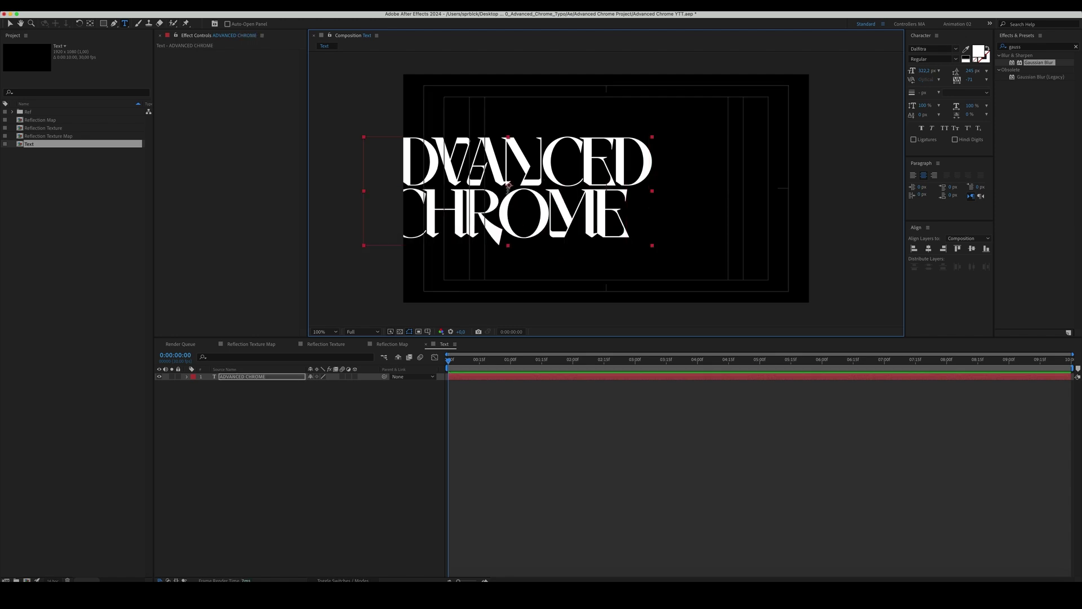
{"action": "key", "text": "v"}
{"action": "left_click", "coordinate": [928, 249]}
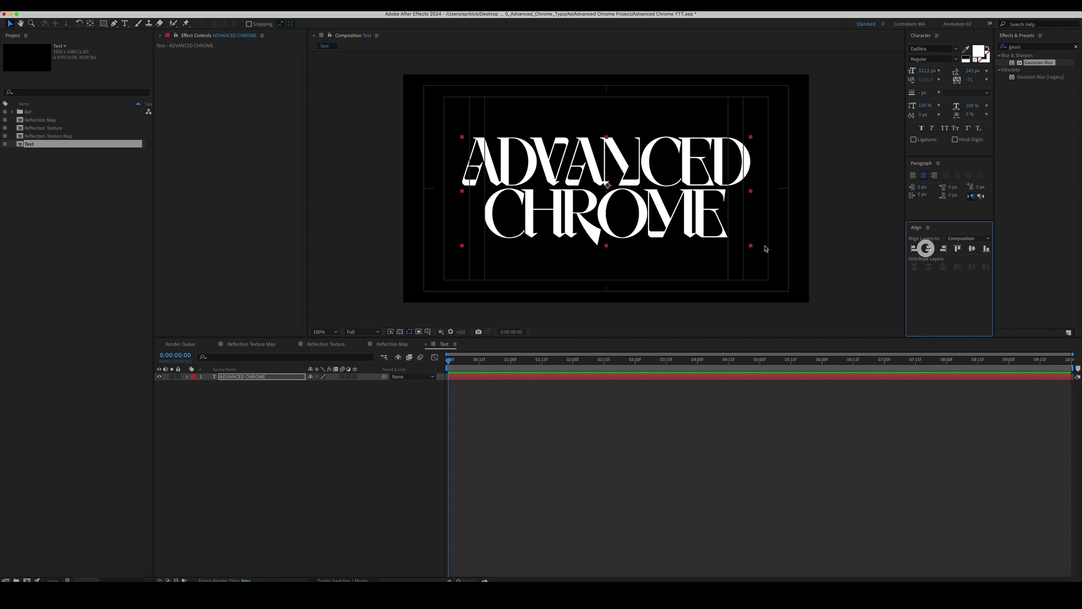
{"action": "key", "text": "period"}
{"action": "key", "text": "period"}
{"action": "key", "text": "period"}
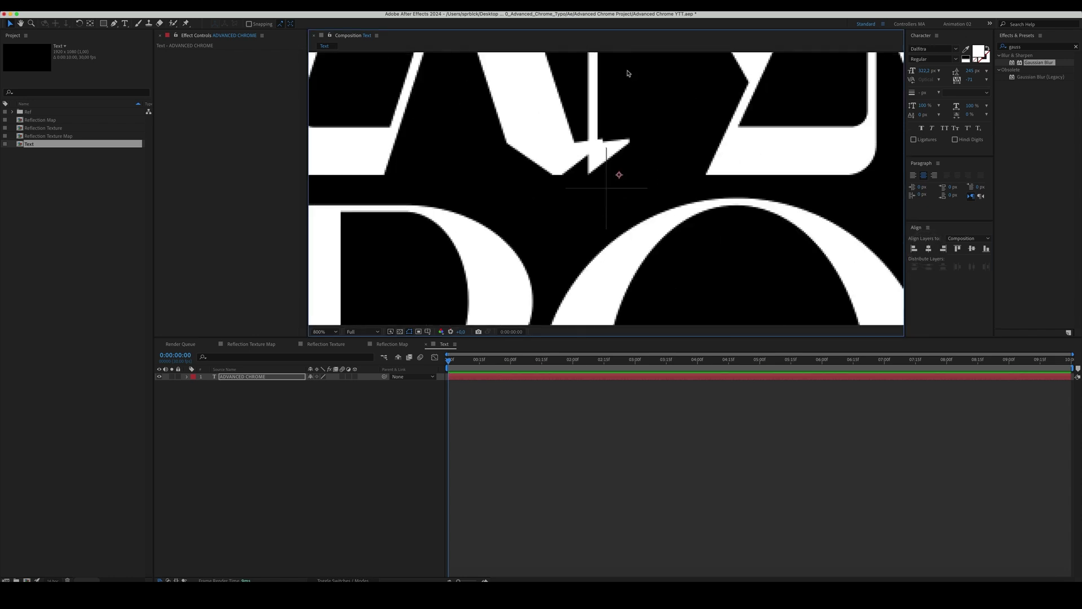
{"action": "key", "text": "super+r"}
{"action": "left_click_drag", "start_coordinate": [614, 56], "coordinate": [652, 192]}
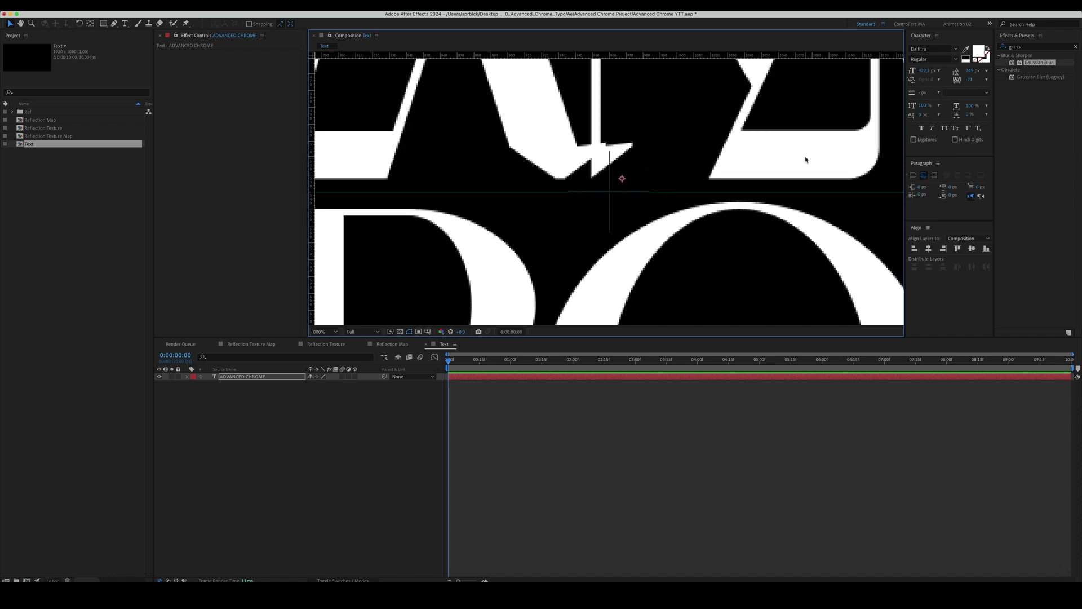
{"action": "key", "text": "comma"}
{"action": "key", "text": "comma"}
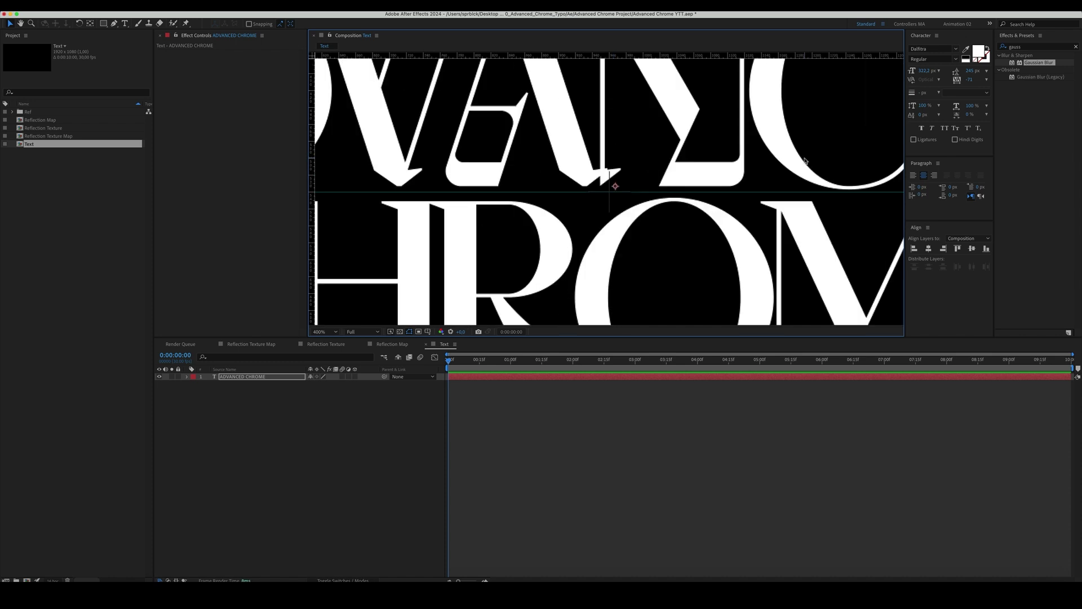
{"action": "key", "text": "comma"}
{"action": "left_click", "coordinate": [358, 459]}
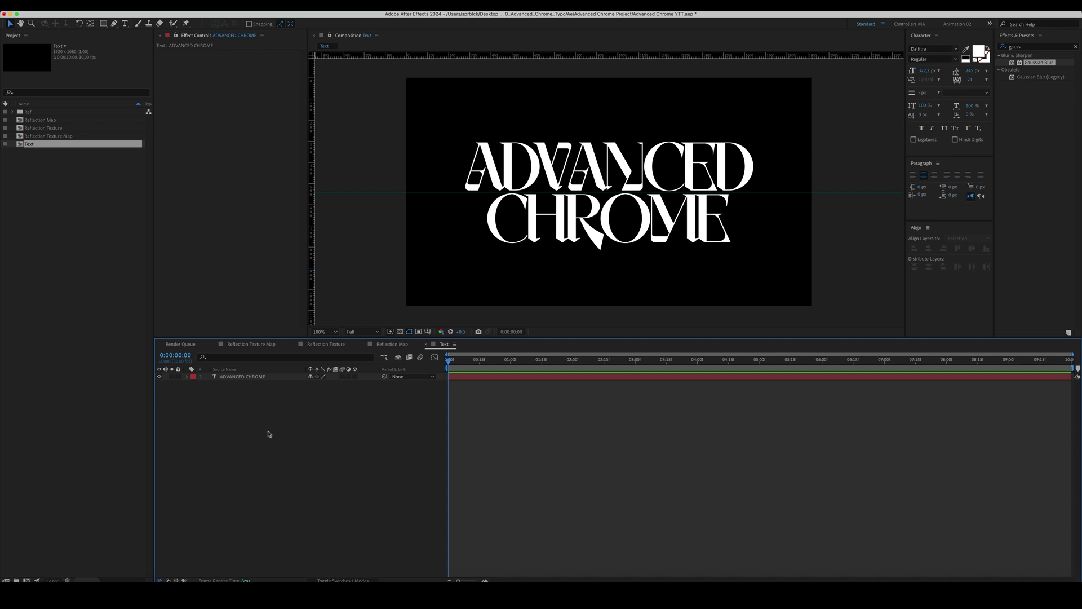
Create the Chrome comp and add the Text and Reflection Map comps to its timeline
{"action": "key", "text": "super+n"}
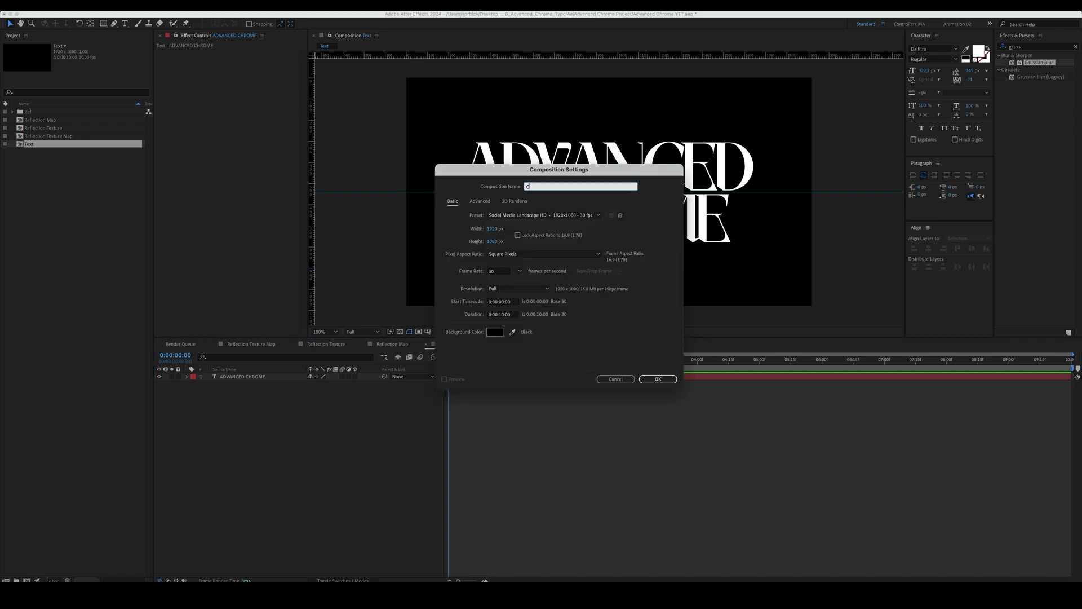
{"action": "key", "text": "Return"}
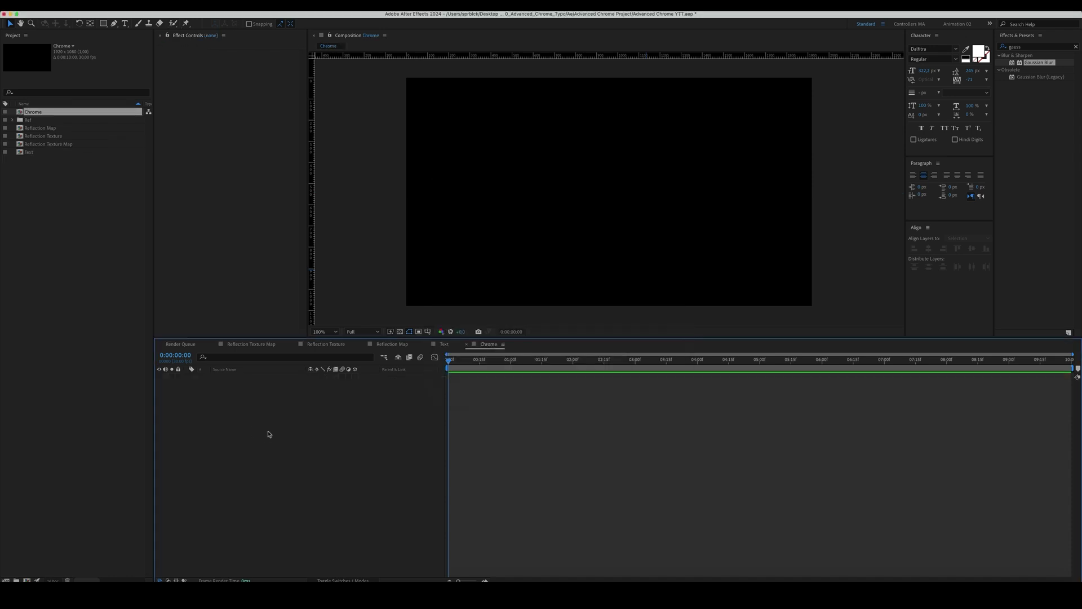
{"action": "left_click", "coordinate": [87, 264]}
{"action": "left_click_drag", "start_coordinate": [29, 152], "coordinate": [329, 491]}
{"action": "left_click_drag", "start_coordinate": [54, 128], "coordinate": [288, 436]}
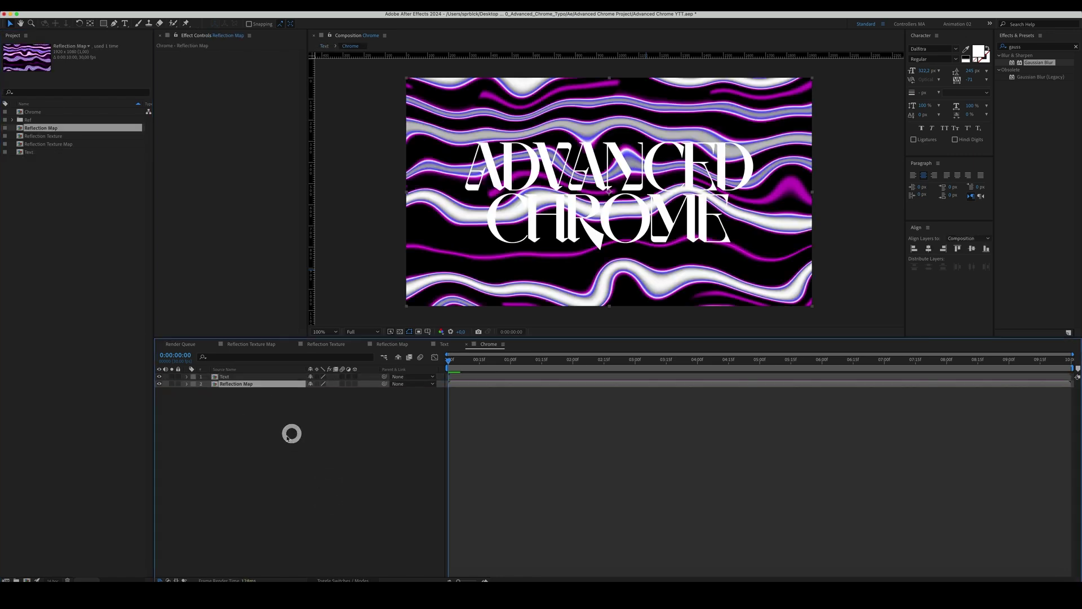
Pick-whip Reflection Map's track matte to the Text layer
{"action": "left_click", "coordinate": [288, 436]}
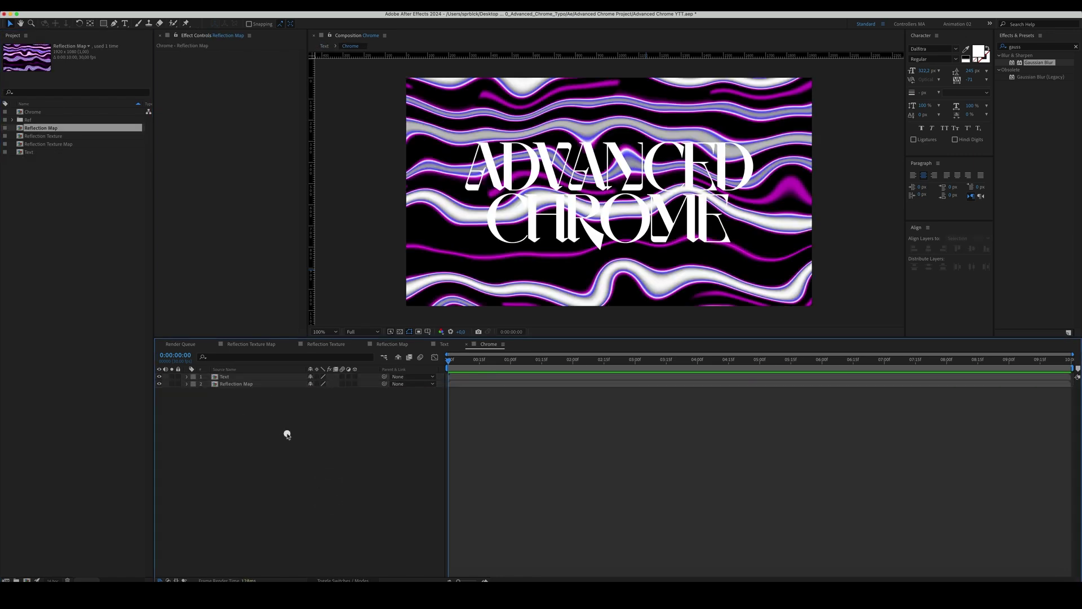
{"action": "left_click", "coordinate": [169, 581]}
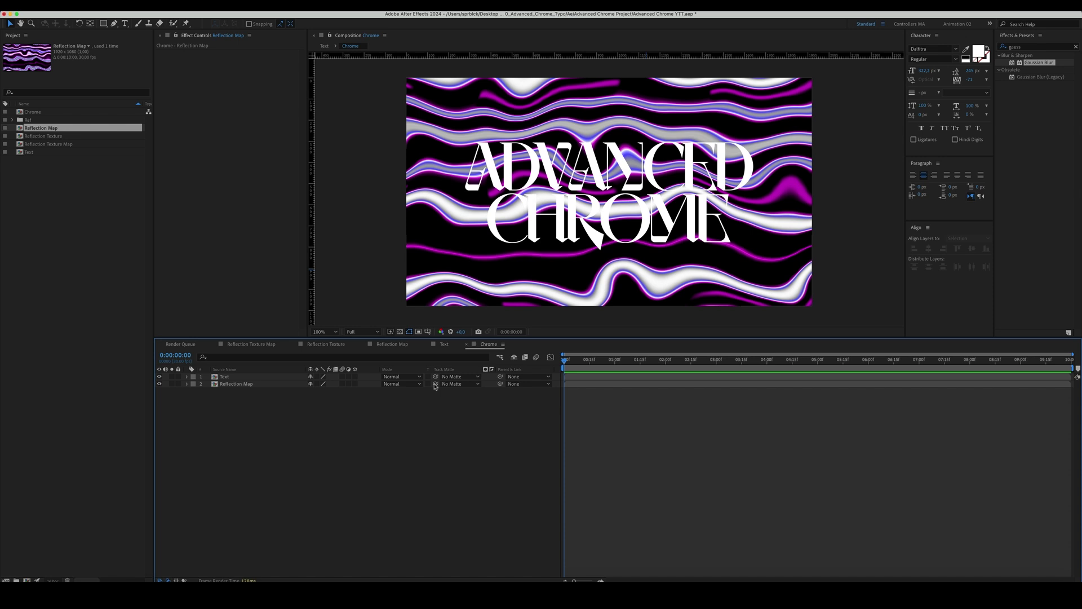
{"action": "left_click_drag", "start_coordinate": [435, 384], "coordinate": [256, 375]}
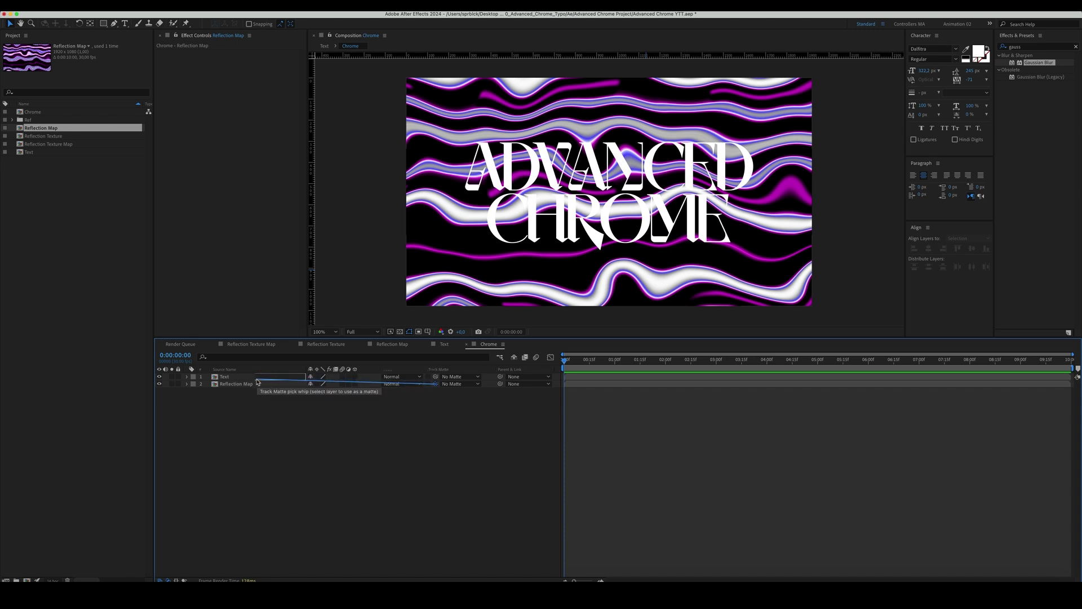
Matte Reflection Map by Text and apply CC Blobbylize to it via a 'blobb' search
{"action": "left_click", "coordinate": [296, 453]}
{"action": "left_click", "coordinate": [262, 386]}
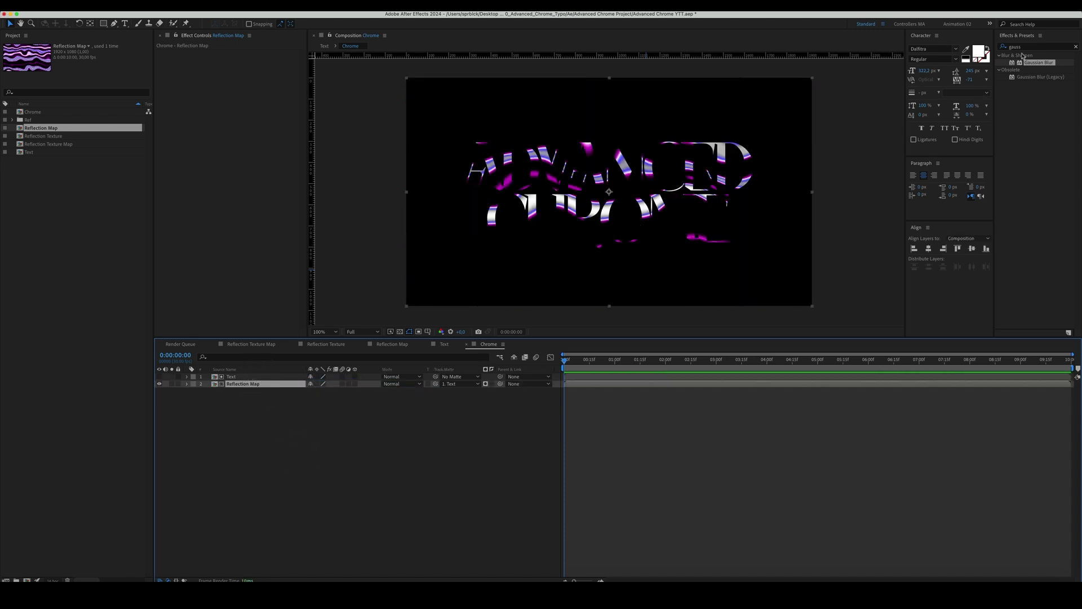
{"action": "double_click", "coordinate": [1014, 46]}
{"action": "type", "text": "blo"}
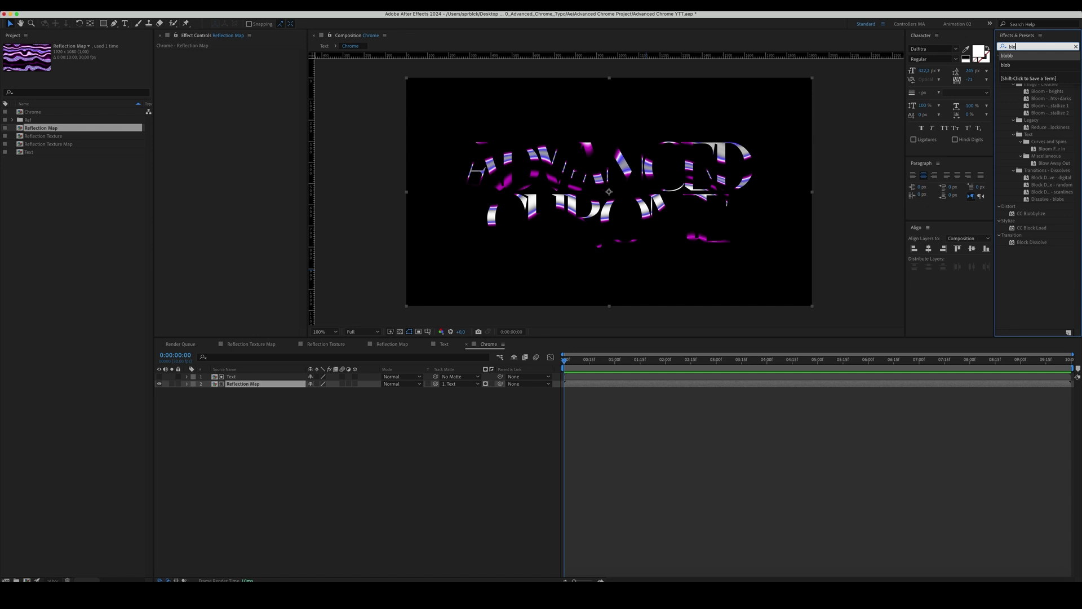
{"action": "type", "text": "bb"}
{"action": "double_click", "coordinate": [1028, 63]}
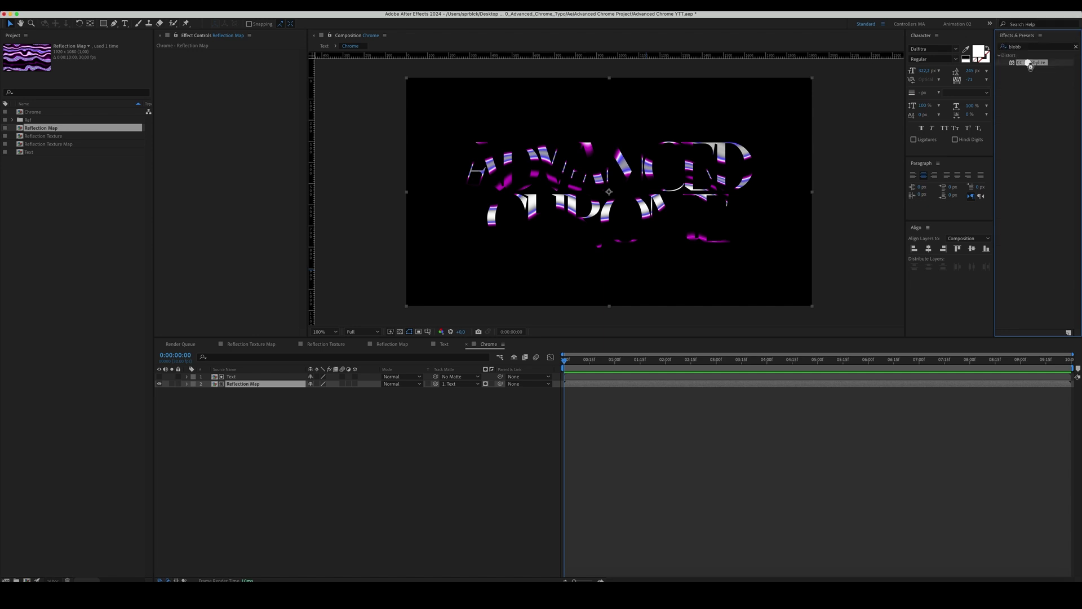
Set CC Blobbylize's Blob Layer to Text, Softness 10 and Cut Away 20
{"action": "left_click", "coordinate": [166, 61]}
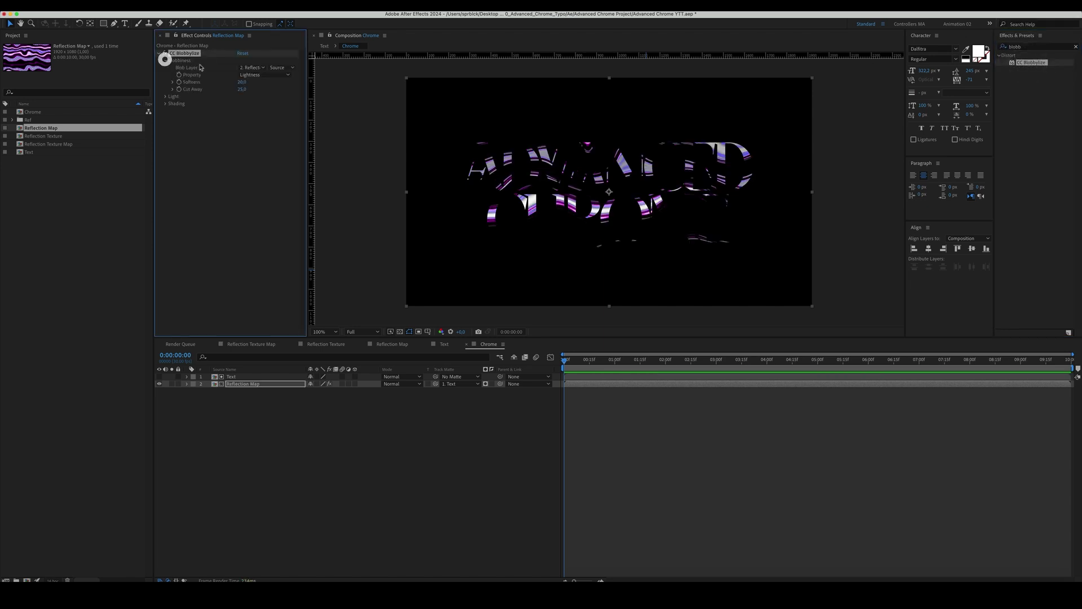
{"action": "left_click", "coordinate": [251, 68]}
{"action": "left_click", "coordinate": [258, 91]}
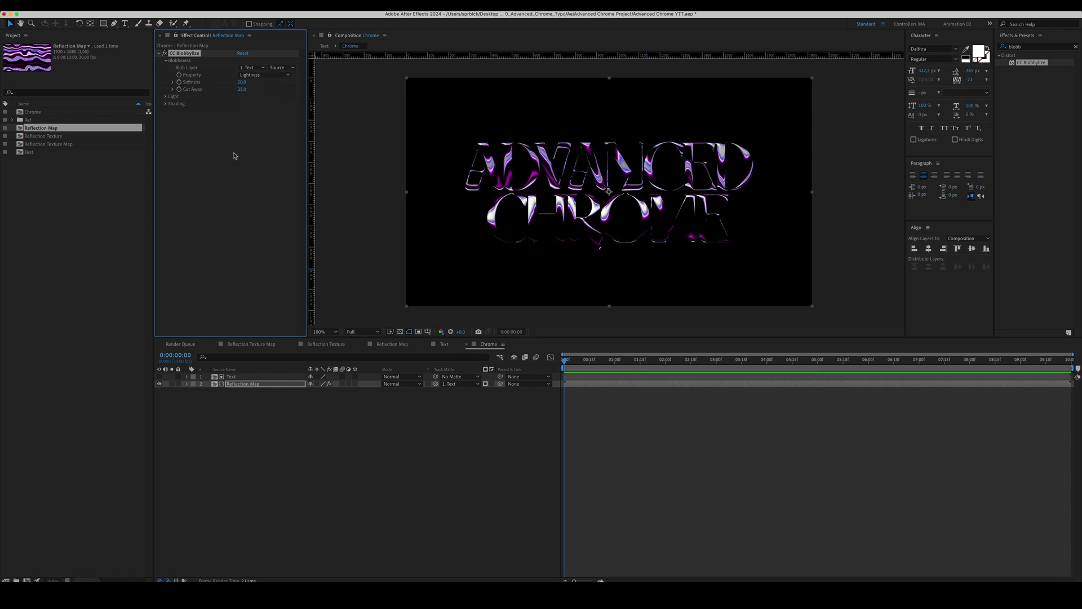
{"action": "left_click", "coordinate": [234, 154]}
{"action": "left_click", "coordinate": [242, 83]}
{"action": "type", "text": "10"}
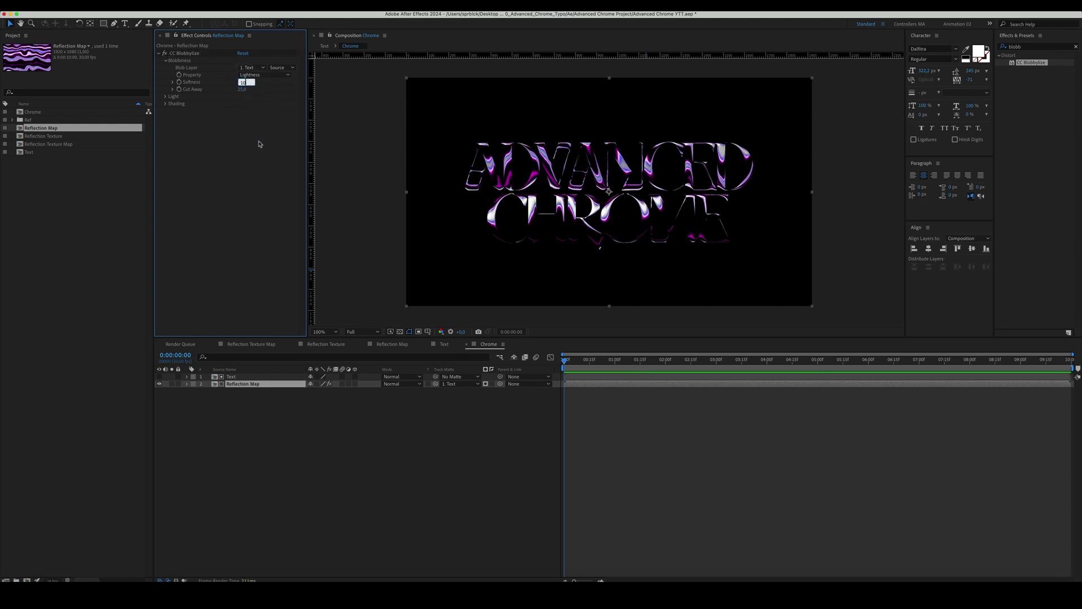
{"action": "left_click", "coordinate": [258, 140]}
{"action": "left_click", "coordinate": [242, 89]}
{"action": "type", "text": "20"}
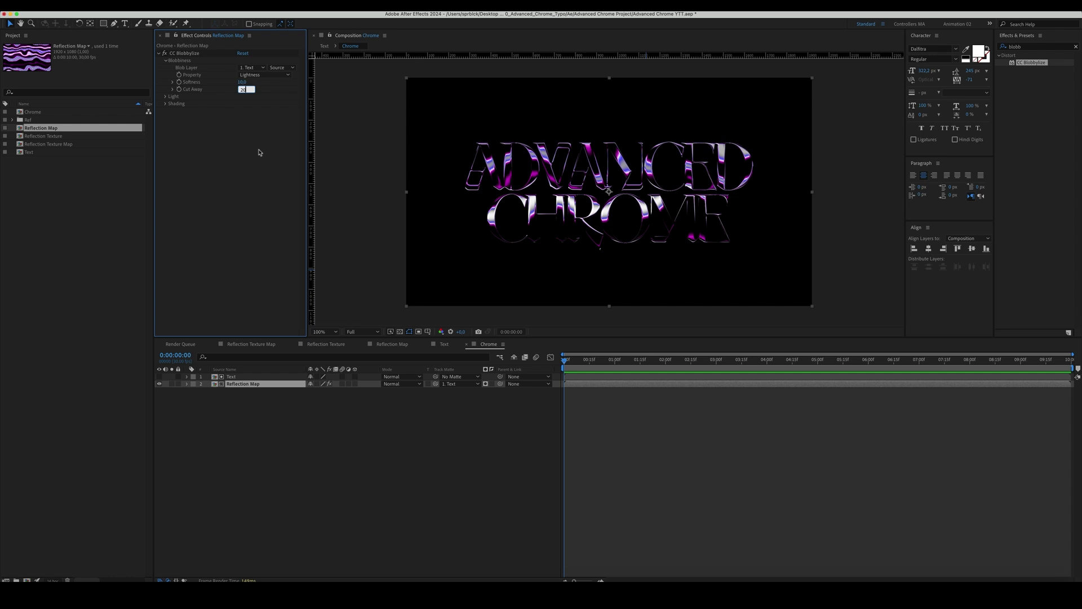
{"action": "left_click", "coordinate": [259, 151]}
{"action": "left_click", "coordinate": [285, 478]}
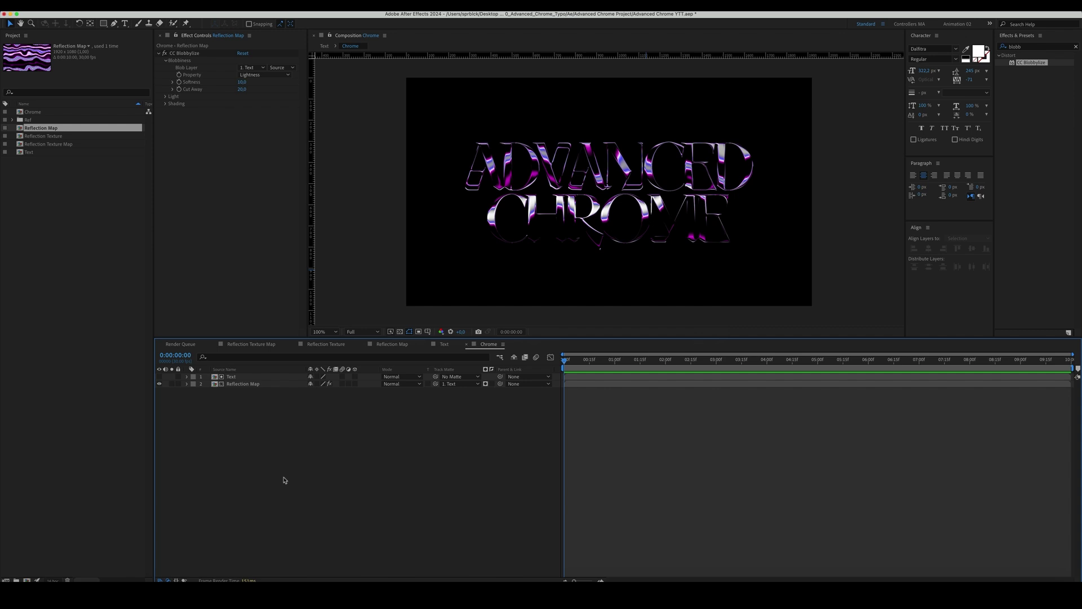
Add a new adjustment layer named 'Effects' to the Chrome comp
{"action": "right_click", "coordinate": [284, 479]}
{"action": "mouse_move", "coordinate": [288, 474]}
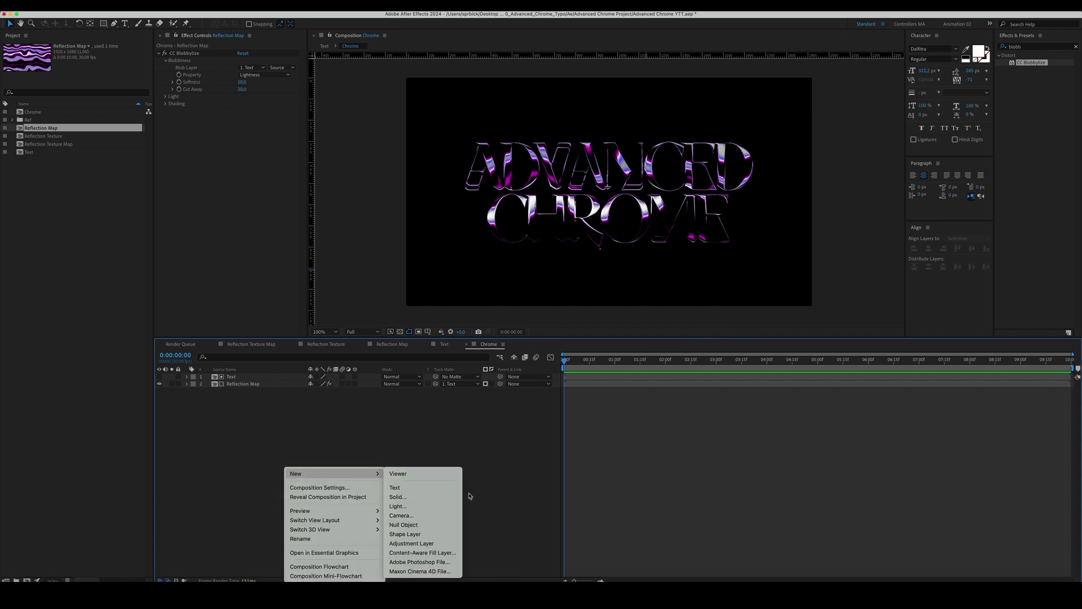
{"action": "left_click", "coordinate": [438, 543]}
{"action": "key", "text": "Return"}
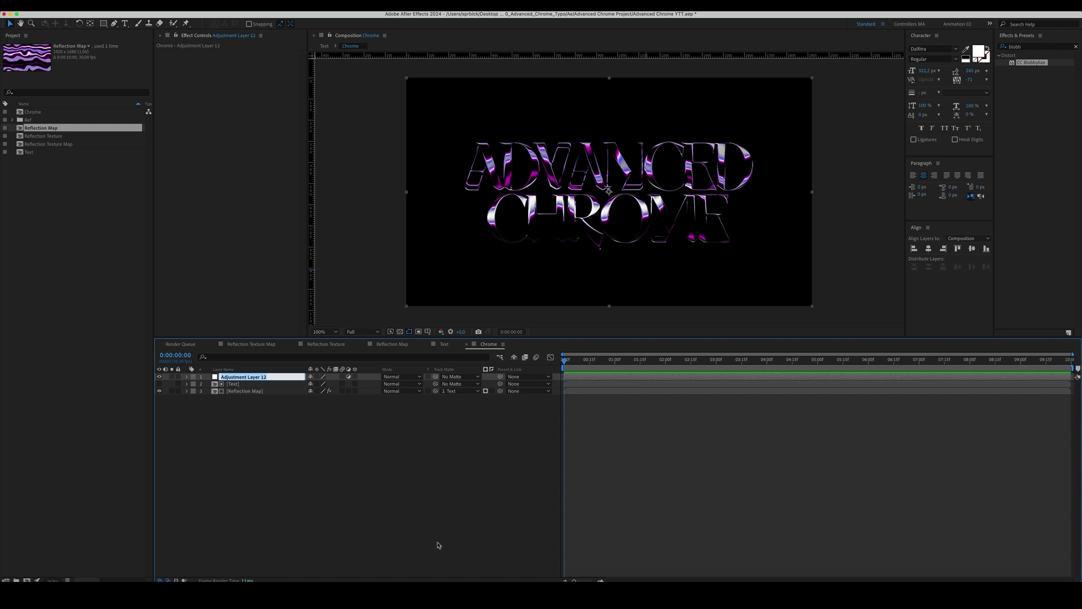
{"action": "type", "text": "Effects"}
{"action": "key", "text": "Return"}
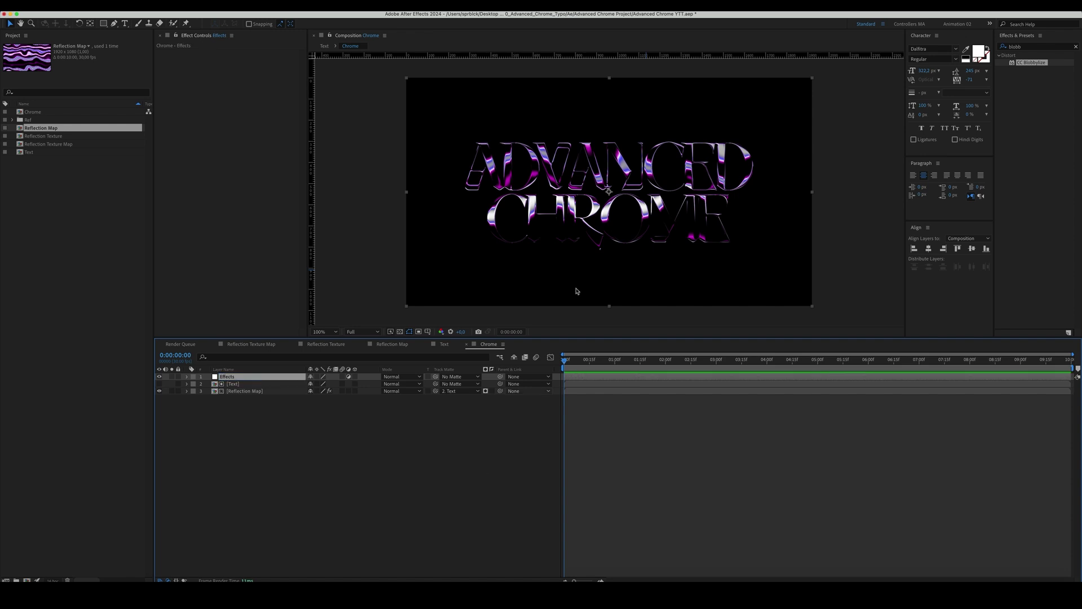
Apply Curves to the Effects layer and bow the curve upward to brighten the chrome
{"action": "double_click", "coordinate": [1026, 47]}
{"action": "type", "text": "curves"}
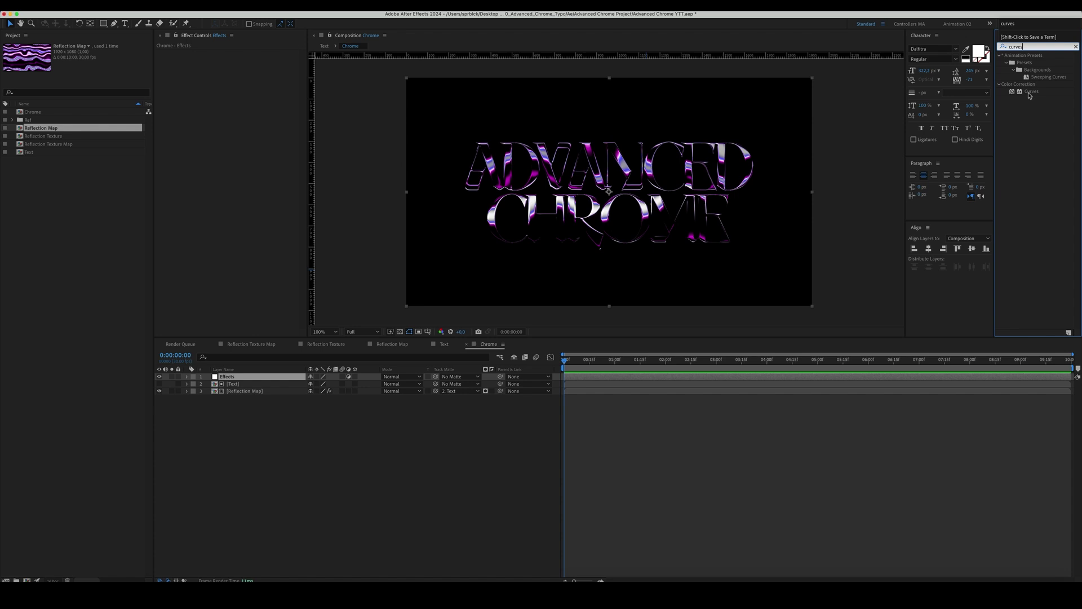
{"action": "double_click", "coordinate": [1029, 95]}
{"action": "left_click_drag", "start_coordinate": [232, 131], "coordinate": [228, 105]}
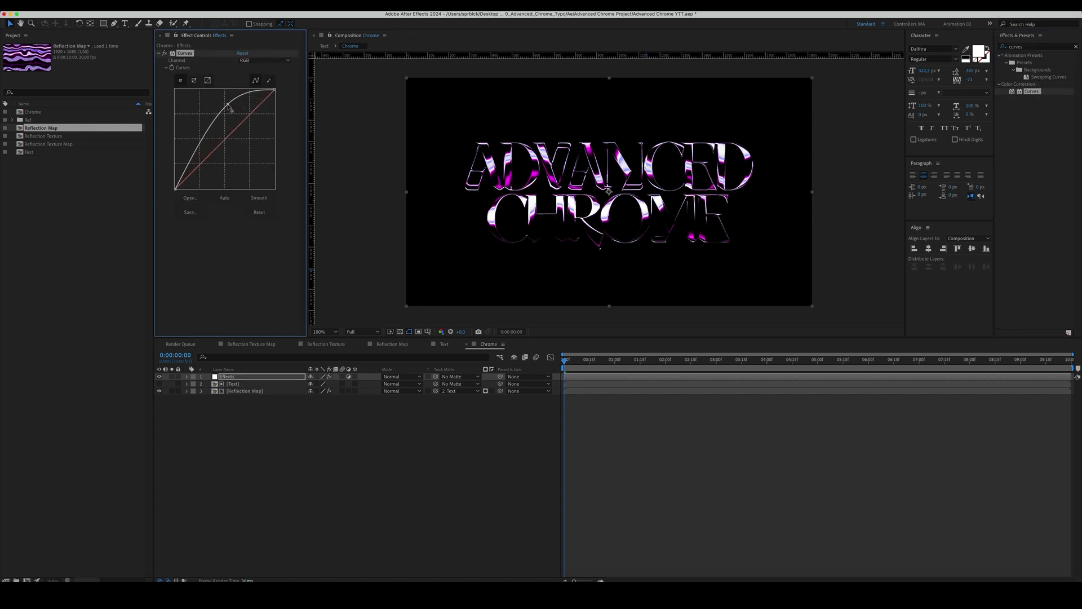
{"action": "left_click", "coordinate": [375, 441]}
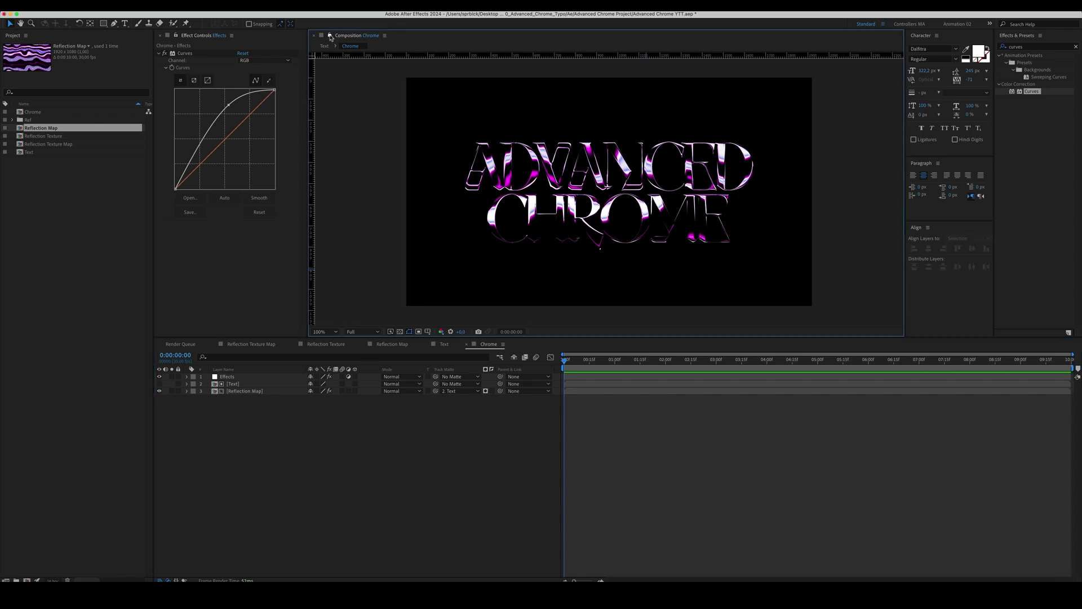
Open a second viewer showing the Reflection Texture Map beside the Chrome comp
{"action": "left_click", "coordinate": [365, 35]}
{"action": "left_click", "coordinate": [371, 42]}
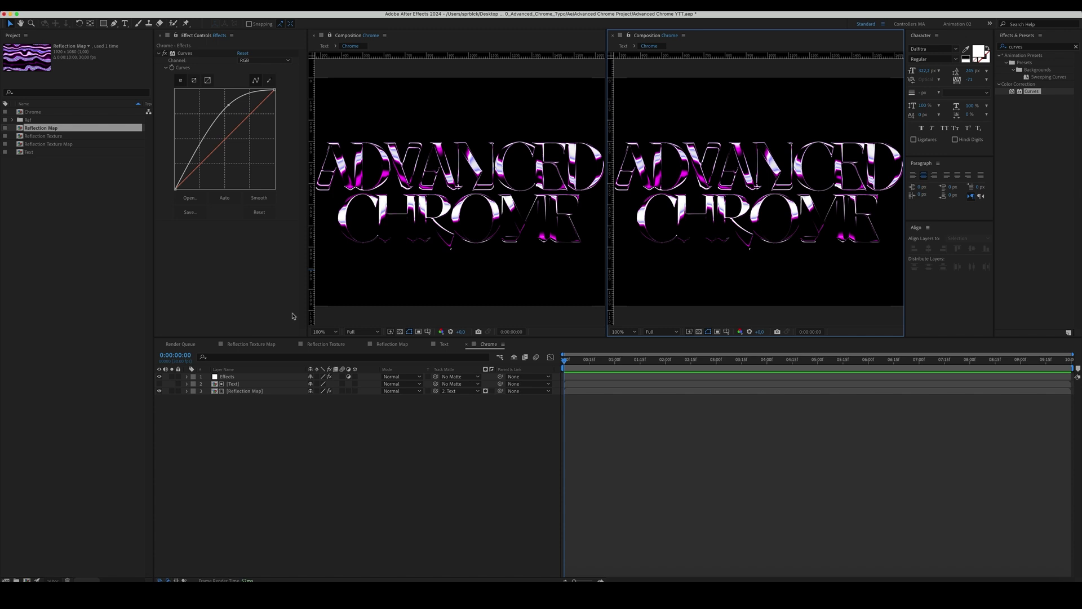
{"action": "left_click", "coordinate": [258, 345]}
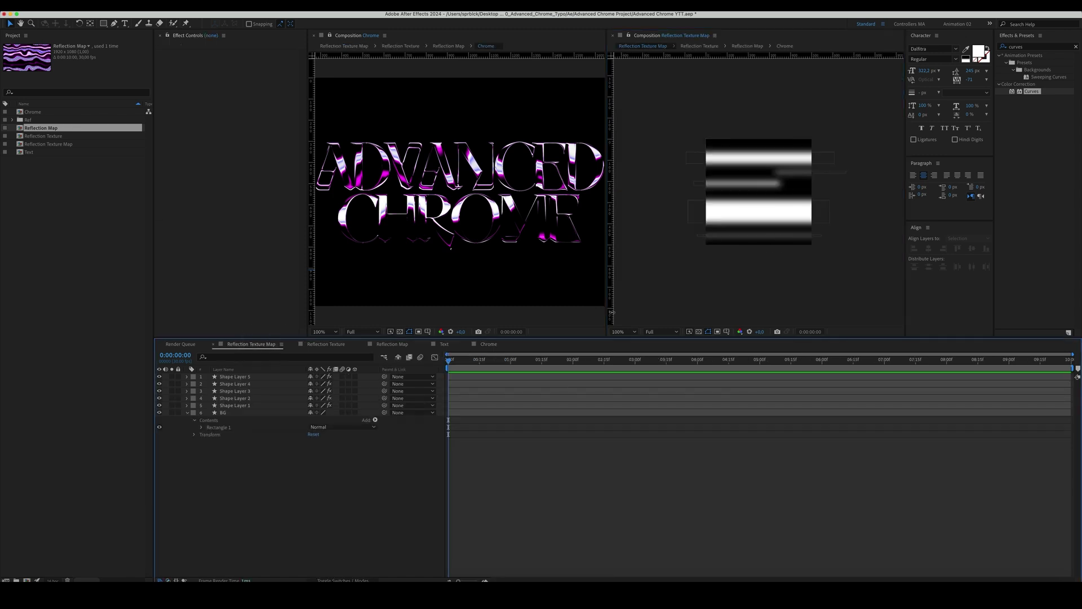
{"action": "left_click_drag", "start_coordinate": [607, 312], "coordinate": [659, 310]}
{"action": "left_click", "coordinate": [848, 261]}
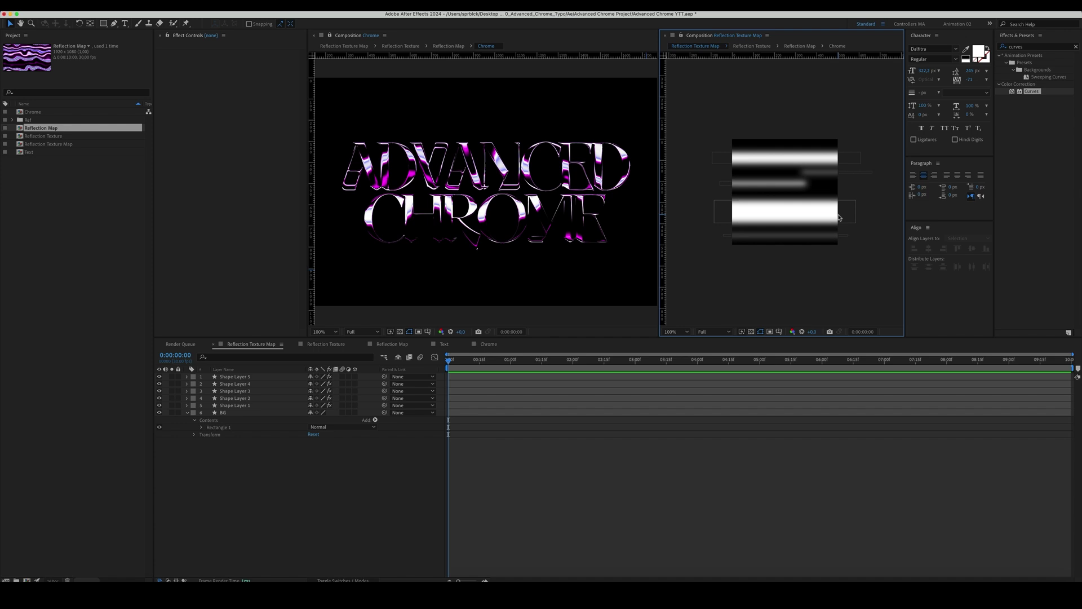
Reposition a white texture bar and duplicate it as a thinner copy
{"action": "left_click_drag", "start_coordinate": [839, 217], "coordinate": [785, 208]}
{"action": "left_click", "coordinate": [865, 212]}
{"action": "left_click", "coordinate": [840, 244]}
{"action": "key", "text": "ctrl+d"}
{"action": "left_click", "coordinate": [785, 209]}
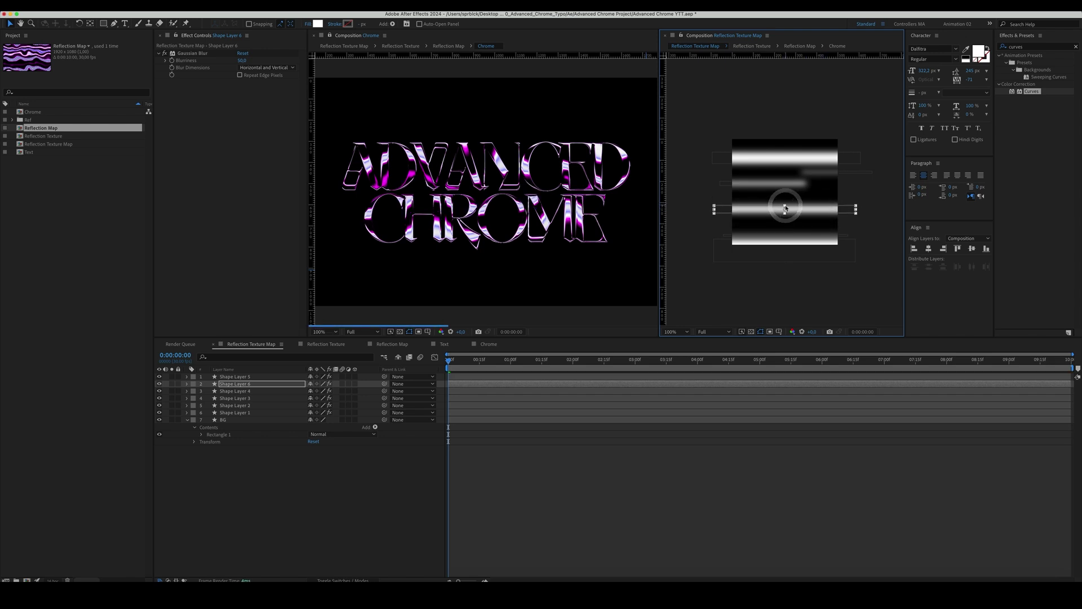
{"action": "left_click", "coordinate": [860, 295]}
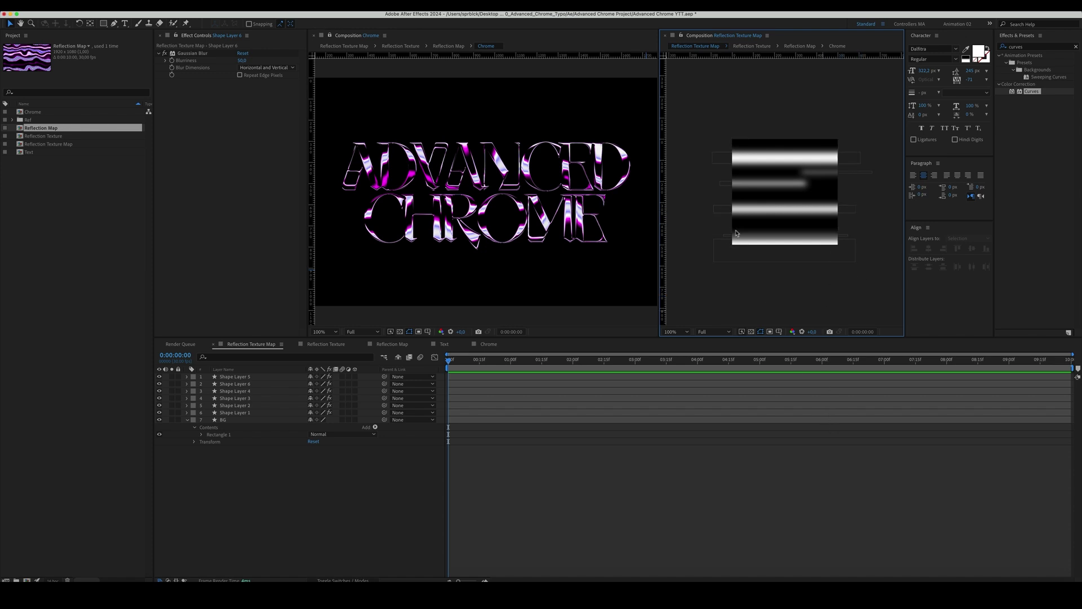
Close the extra viewer and display the Reflection Texture Map composition
{"action": "left_click", "coordinate": [664, 36]}
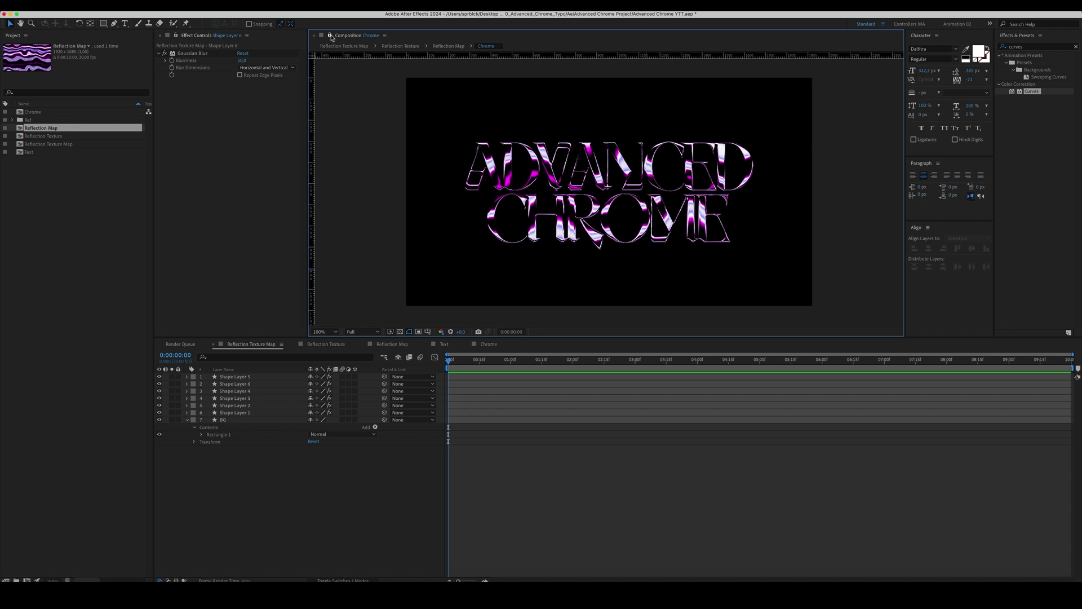
{"action": "left_click", "coordinate": [330, 35]}
{"action": "left_click", "coordinate": [334, 94]}
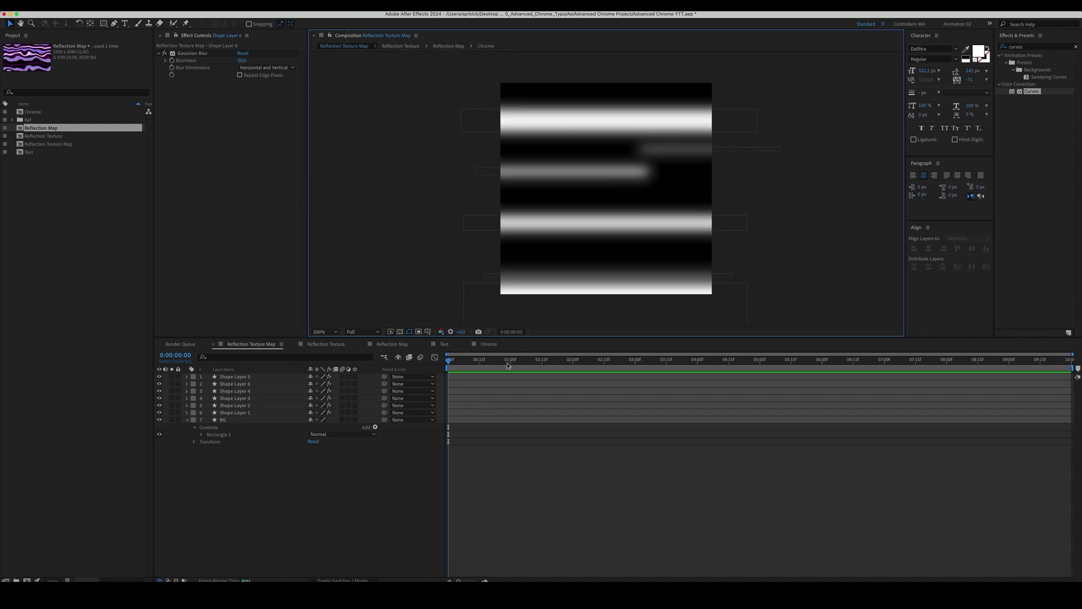
Nest the Chrome comp in a new composition named 'Chrome Effect'
{"action": "left_click", "coordinate": [486, 345]}
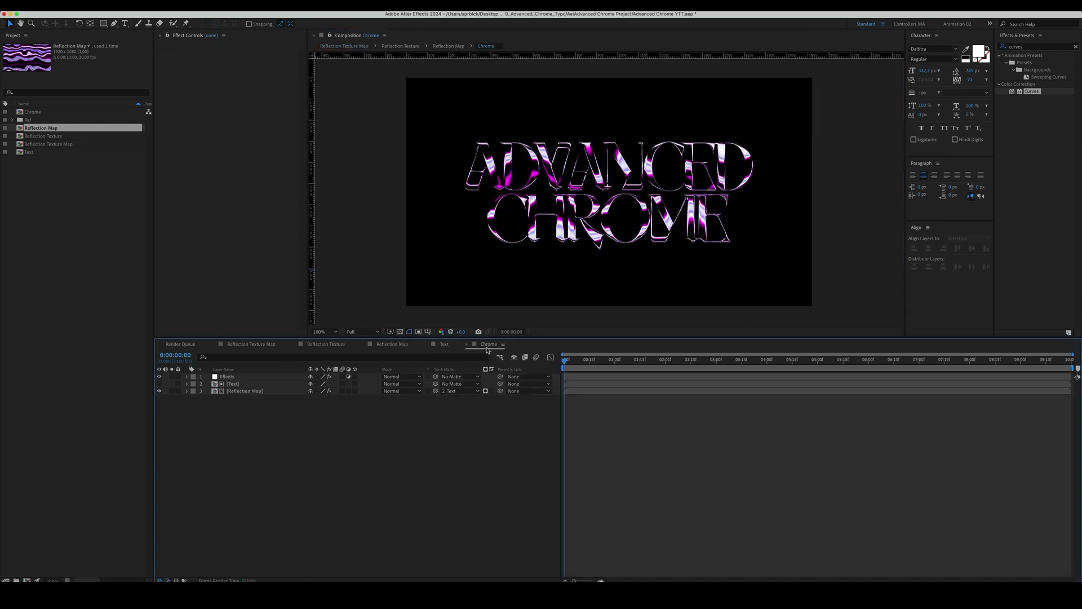
{"action": "left_click", "coordinate": [502, 526]}
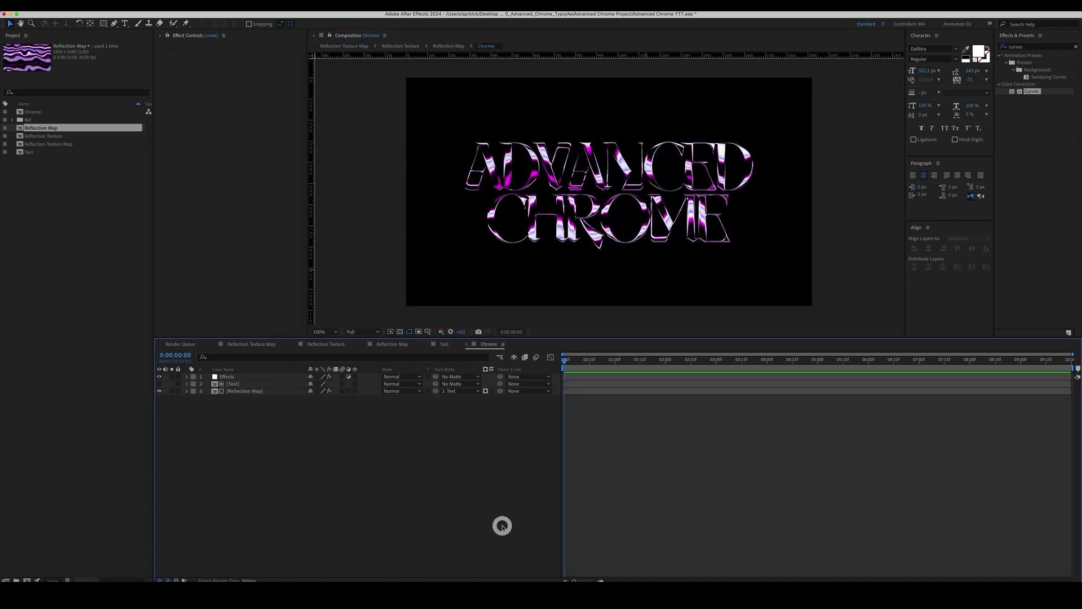
{"action": "left_click", "coordinate": [467, 461]}
{"action": "left_click", "coordinate": [93, 209]}
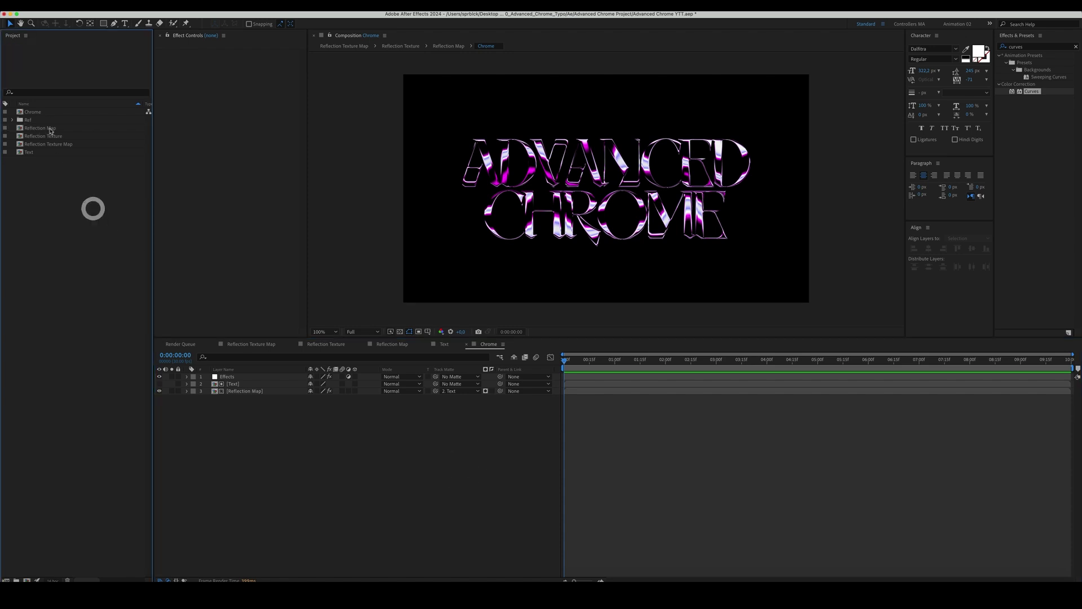
{"action": "left_click_drag", "start_coordinate": [35, 112], "coordinate": [71, 483]}
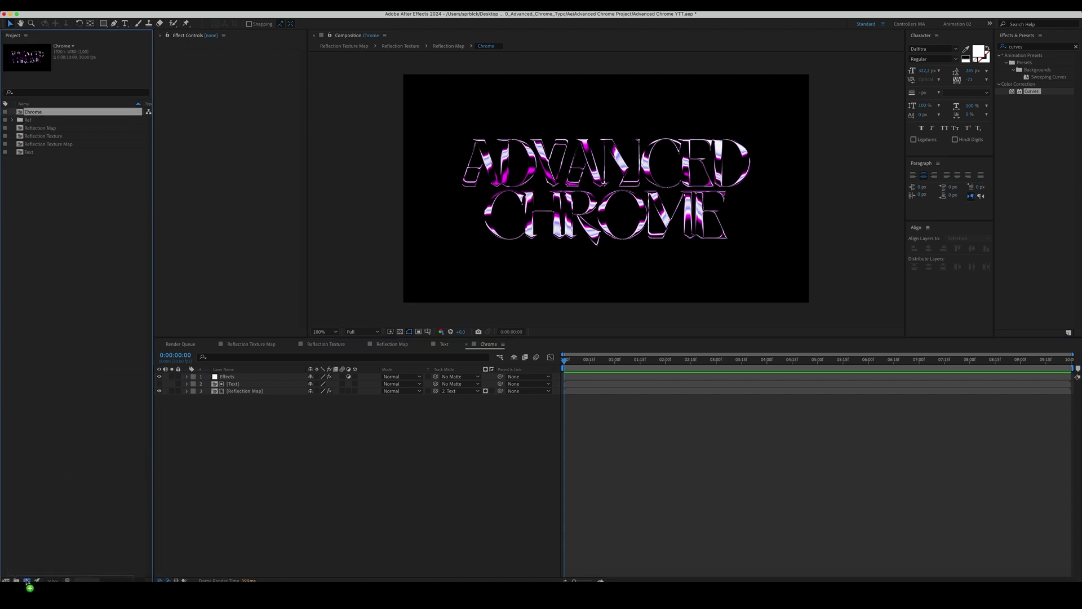
{"action": "left_click_drag", "start_coordinate": [26, 582], "coordinate": [26, 581]}
{"action": "left_click", "coordinate": [256, 476]}
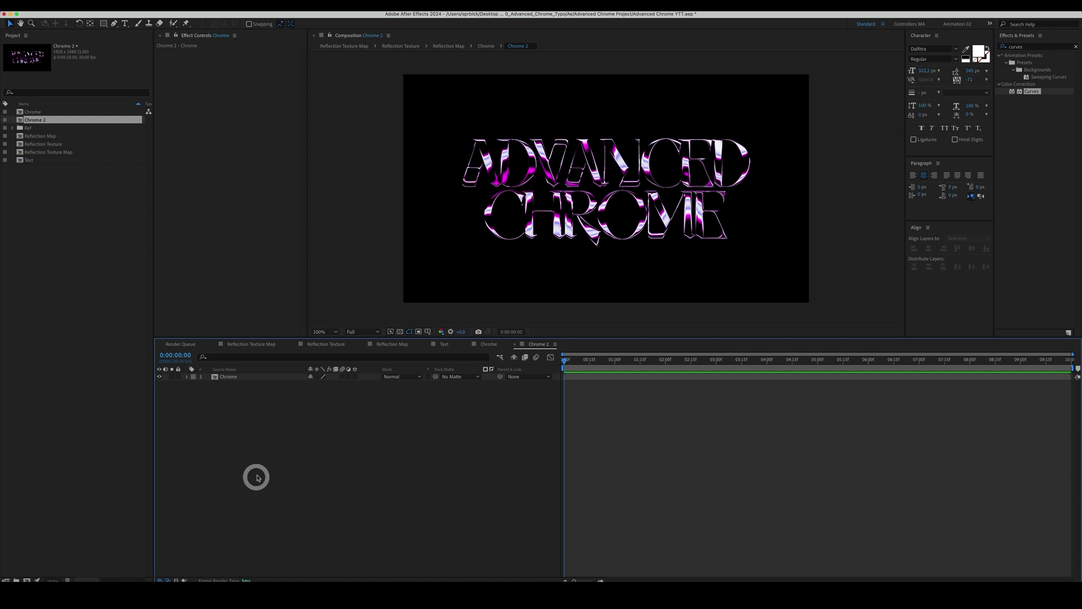
{"action": "key", "text": "super+k"}
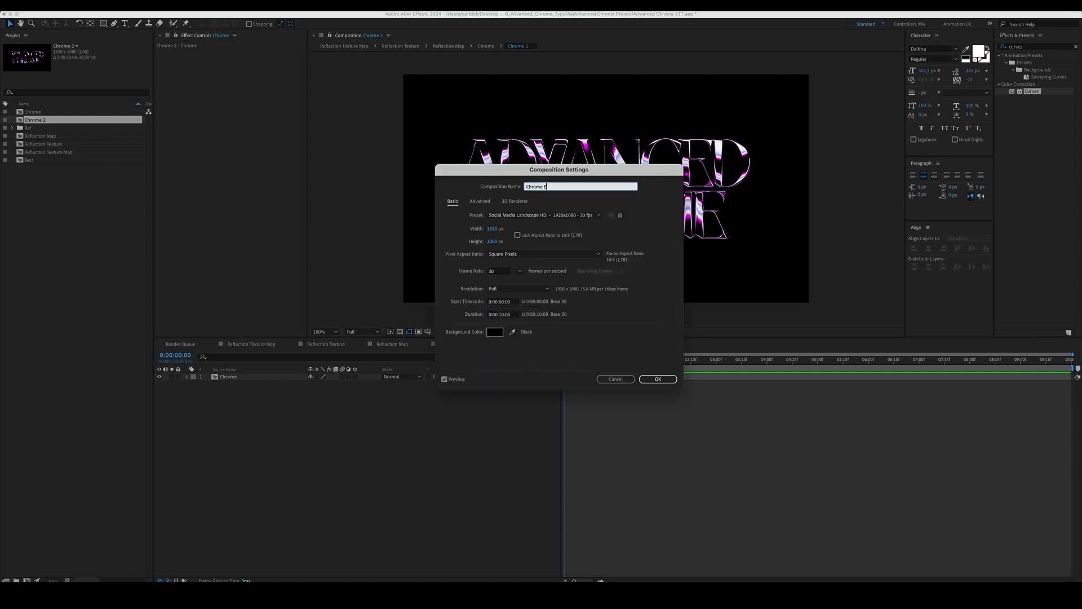
{"action": "type", "text": "Chrome Effect"}
{"action": "key", "text": "Return"}
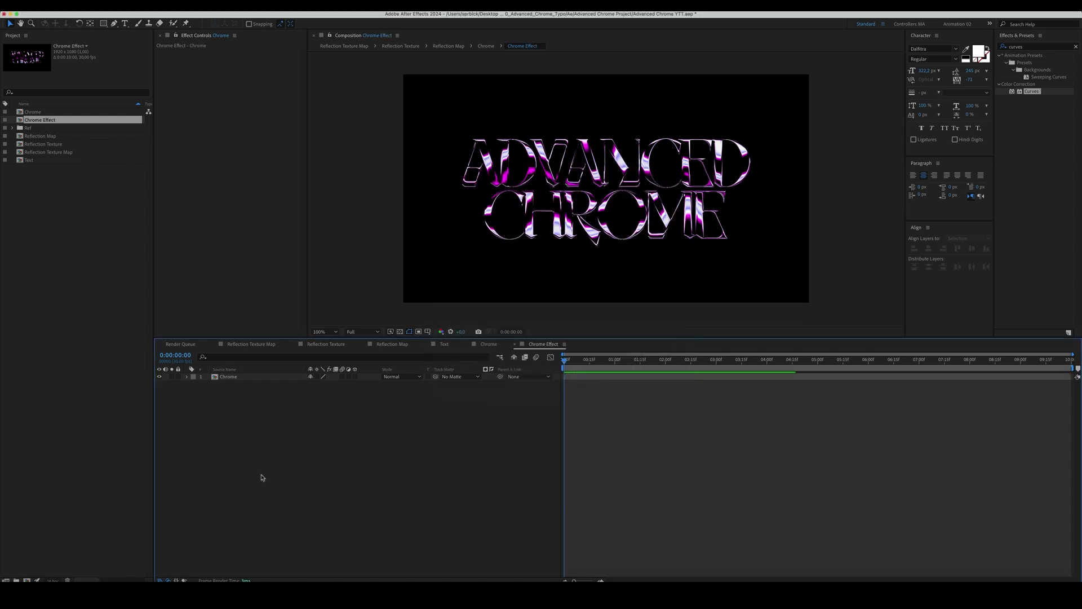
Add a full-frame rectangle layer below the Chrome layer as the BG background
{"action": "left_click", "coordinate": [103, 24]}
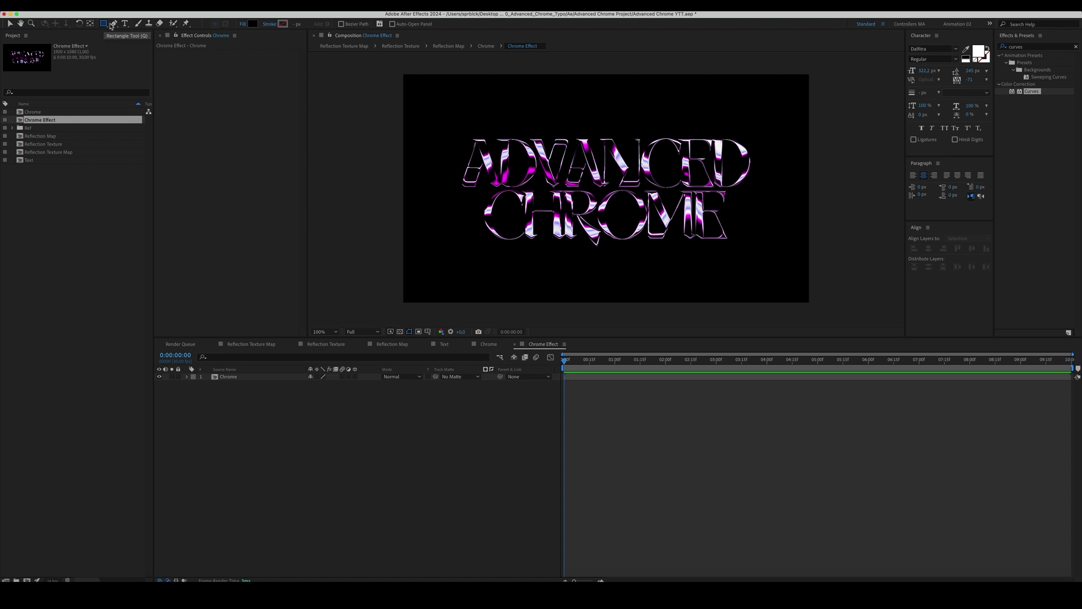
{"action": "double_click", "coordinate": [104, 25]}
{"action": "key", "text": "super+bracketleft"}
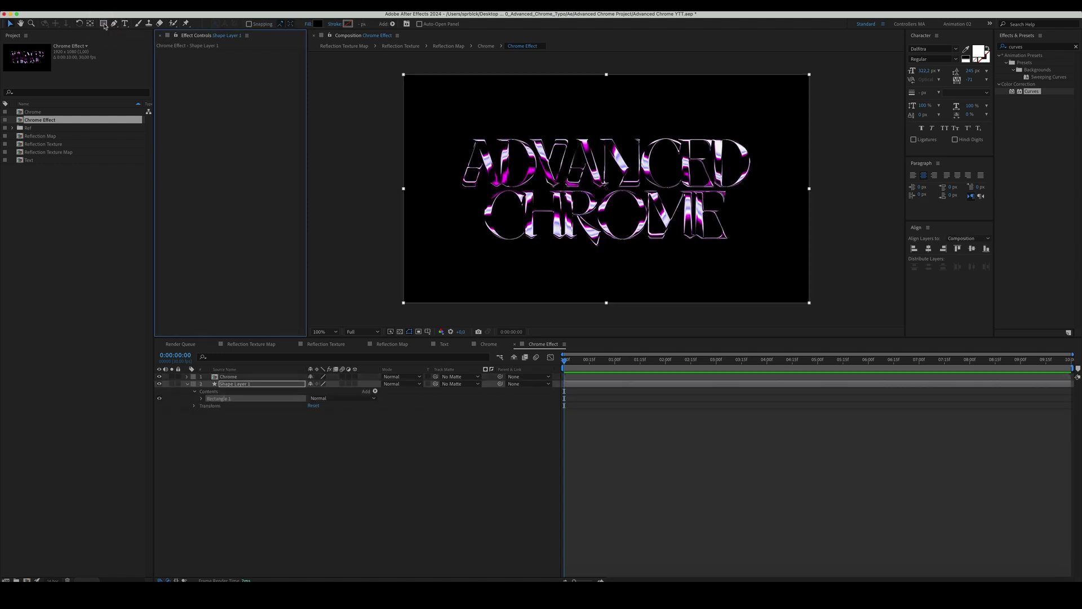
{"action": "left_click", "coordinate": [255, 384]}
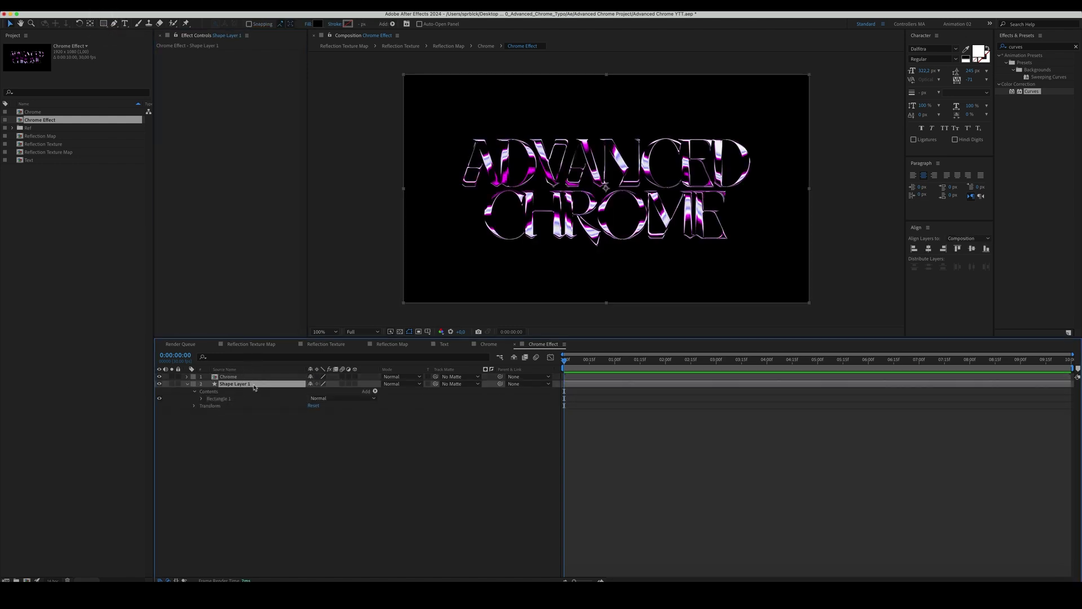
{"action": "key", "text": "Return"}
{"action": "key", "text": "Return"}
{"action": "left_click", "coordinate": [1031, 47]}
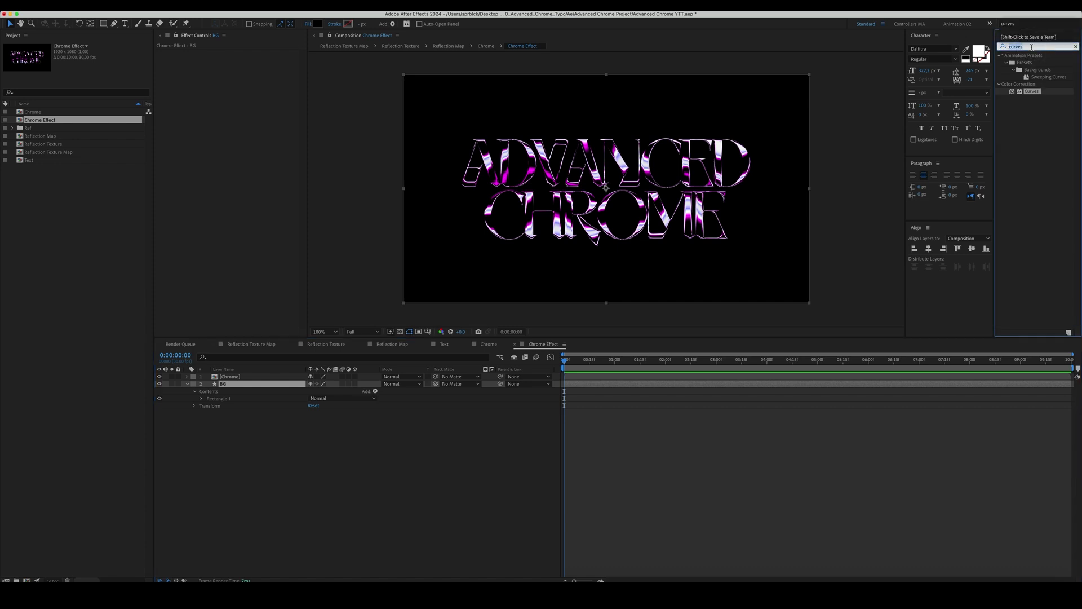
Add an adjustment layer named 'Cross Blur' carrying CC Cross Blur
{"action": "type", "text": "cross"}
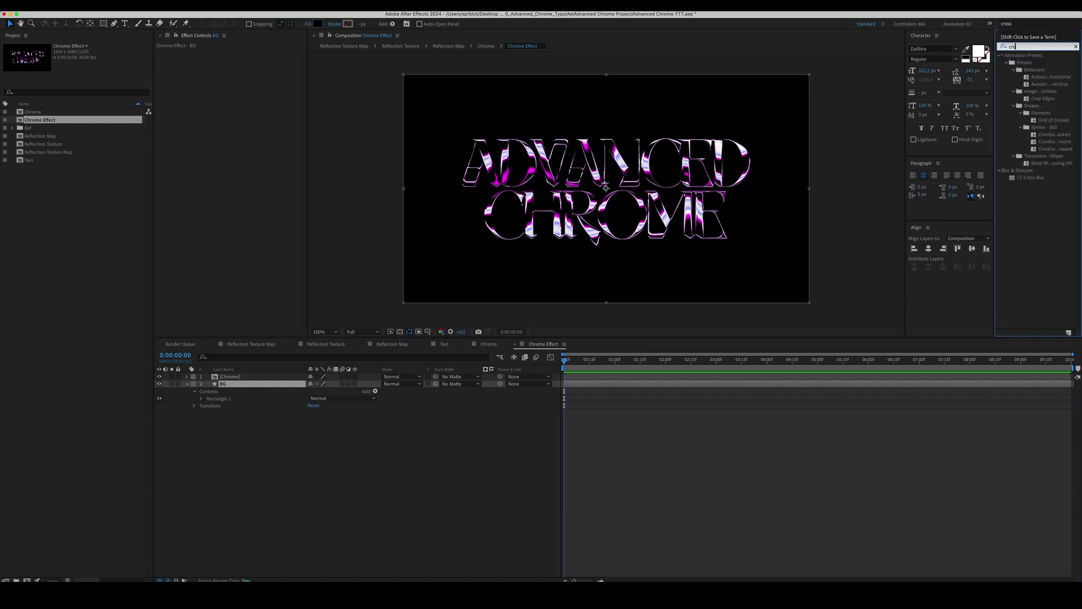
{"action": "left_click", "coordinate": [248, 564]}
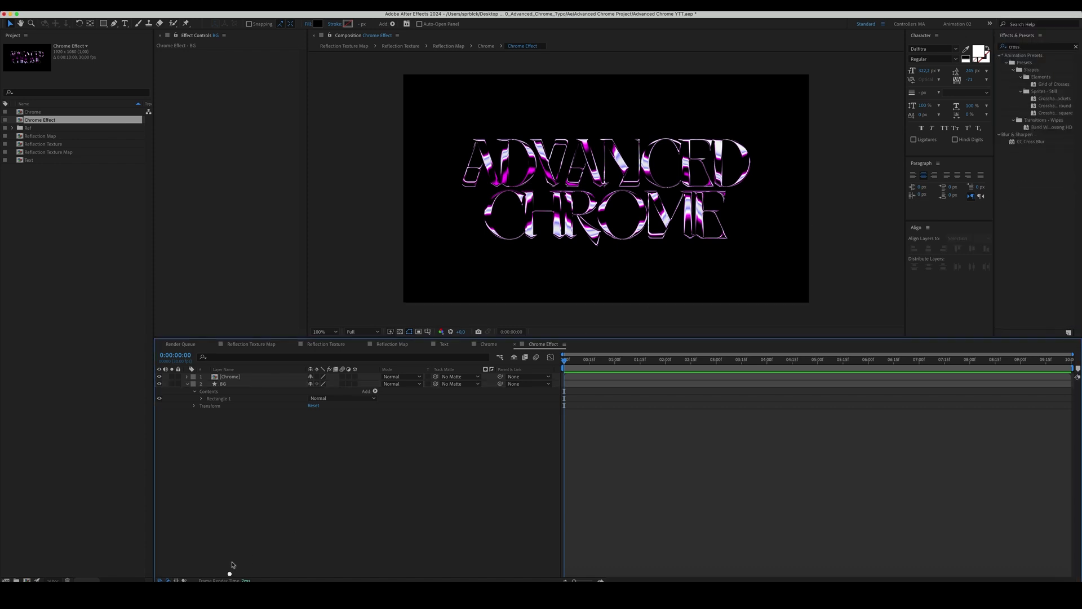
{"action": "left_click", "coordinate": [186, 383]}
{"action": "right_click", "coordinate": [232, 418]}
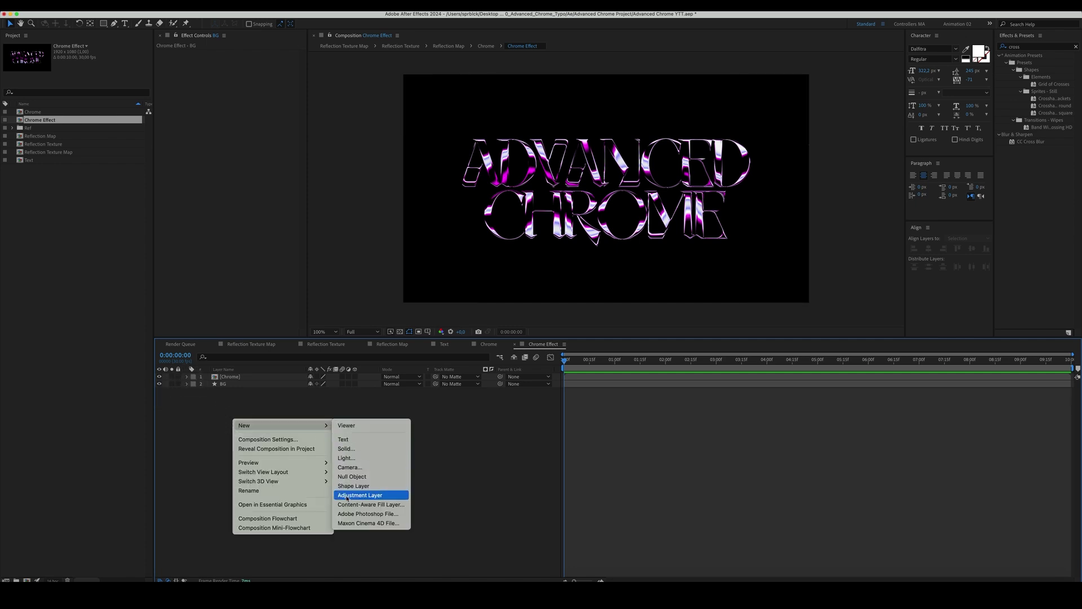
{"action": "left_click", "coordinate": [346, 496]}
{"action": "left_click_drag", "start_coordinate": [1031, 141], "coordinate": [210, 376]}
{"action": "left_click", "coordinate": [262, 377]}
{"action": "key", "text": "Return"}
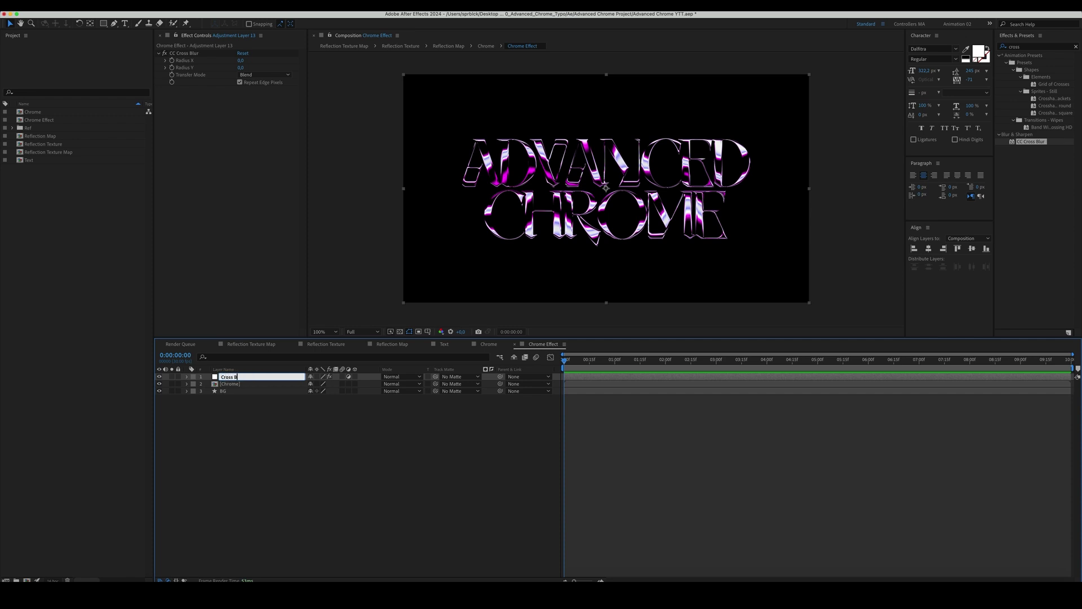
{"action": "type", "text": "Cross Blur"}
{"action": "key", "text": "Return"}
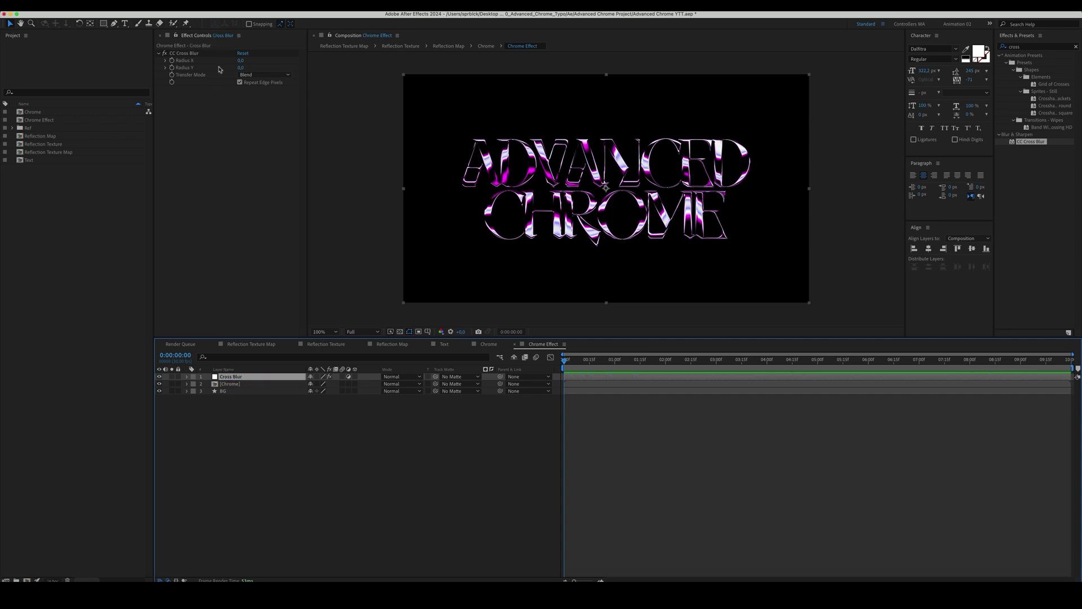
Set Radius X 190, Radius Y 210, and the Cross Blur layer's blend mode to Lighten
{"action": "left_click", "coordinate": [241, 61]}
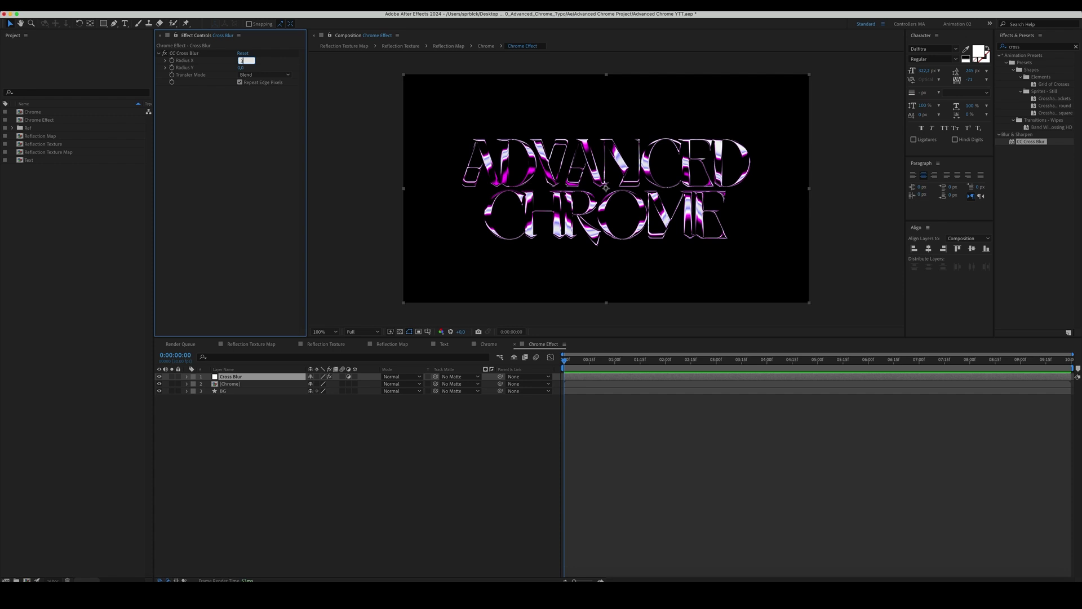
{"action": "type", "text": "190"}
{"action": "key", "text": "Tab"}
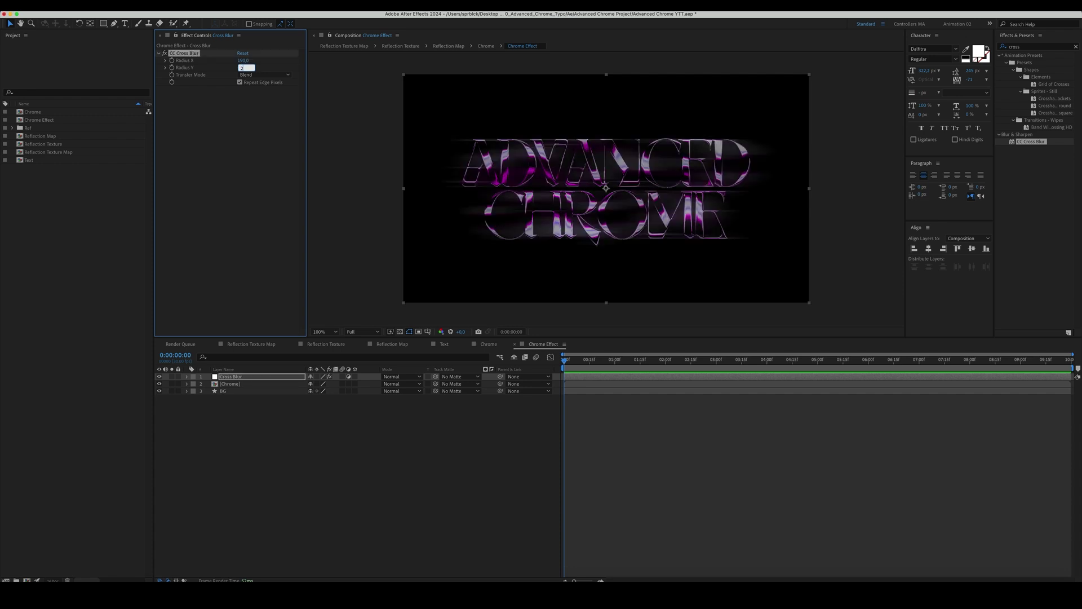
{"action": "key", "text": "Return"}
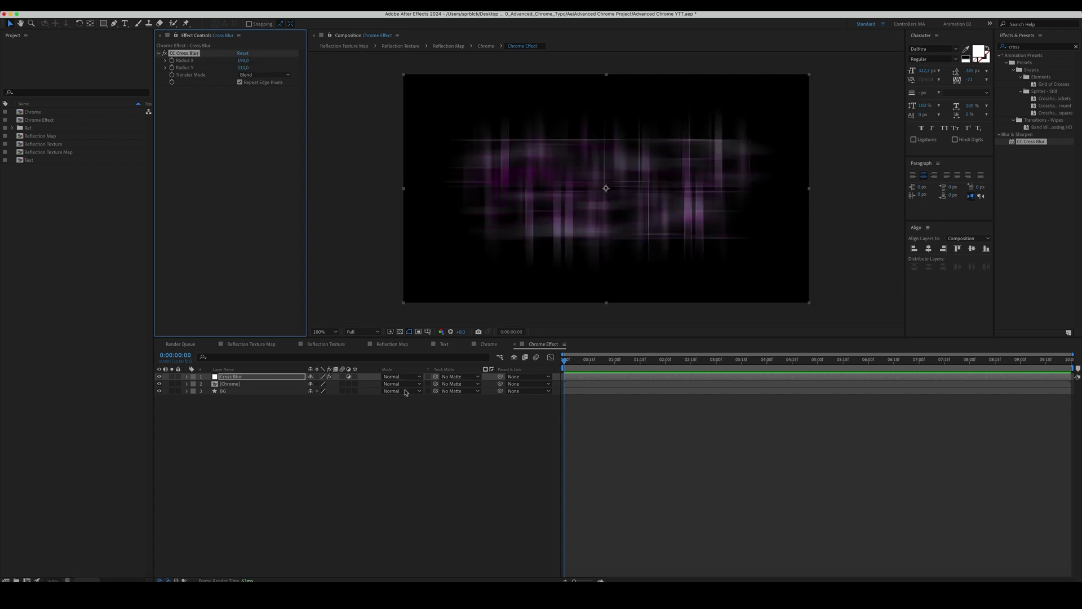
{"action": "left_click", "coordinate": [406, 392]}
{"action": "left_click", "coordinate": [397, 306]}
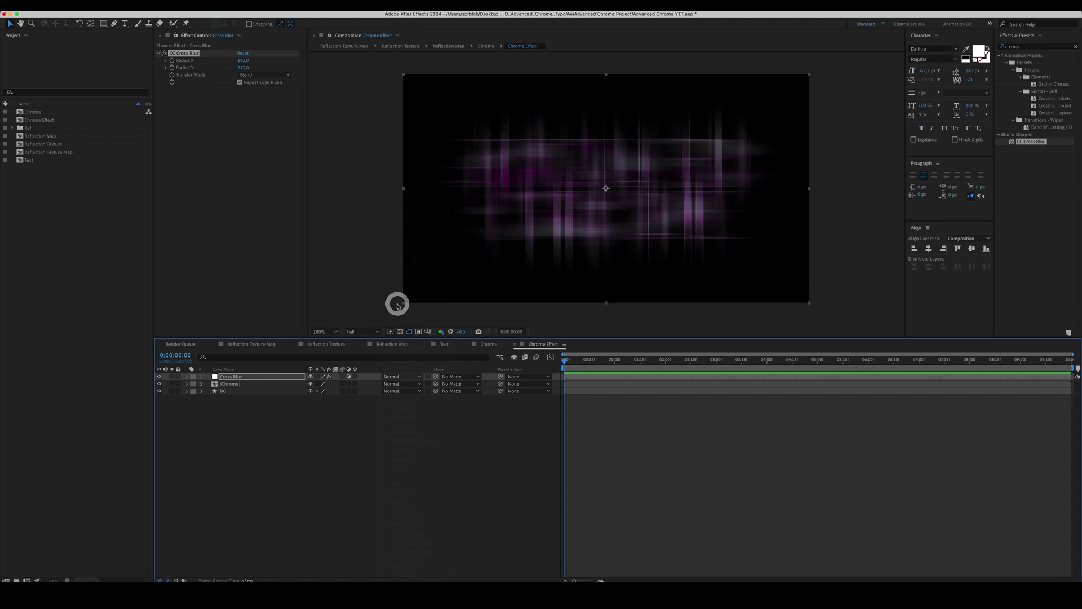
{"action": "left_click", "coordinate": [367, 452]}
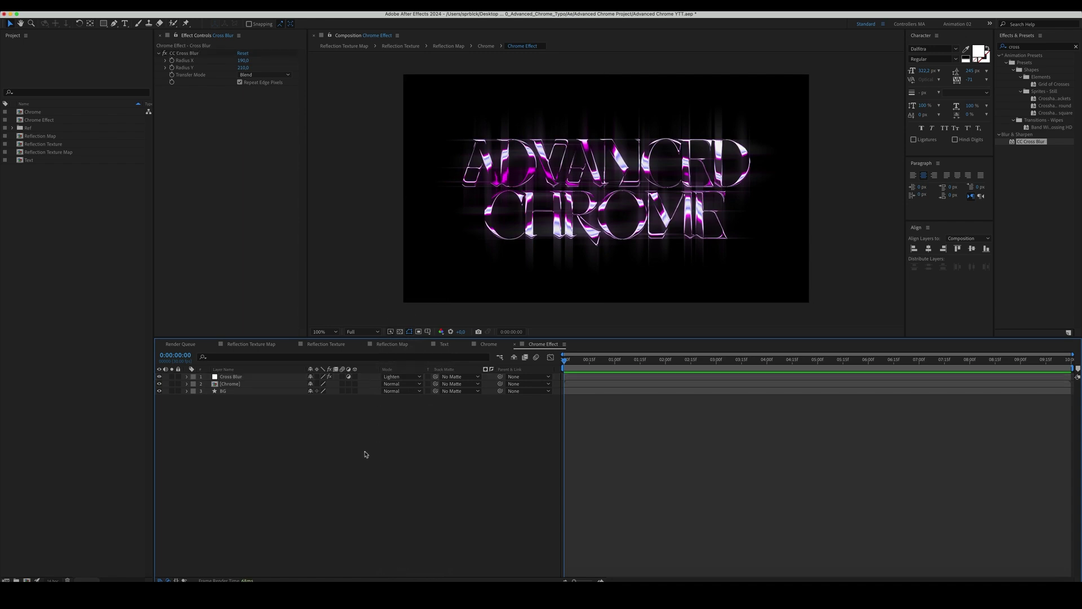
Add an adjustment layer named 'Glow' and apply the Glow effect to it
{"action": "right_click", "coordinate": [364, 453]}
{"action": "mouse_move", "coordinate": [372, 454]}
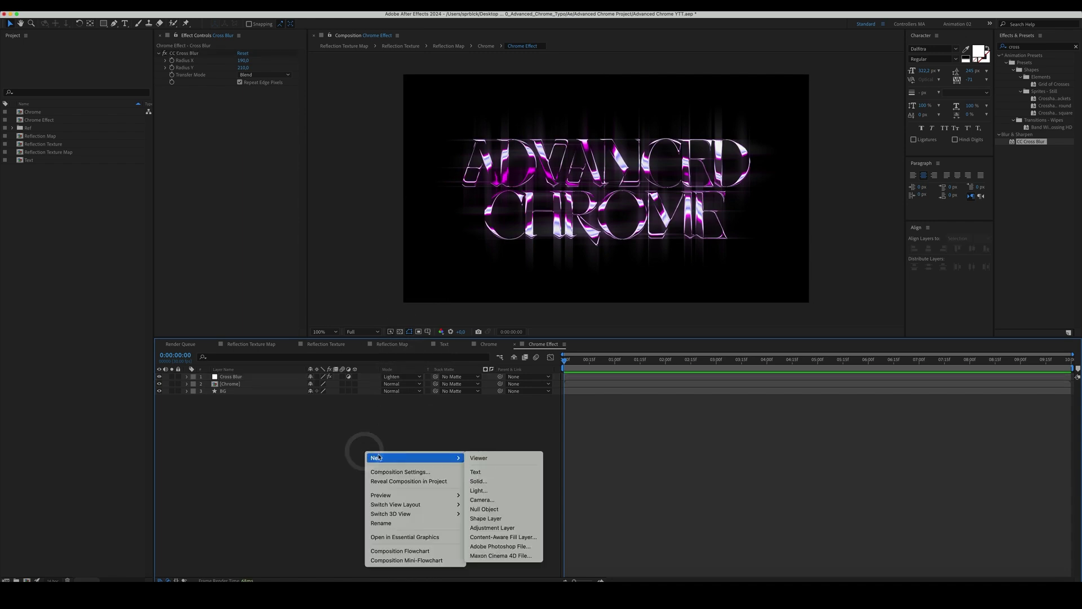
{"action": "left_click", "coordinate": [502, 528]}
{"action": "key", "text": "Return"}
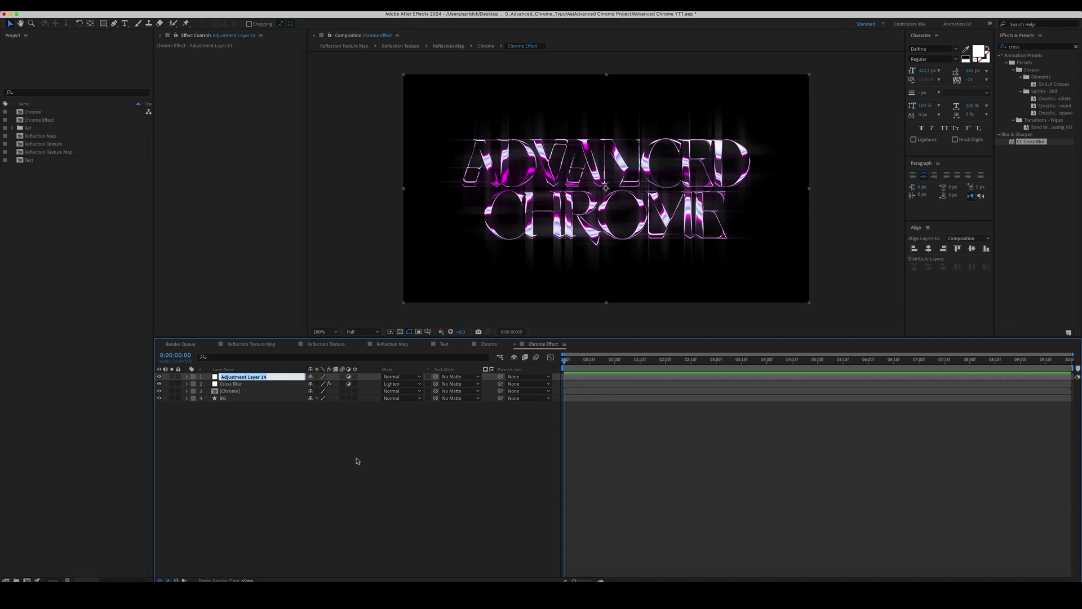
{"action": "type", "text": "Glow"}
{"action": "key", "text": "Return"}
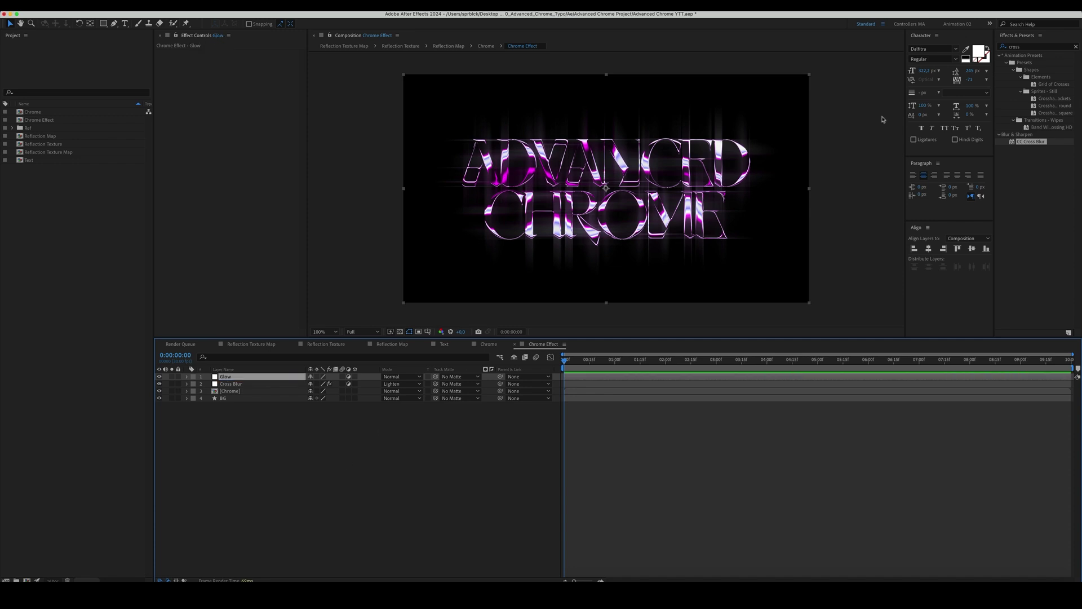
{"action": "double_click", "coordinate": [1031, 48]}
{"action": "type", "text": "glow"}
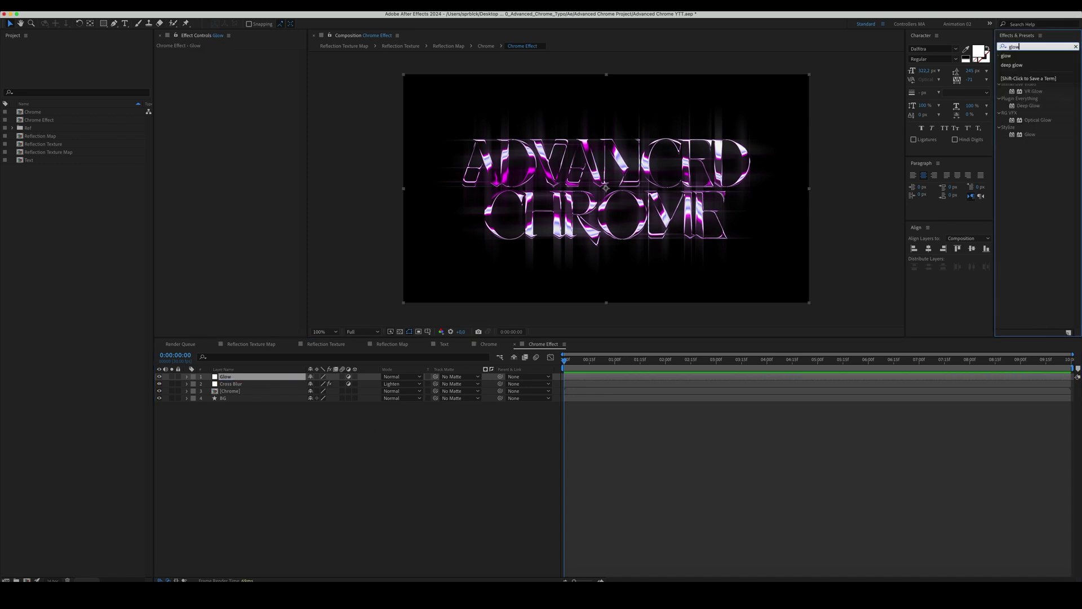
{"action": "double_click", "coordinate": [1029, 134]}
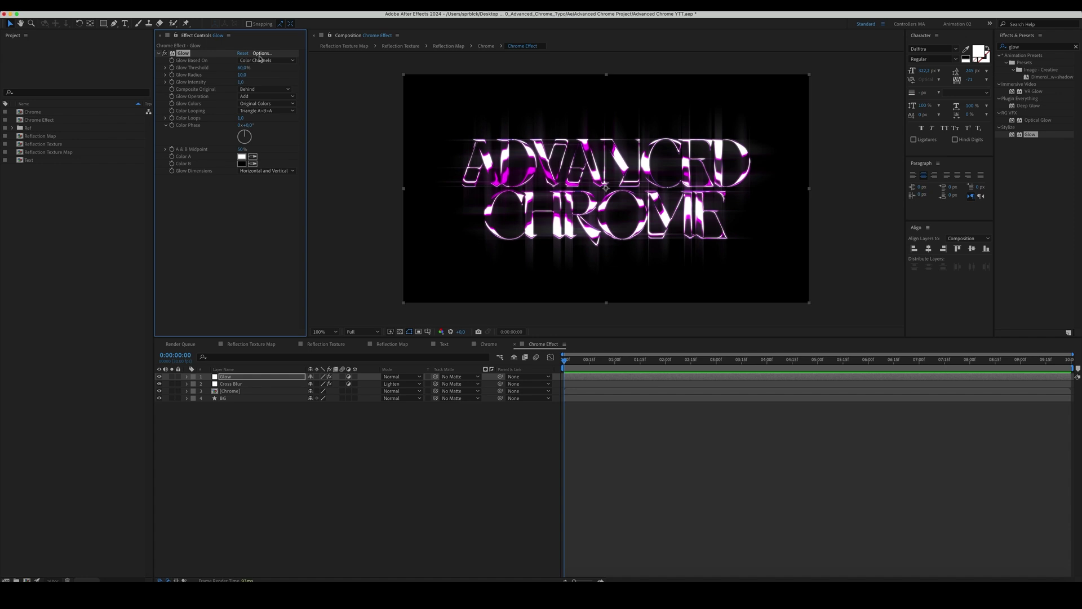
Set the Glow threshold to 75, radius 20 and intensity 0.6
{"action": "left_click", "coordinate": [241, 67]}
{"action": "type", "text": "75"}
{"action": "left_click", "coordinate": [241, 75]}
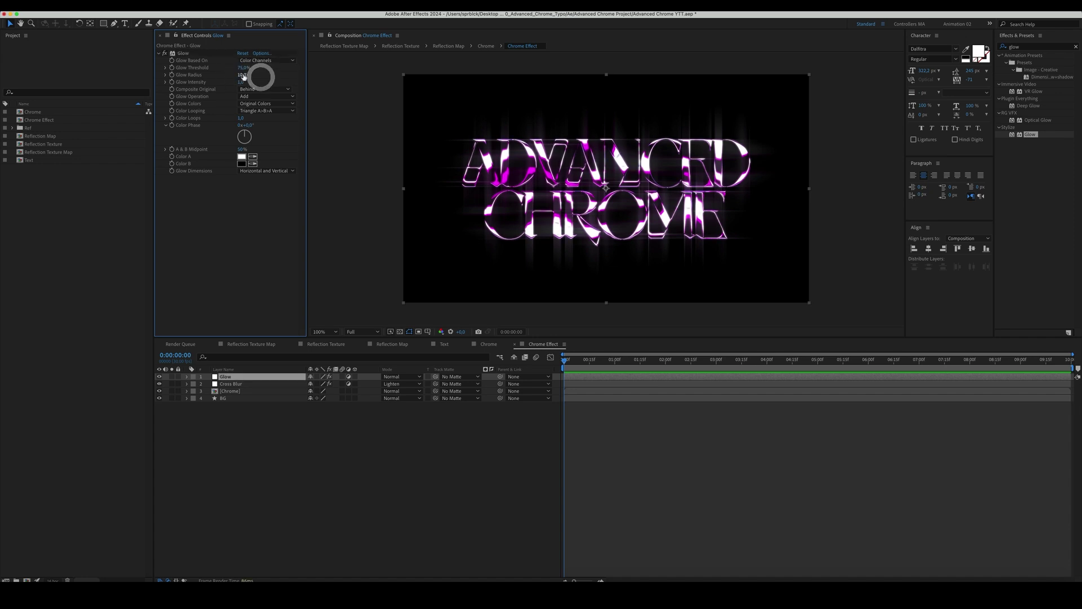
{"action": "type", "text": "20"}
{"action": "left_click", "coordinate": [240, 82]}
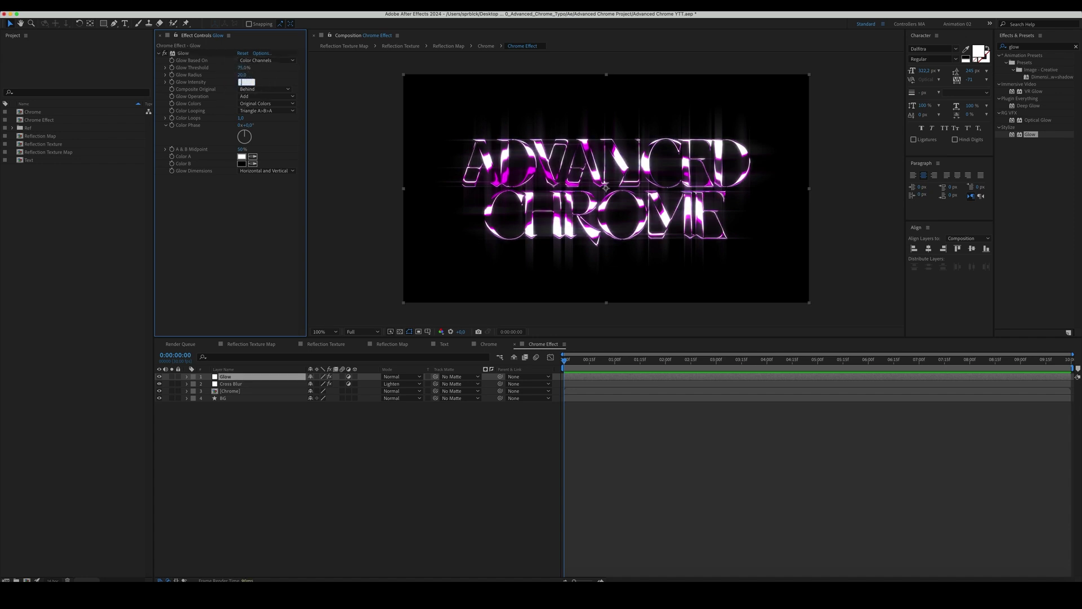
{"action": "type", "text": ",6"}
{"action": "left_click", "coordinate": [244, 211]}
Duplicate the glow into Glow 2 (radius 60) and Glow 3 (radius 100, intensity 0.4)
{"action": "left_click", "coordinate": [187, 52]}
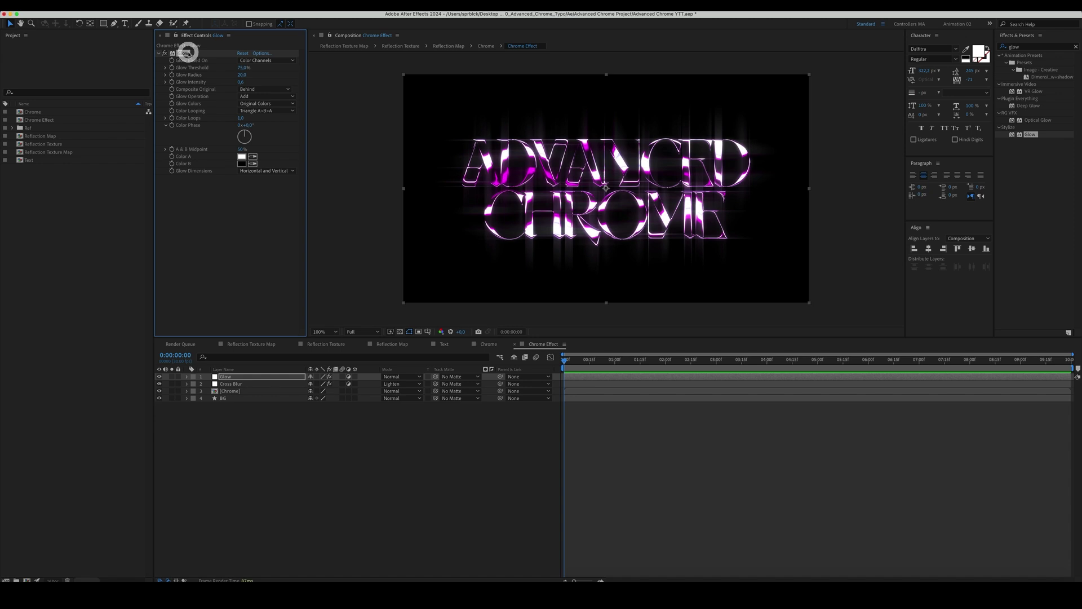
{"action": "key", "text": "super+d"}
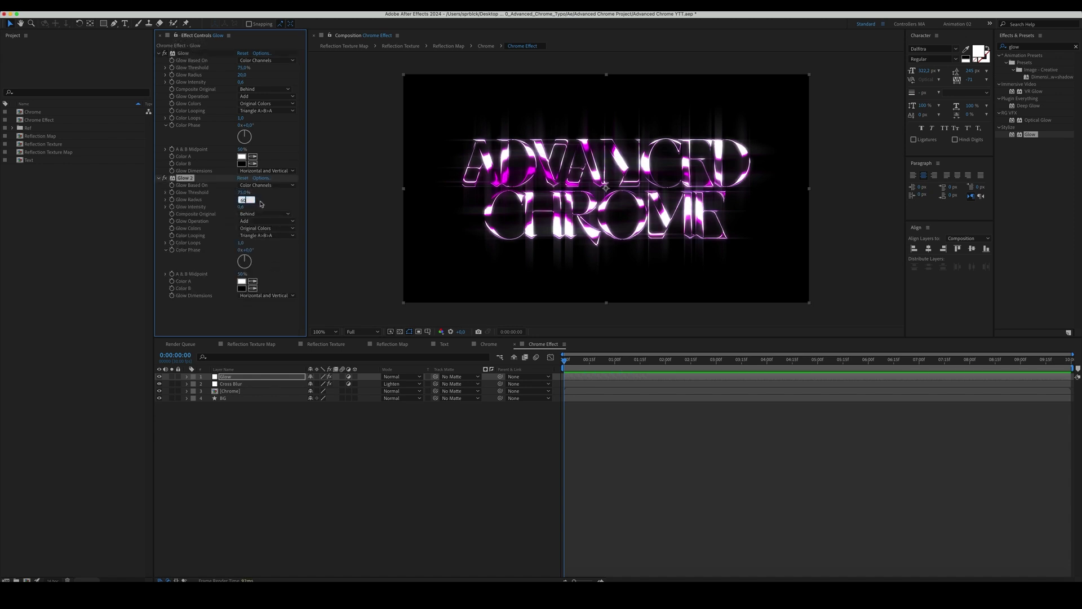
{"action": "left_click_drag", "start_coordinate": [243, 200], "coordinate": [261, 199]}
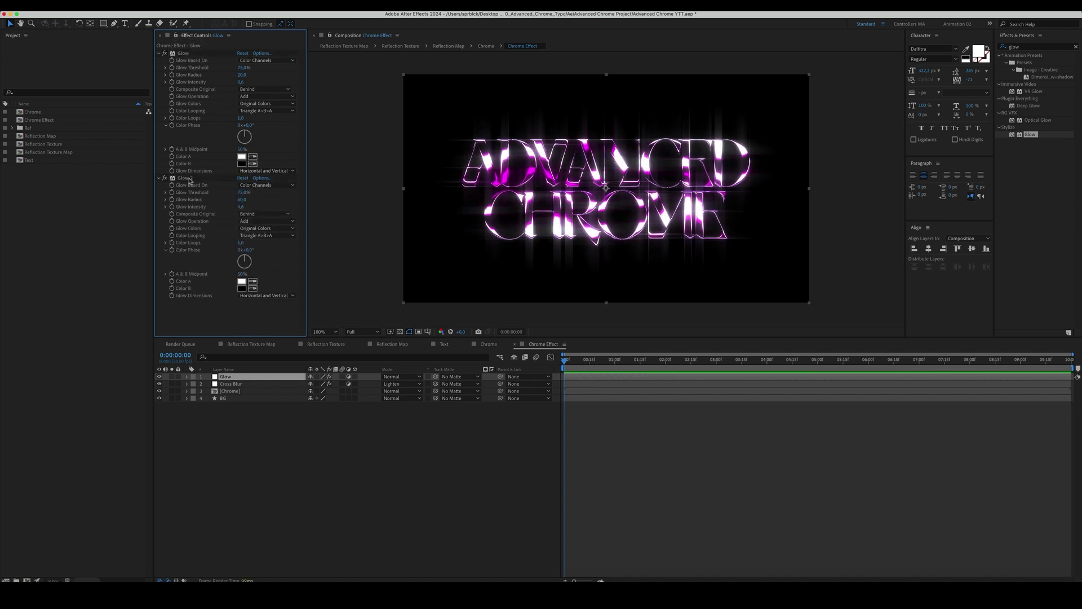
{"action": "left_click", "coordinate": [185, 177]}
{"action": "key", "text": "super+d"}
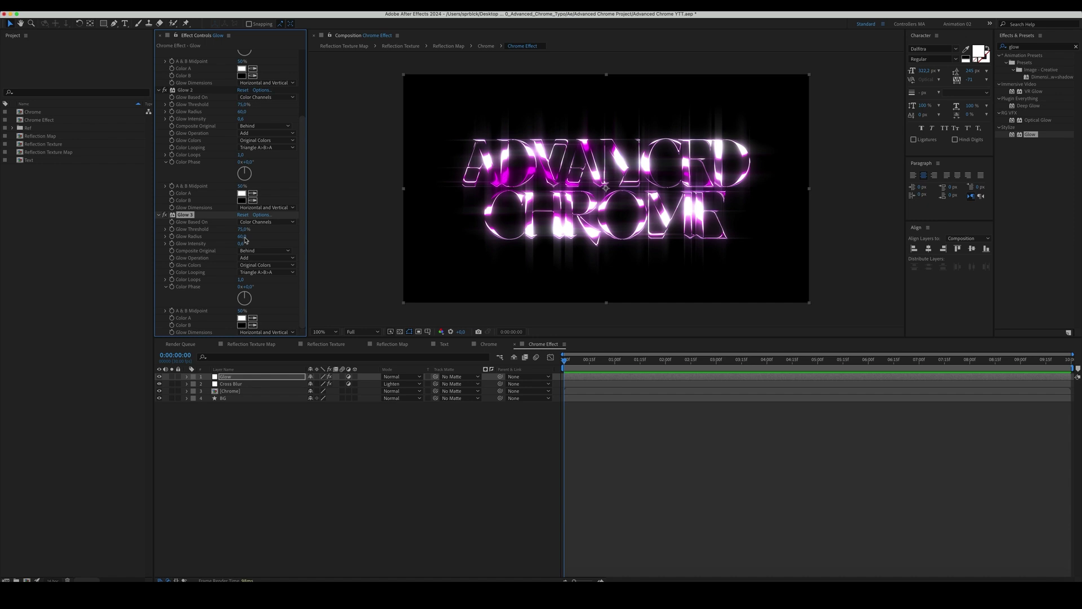
{"action": "left_click", "coordinate": [243, 236]}
{"action": "type", "text": "100"}
{"action": "key", "text": "Return"}
{"action": "left_click", "coordinate": [239, 244]}
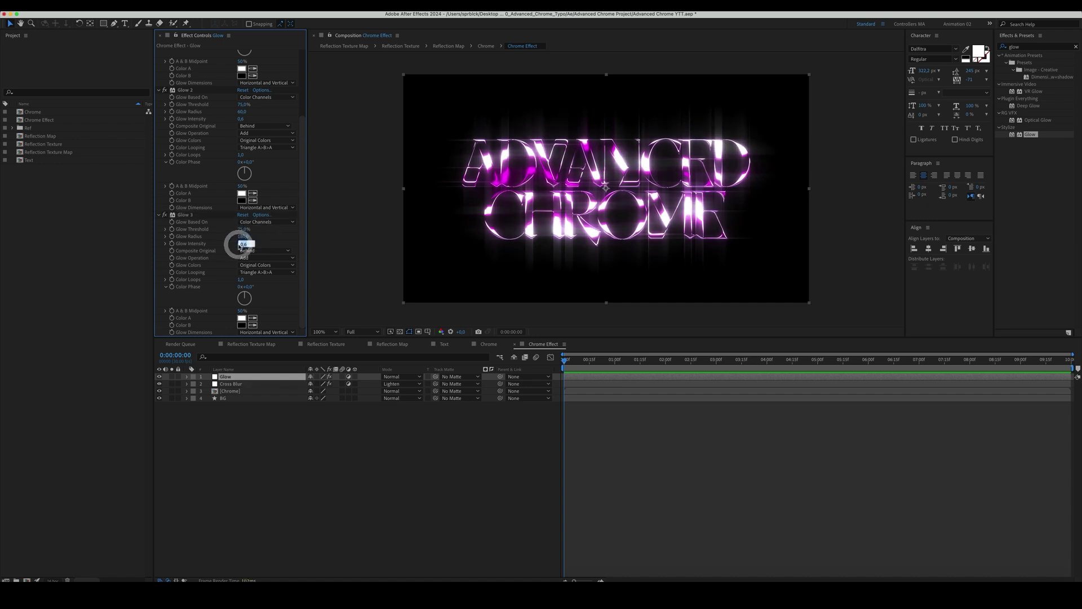
{"action": "type", "text": "0,4"}
{"action": "key", "text": "Return"}
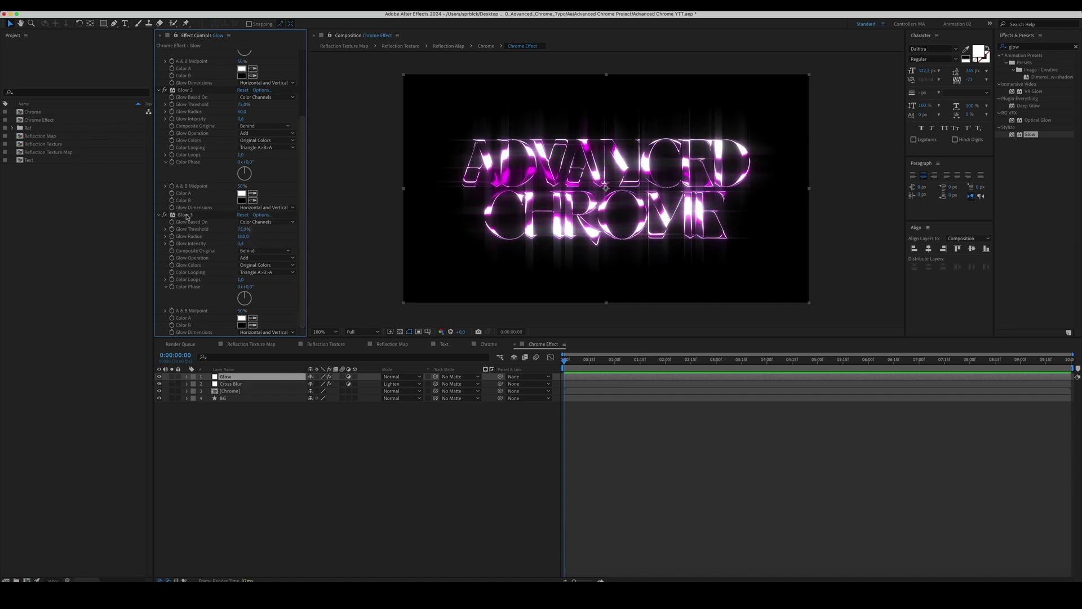
Duplicate Glow 3 into Glow 4 with radius 540 and intensity 0.2
{"action": "left_click", "coordinate": [185, 217]}
{"action": "key", "text": "super+d"}
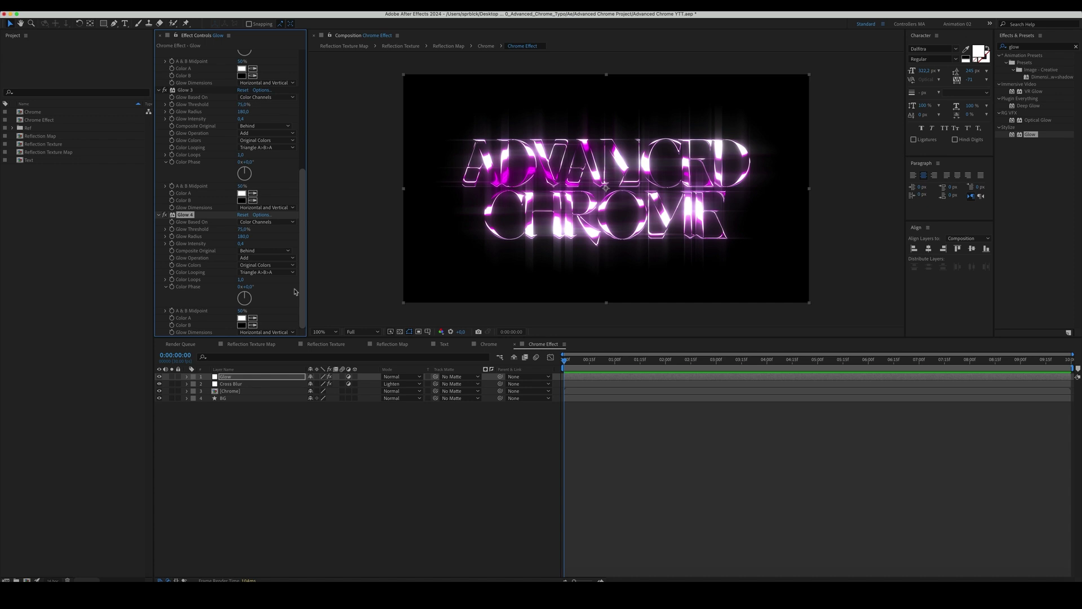
{"action": "left_click", "coordinate": [243, 236]}
{"action": "type", "text": "54"}
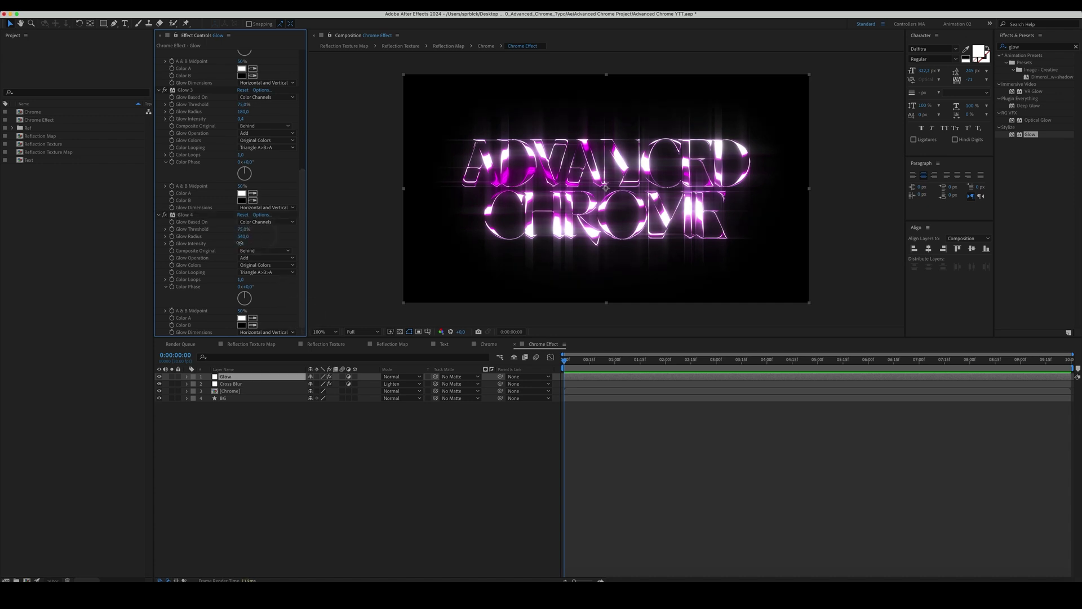
{"action": "left_click", "coordinate": [241, 244]}
{"action": "left_click", "coordinate": [281, 452]}
Set the Glow layer's opacity to 30%
{"action": "left_click", "coordinate": [249, 376]}
{"action": "key", "text": "t"}
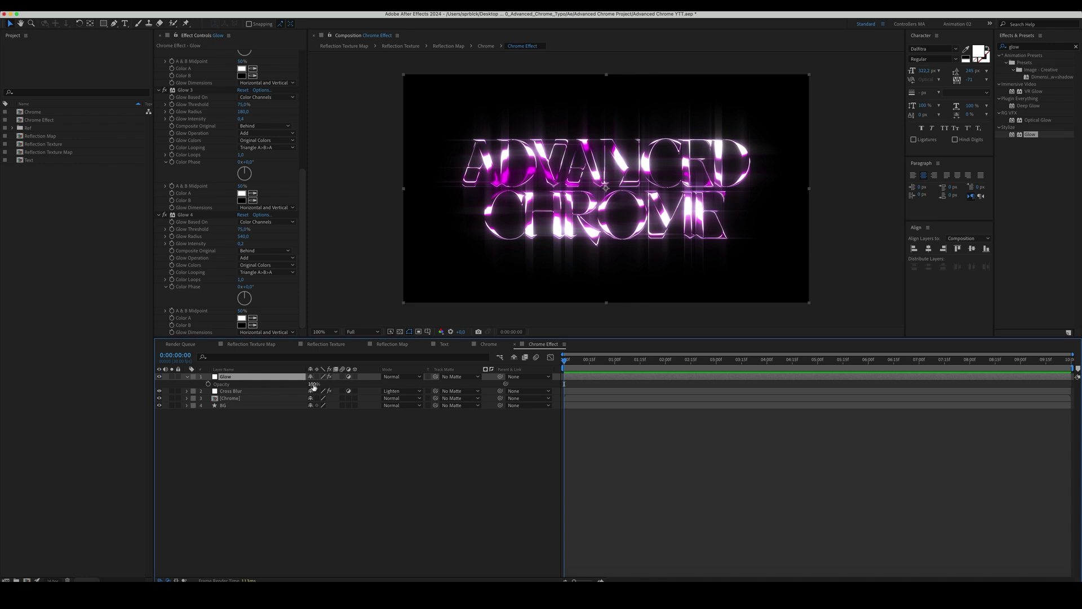
{"action": "left_click", "coordinate": [313, 384]}
{"action": "type", "text": "30"}
{"action": "key", "text": "Return"}
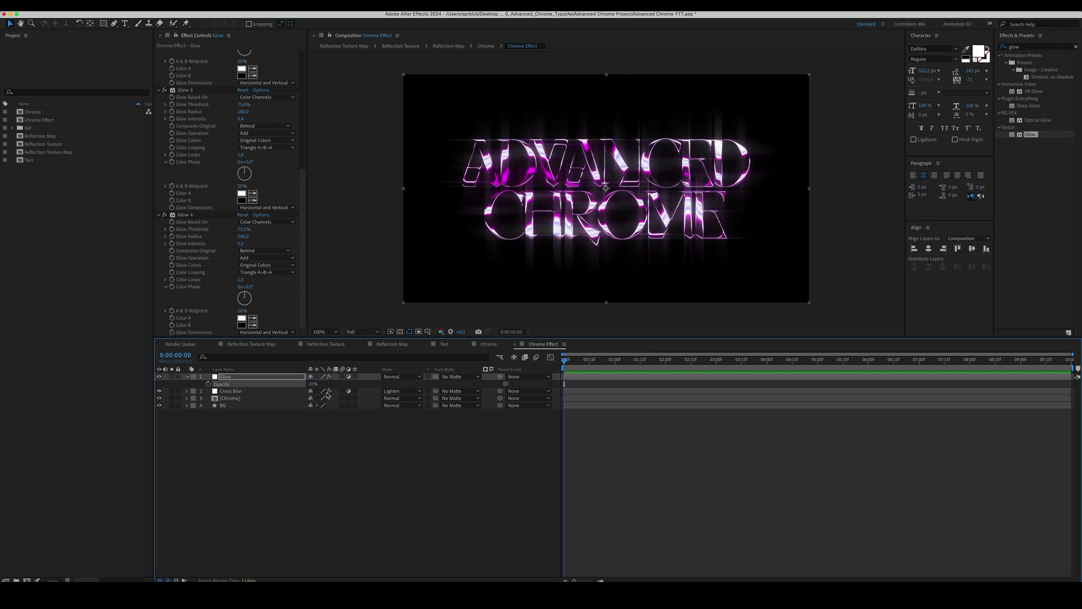
{"action": "left_click", "coordinate": [342, 456]}
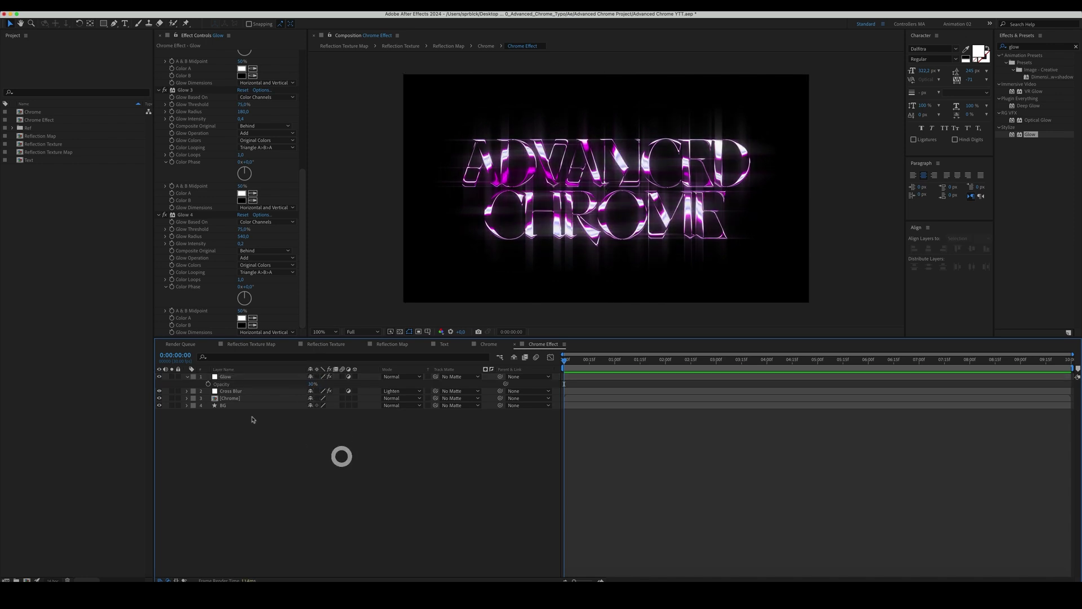
{"action": "left_click", "coordinate": [184, 377]}
{"action": "left_click", "coordinate": [267, 502]}
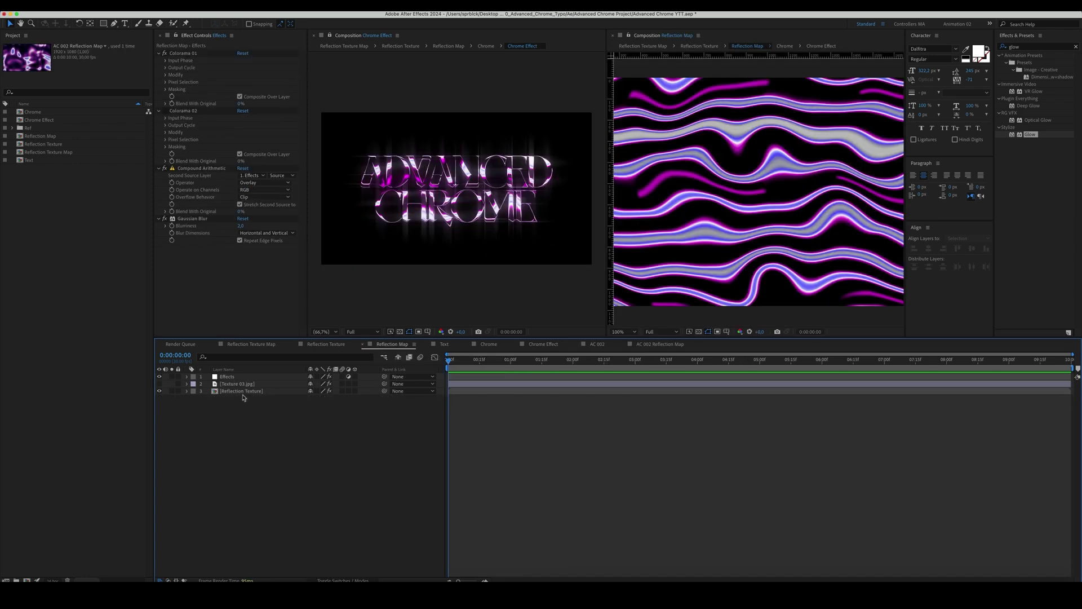
Toggle Colorama 01 and 02 on the Effects layer to compare colour variations
{"action": "left_click", "coordinate": [238, 379]}
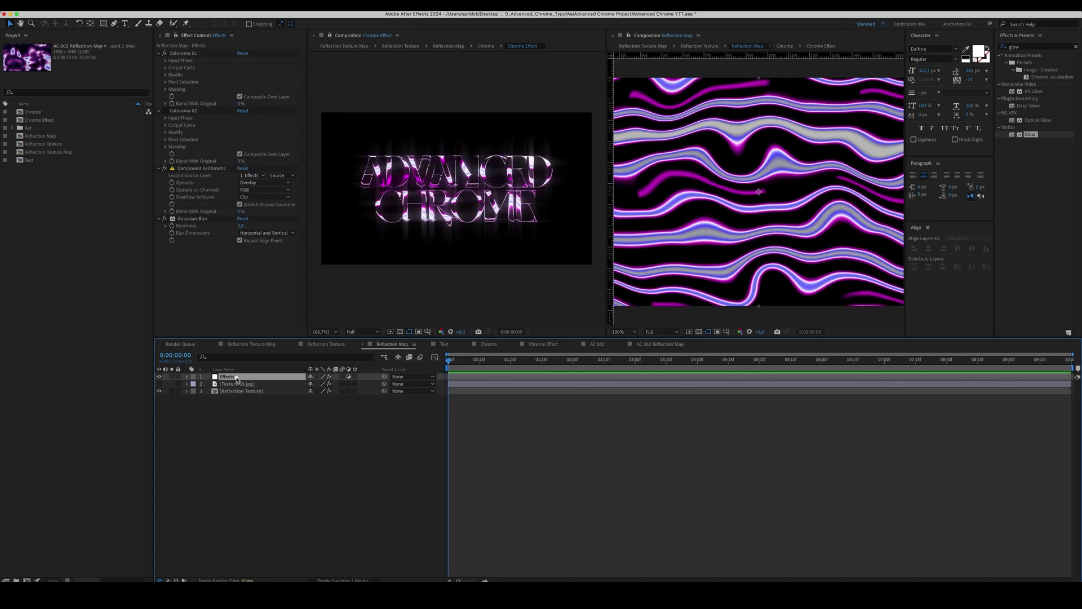
{"action": "left_click", "coordinate": [166, 69]}
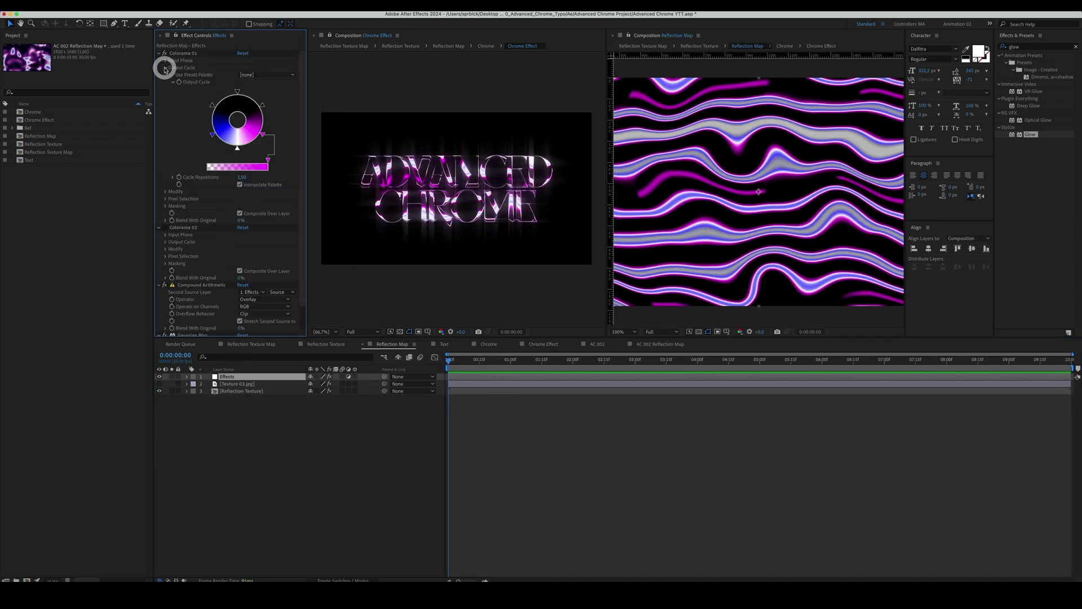
{"action": "left_click", "coordinate": [165, 227]}
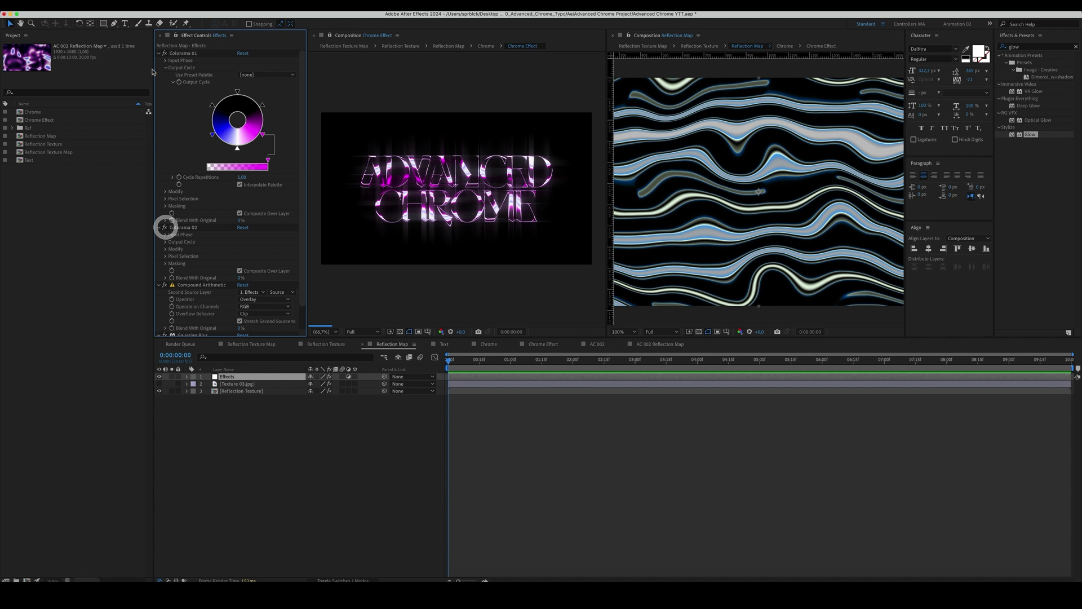
{"action": "left_click", "coordinate": [165, 53]}
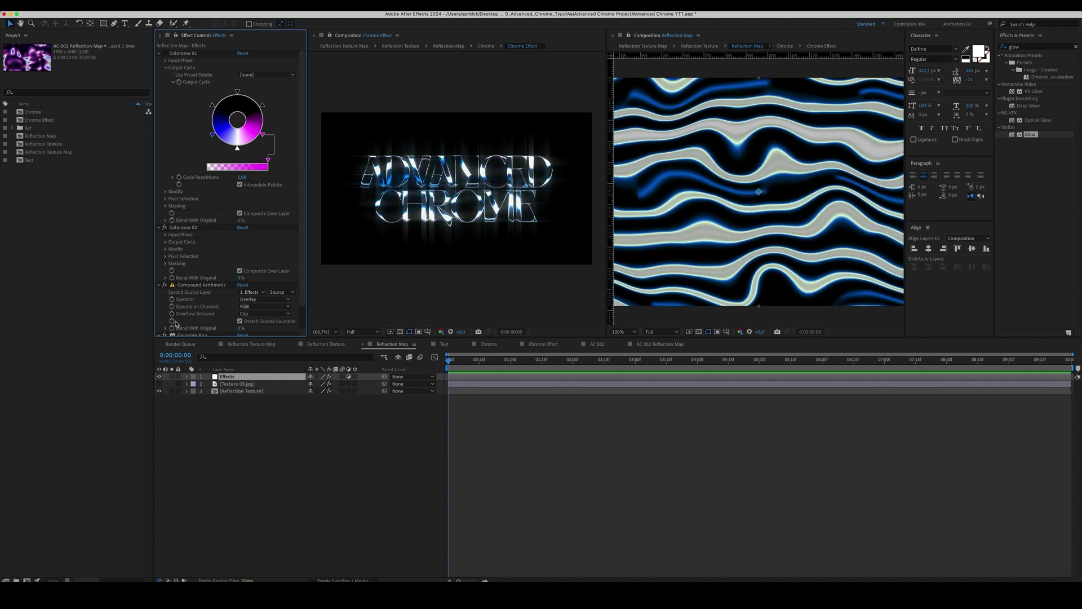
{"action": "left_click", "coordinate": [166, 241]}
{"action": "scroll", "coordinate": [166, 242], "scroll_direction": "down", "scroll_amount": 1}
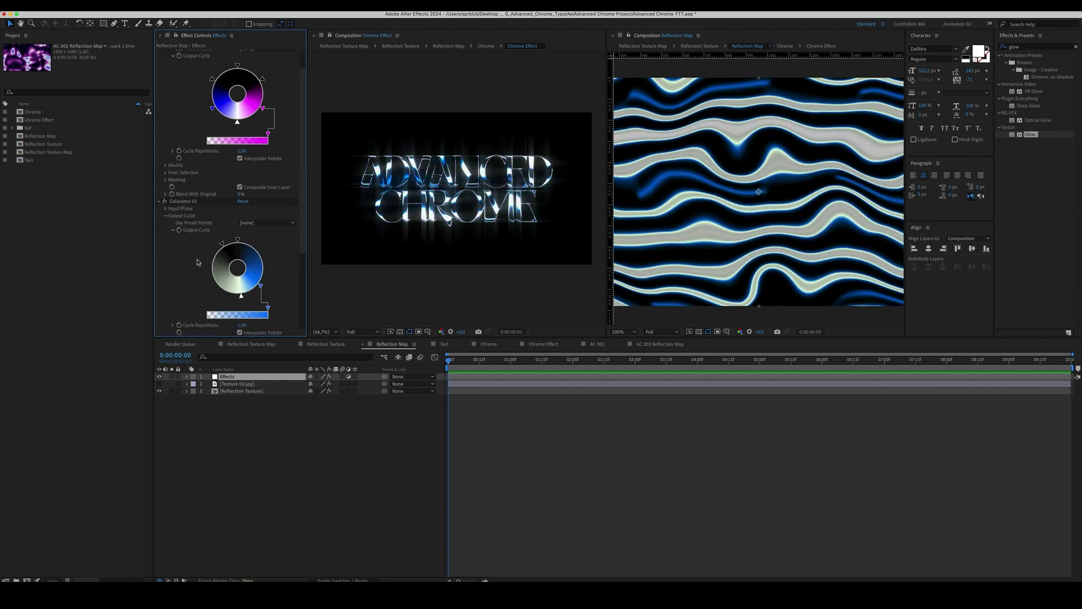
{"action": "left_click", "coordinate": [164, 201]}
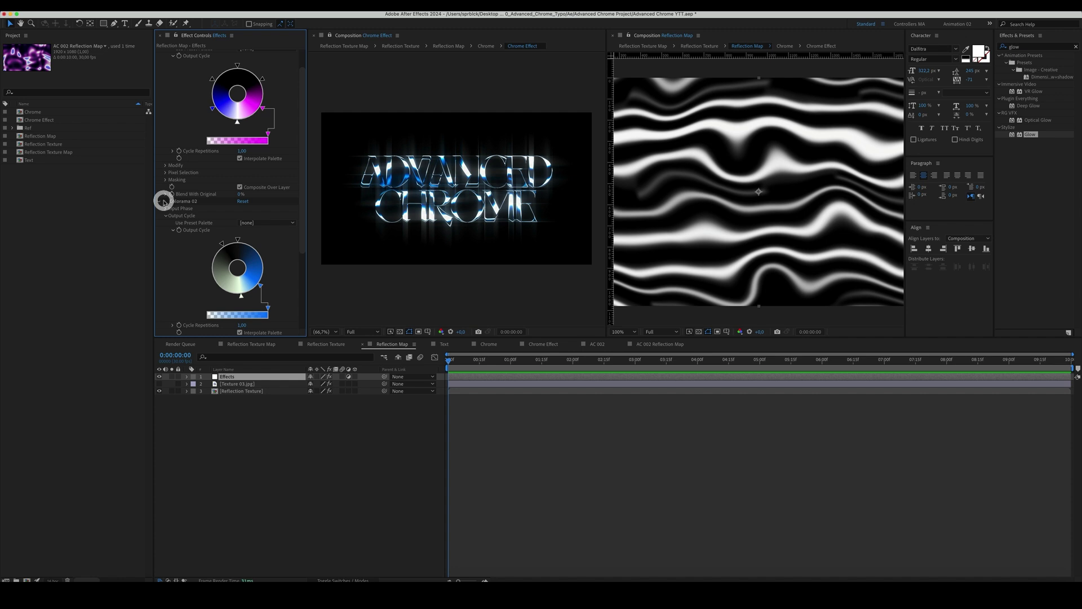
Make the two texture layers visible and re-toggle the Coloramas to compare looks
{"action": "left_click_drag", "start_coordinate": [159, 391], "coordinate": [159, 383]}
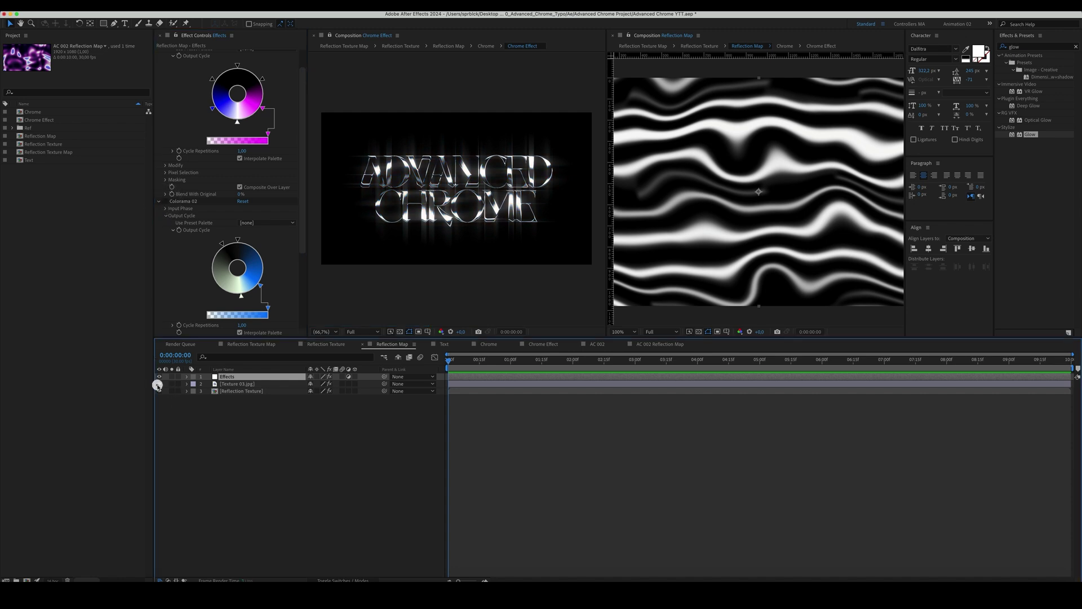
{"action": "scroll", "coordinate": [186, 250], "scroll_direction": "up", "scroll_amount": 1}
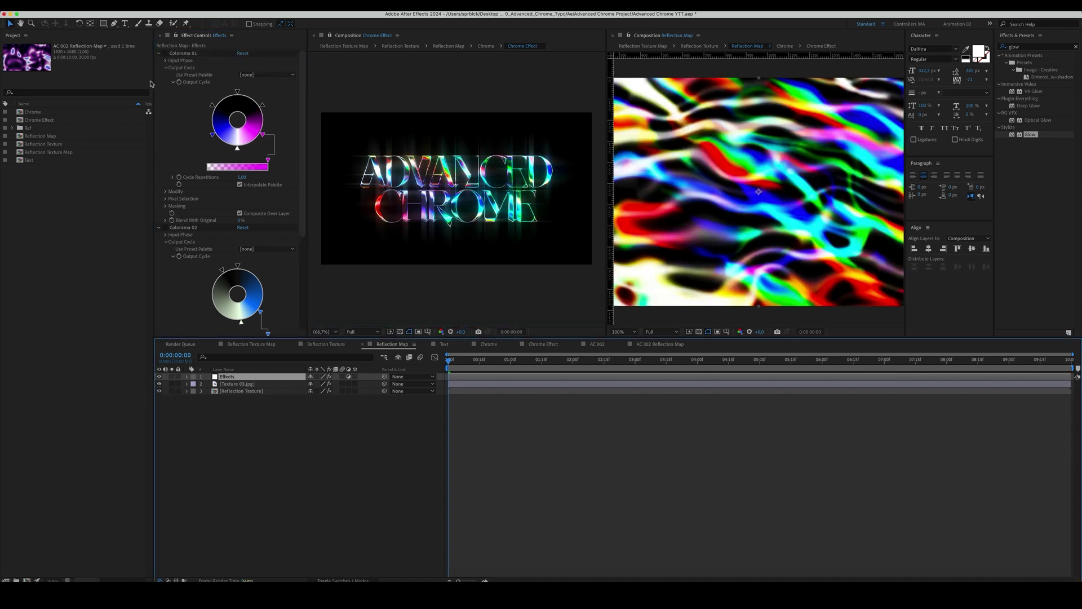
{"action": "left_click", "coordinate": [165, 54]}
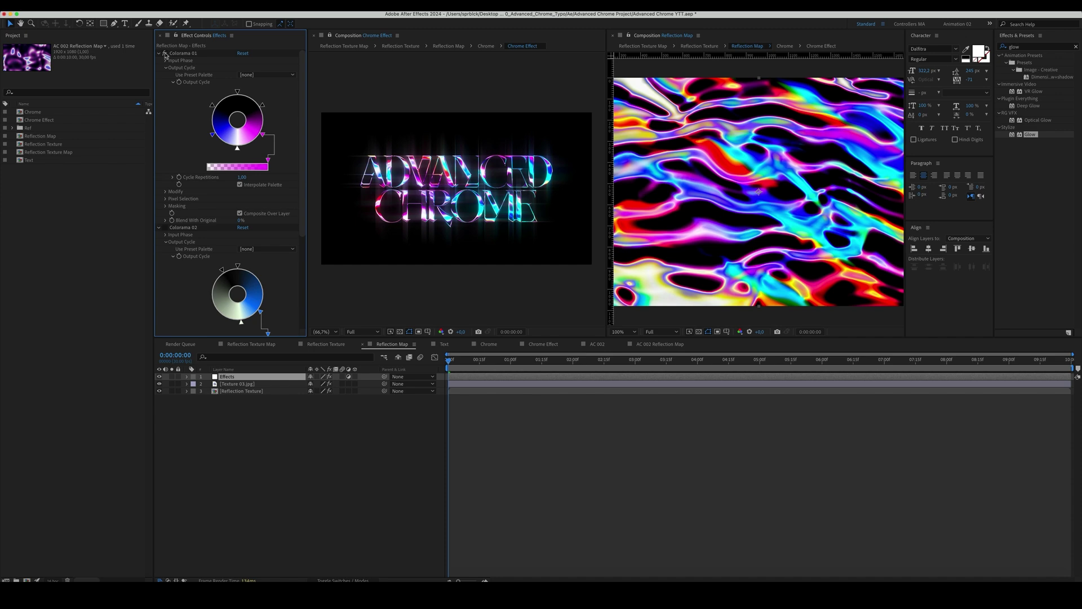
{"action": "left_click", "coordinate": [165, 55]}
{"action": "left_click", "coordinate": [164, 227]}
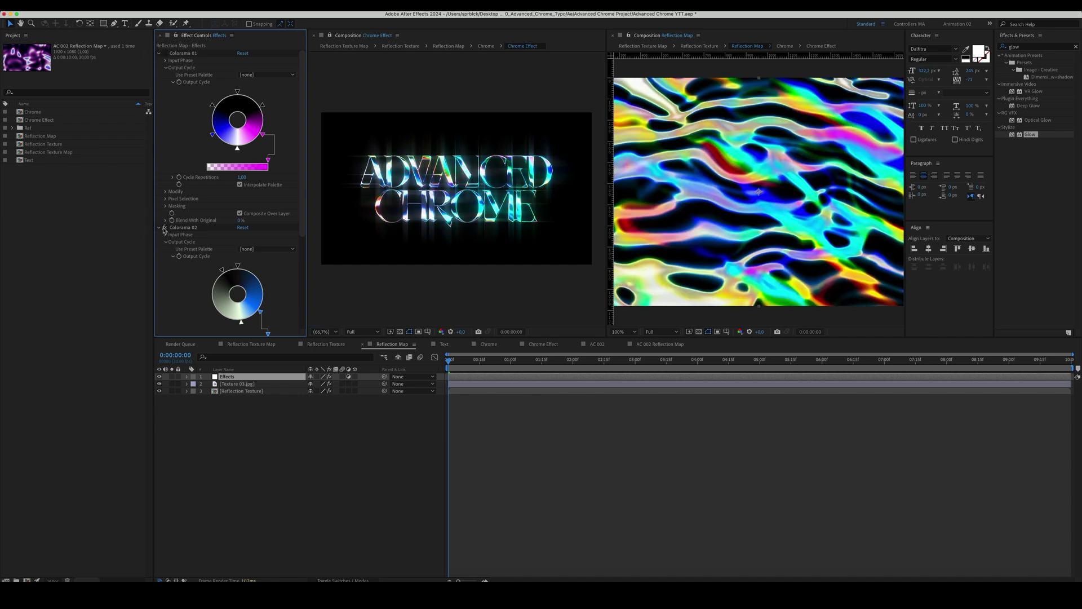
{"action": "left_click", "coordinate": [163, 228]}
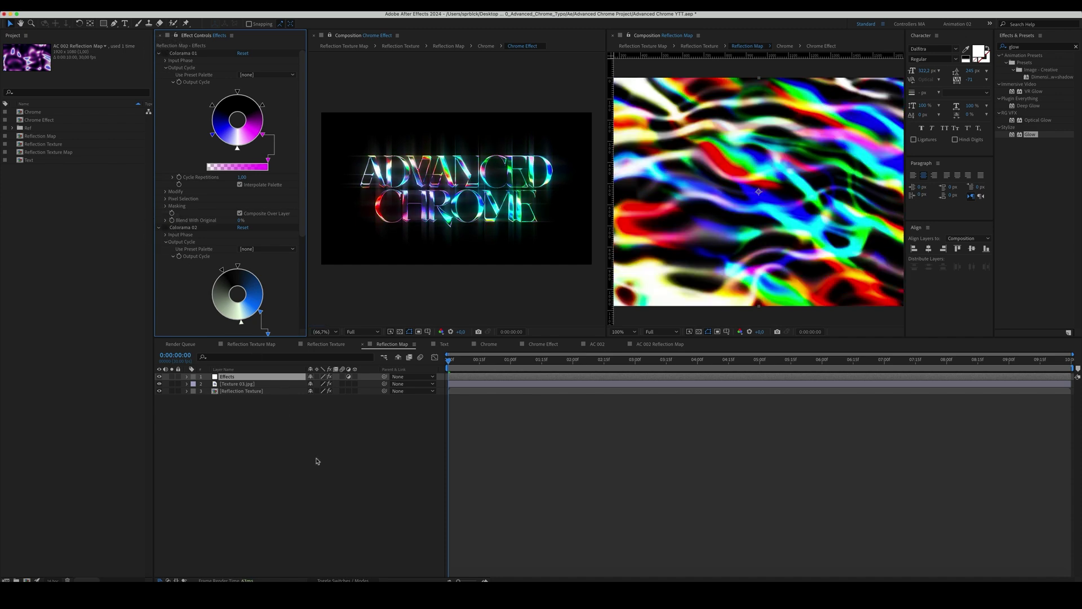
{"action": "left_click", "coordinate": [159, 376]}
{"action": "left_click", "coordinate": [159, 377]}
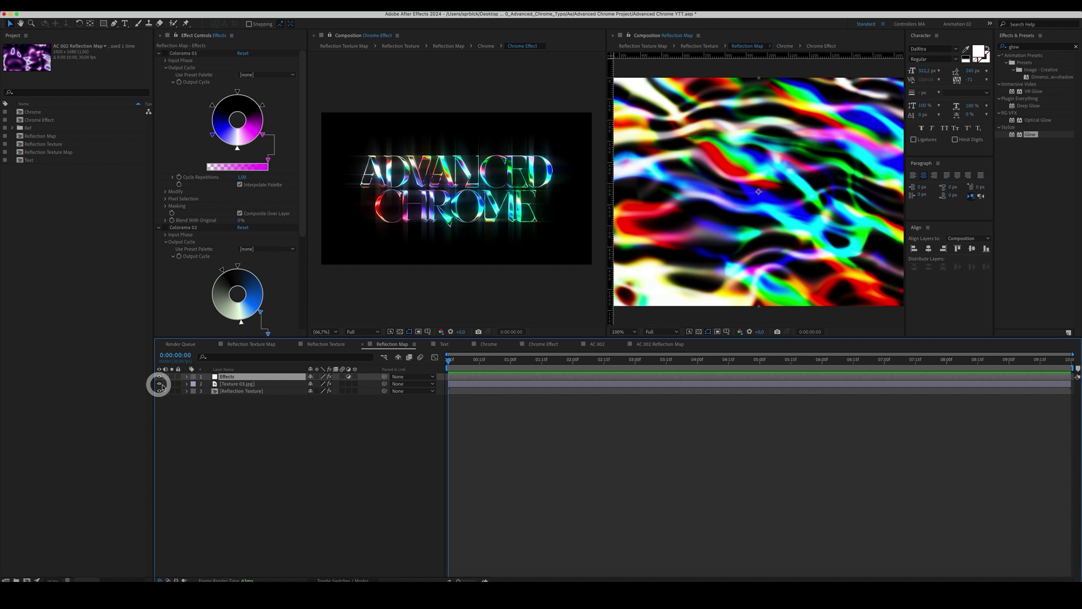